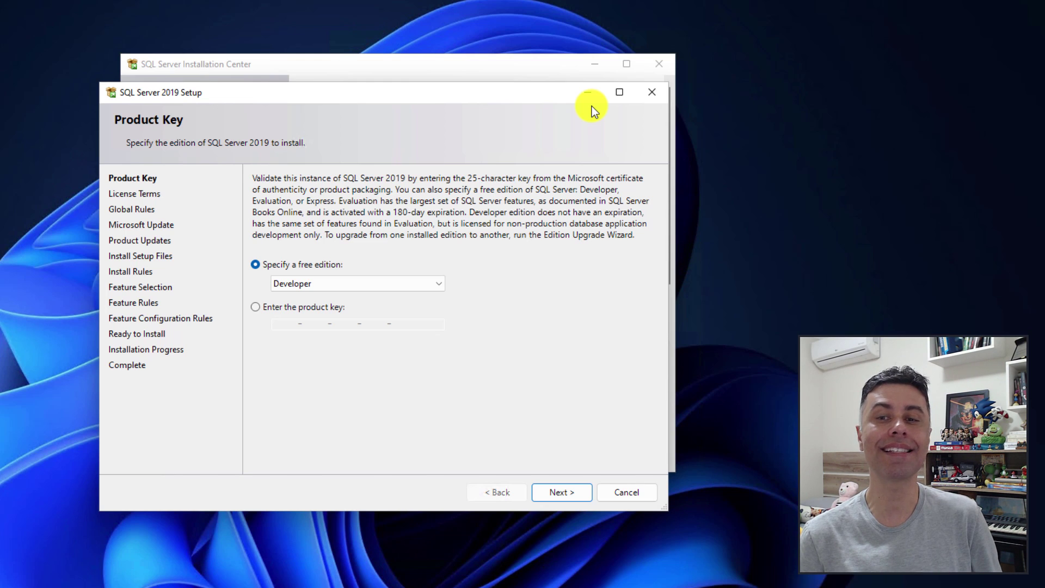
click(436, 285)
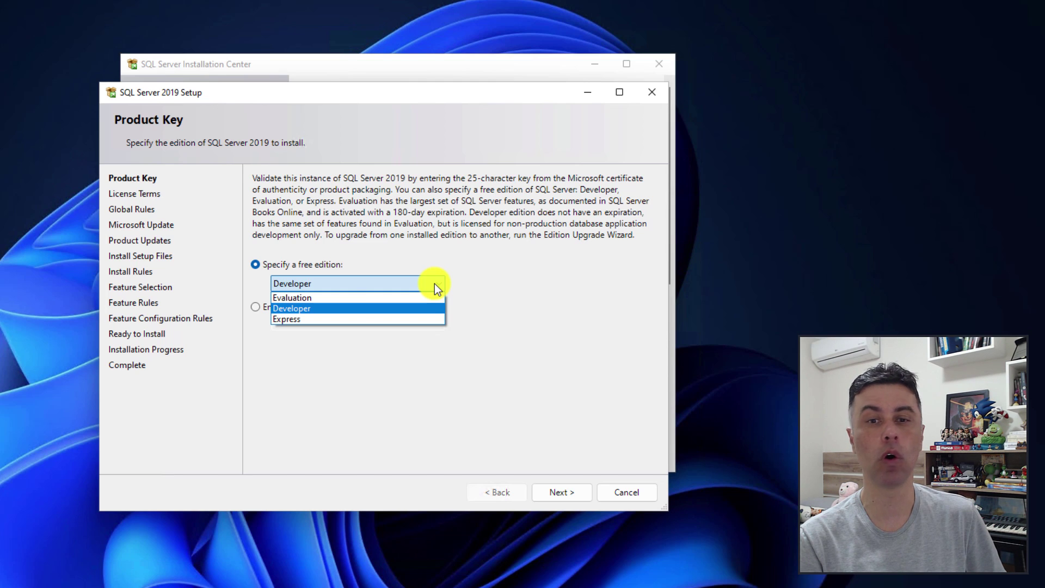
click(354, 308)
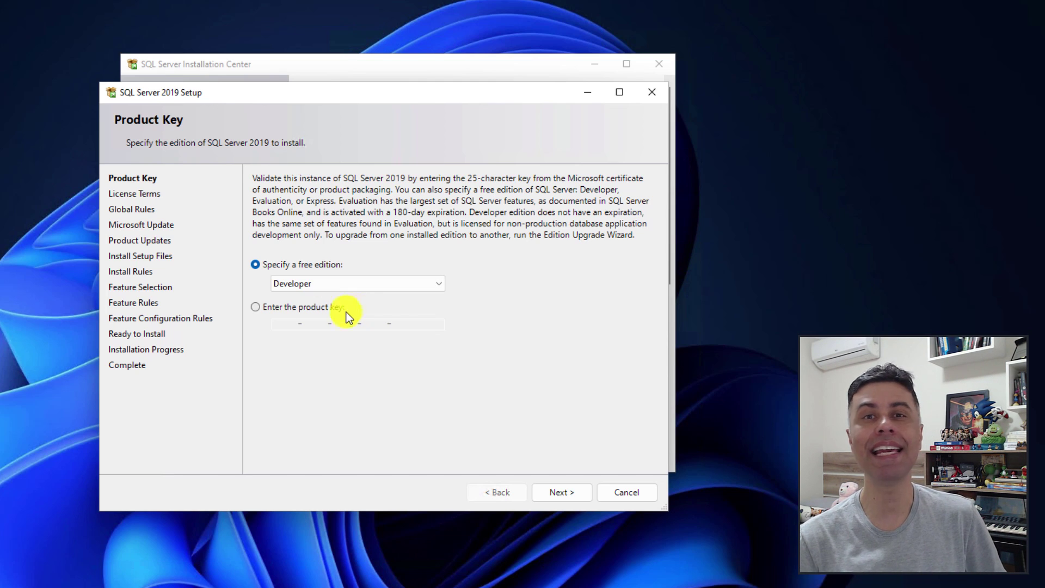
click(258, 311)
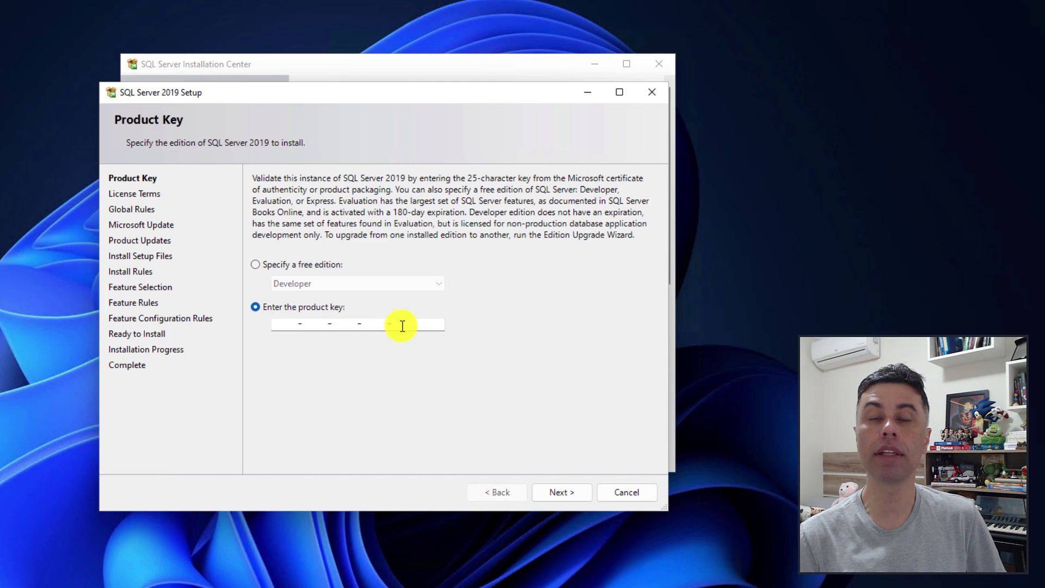
click(276, 264)
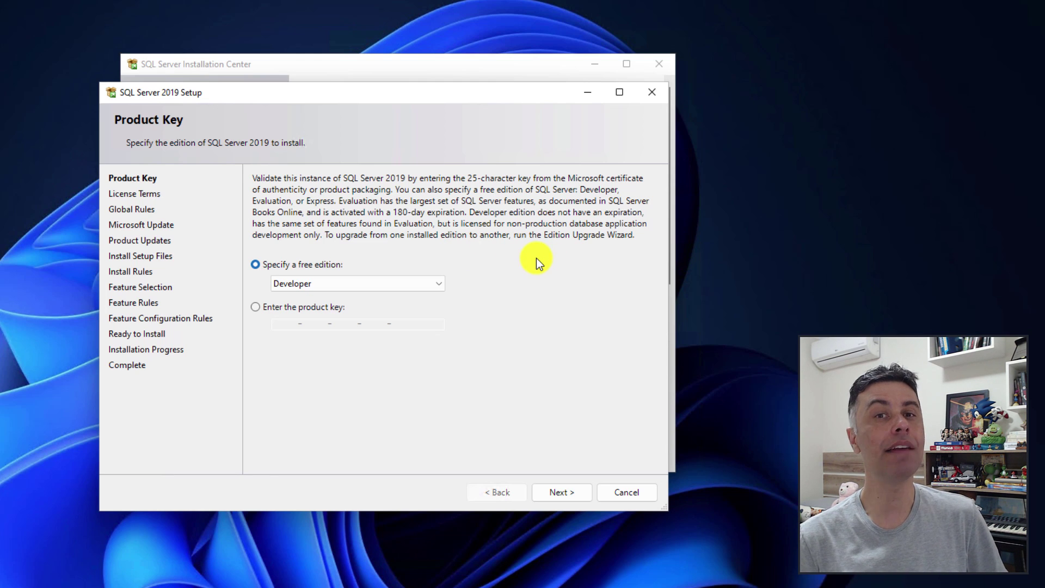
Accept the license terms, opt in to Microsoft Update, and run the Install Rules check.
click(556, 488)
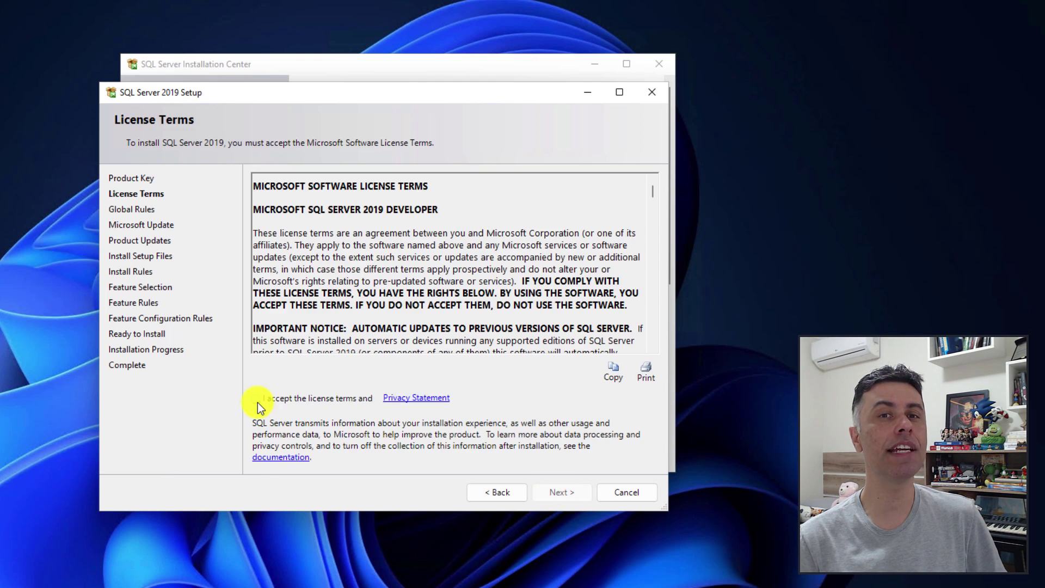
click(257, 401)
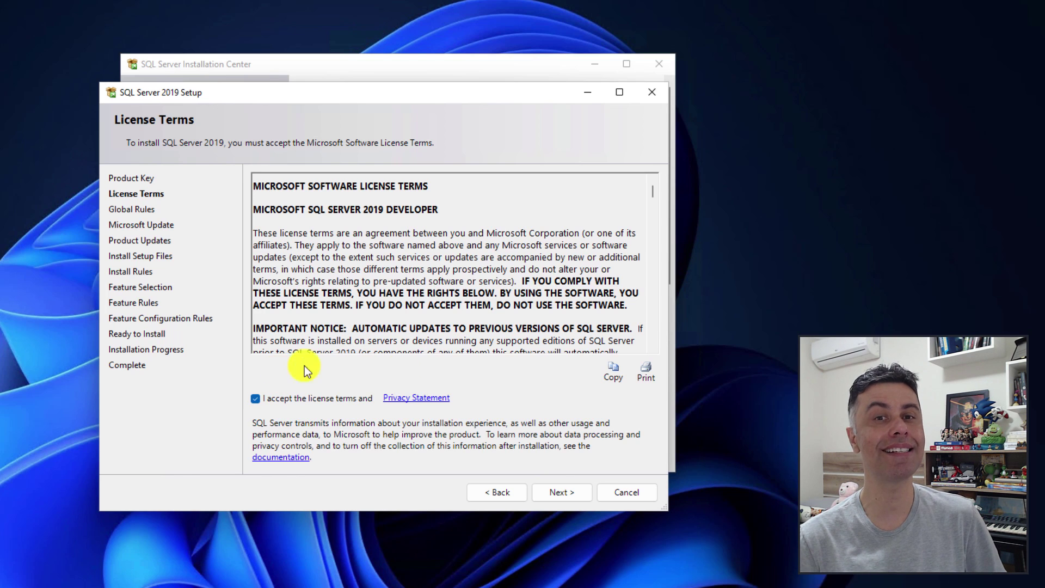
click(550, 494)
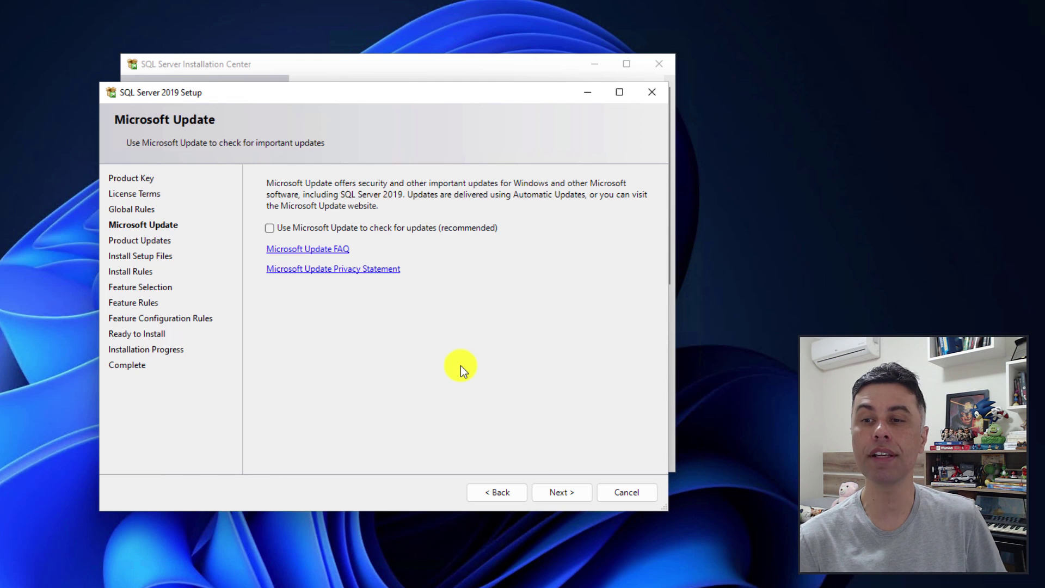
click(269, 228)
click(558, 492)
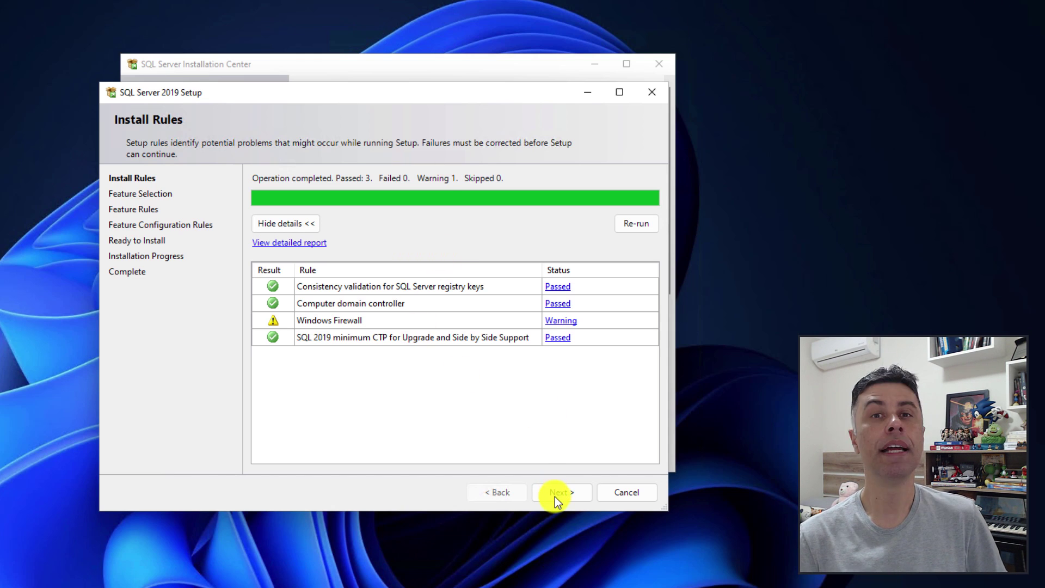
Select Machine Learning Services with R and Python on the Feature Selection page.
click(555, 493)
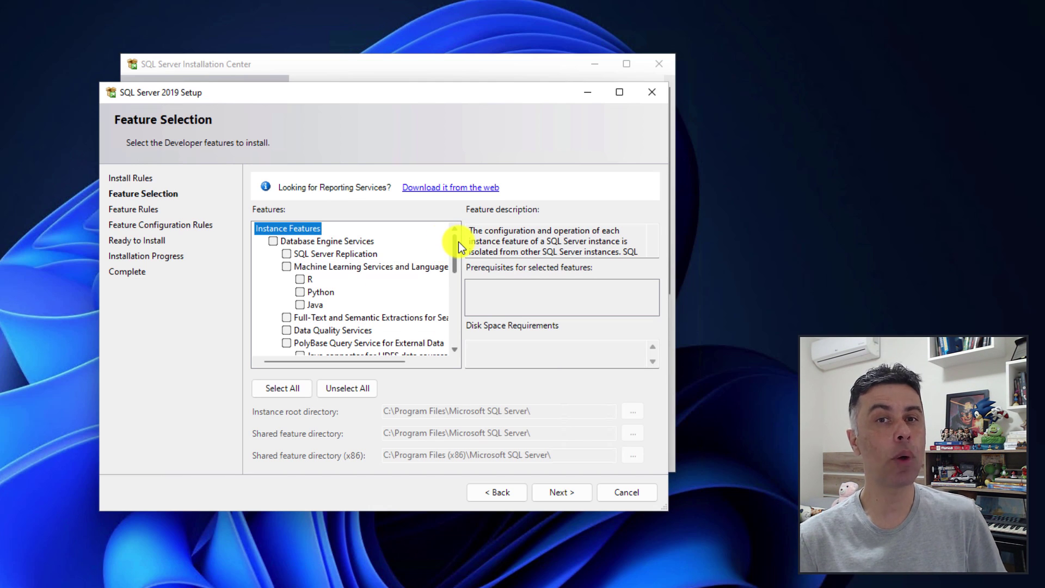
click(287, 266)
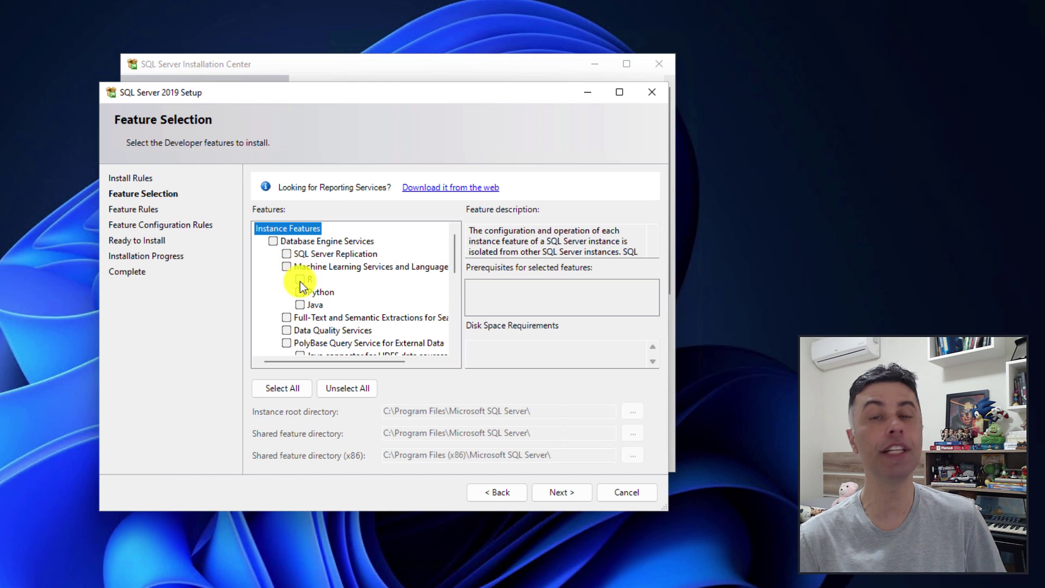
click(300, 280)
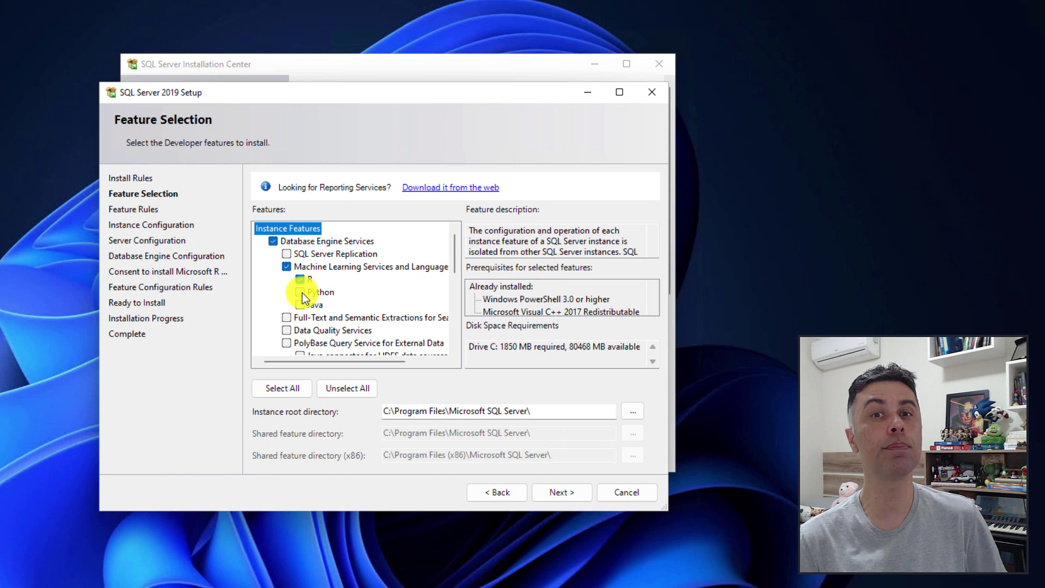
click(301, 292)
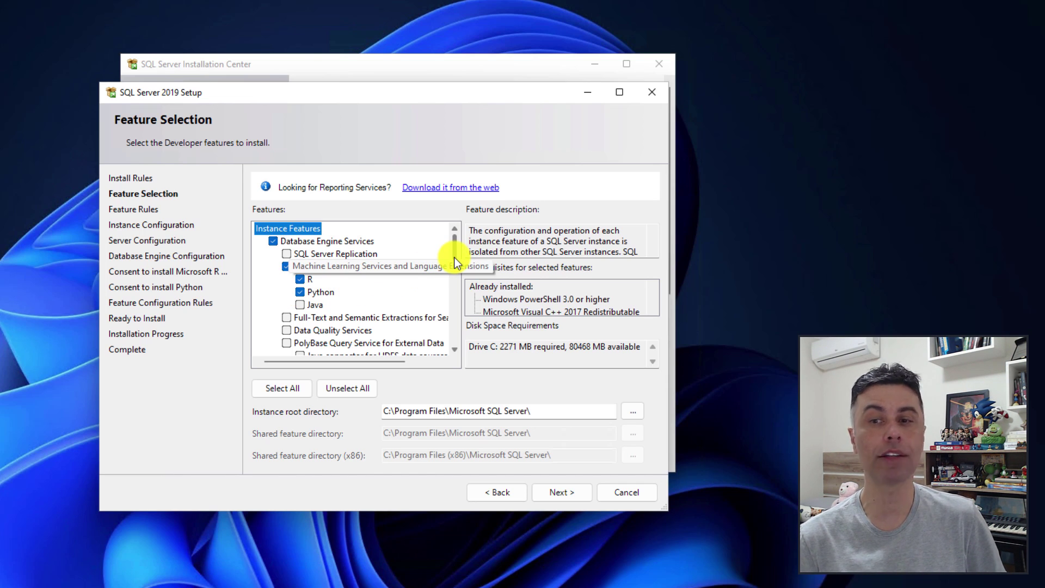
Add Full-Text, PolyBase with the Java connector for HDFS, and Analysis Services.
scroll(454, 260, down, 1)
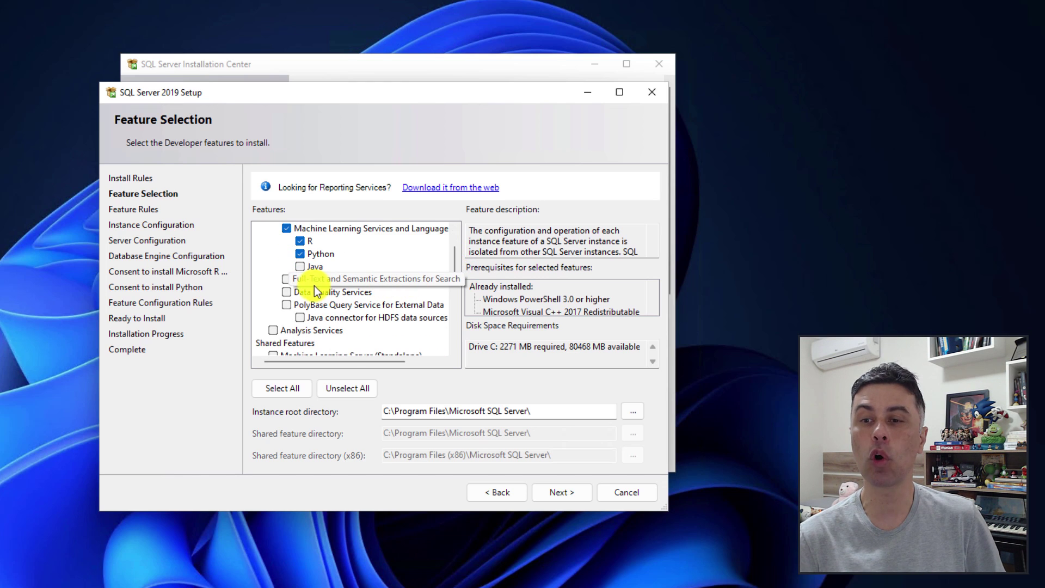
click(285, 280)
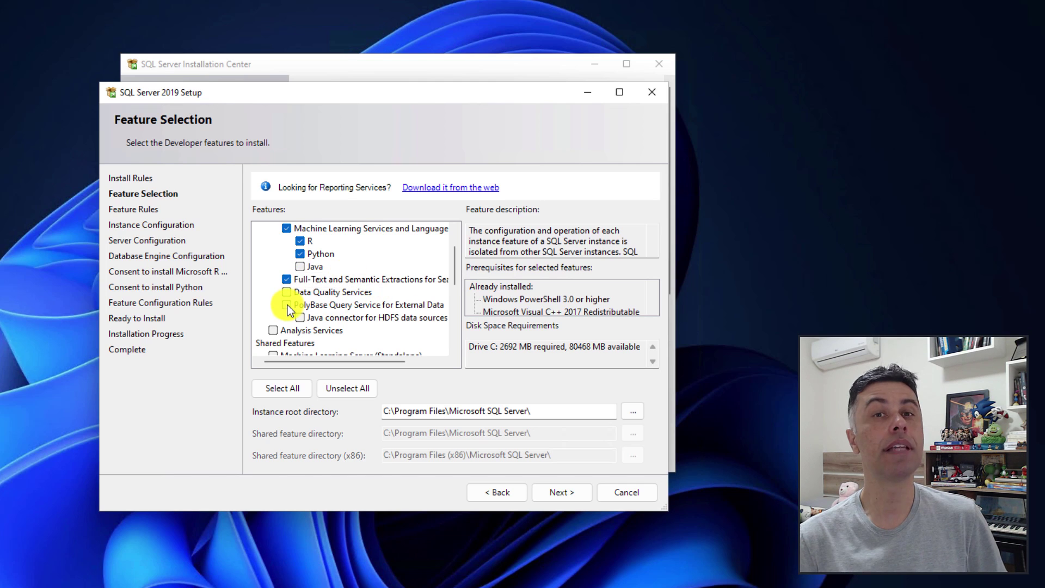
click(286, 305)
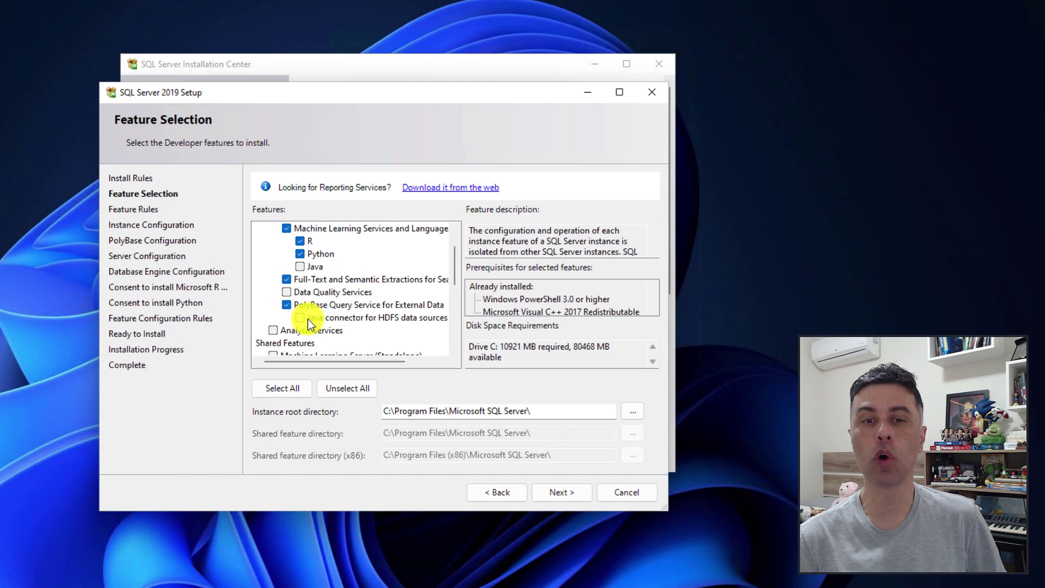
click(308, 319)
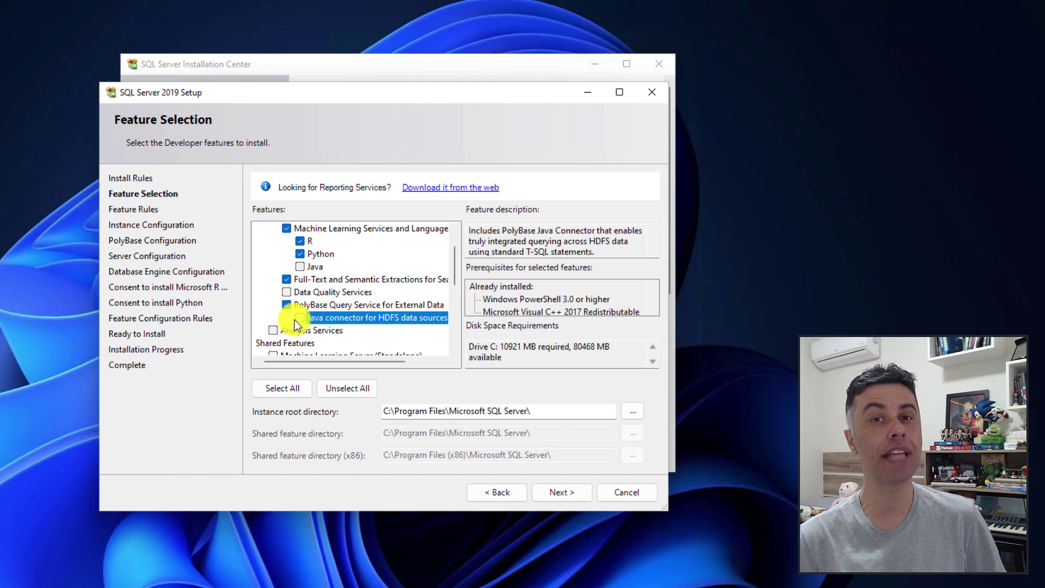
click(300, 318)
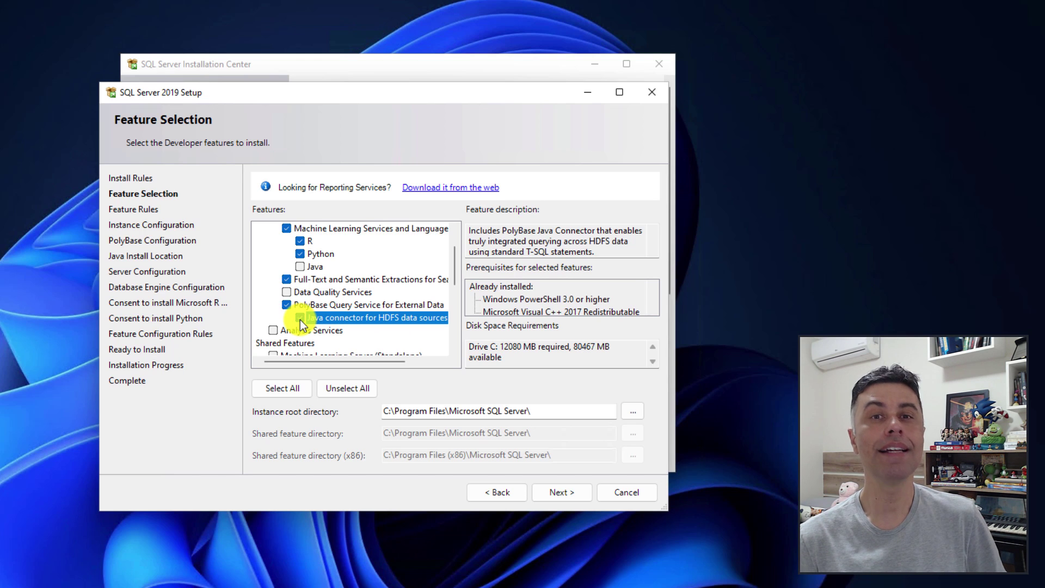
click(273, 330)
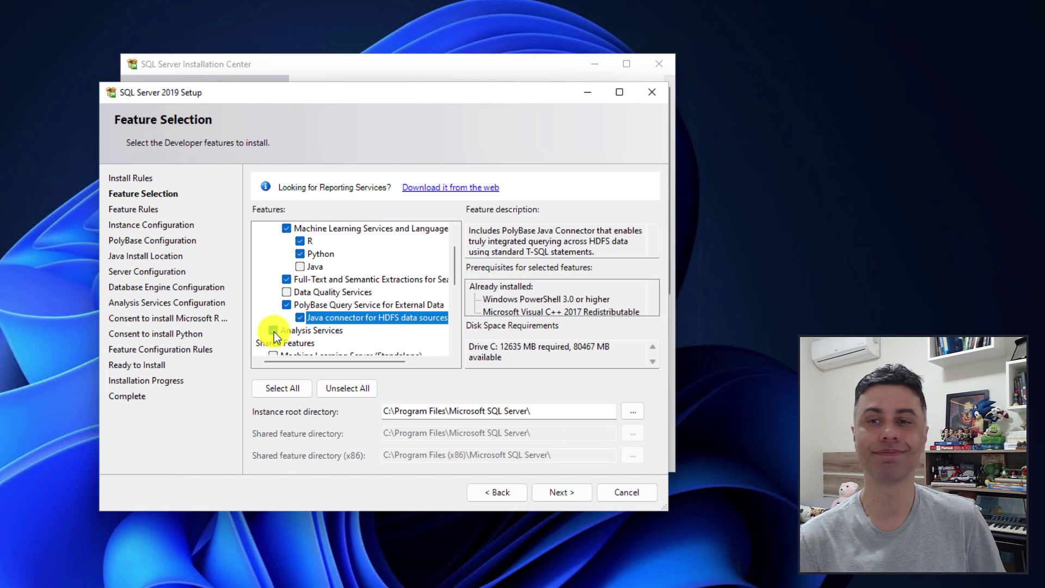
Add Integration Services to the features (12635 MB on drive C) and continue to Instance Configuration.
drag(453, 271, 454, 327)
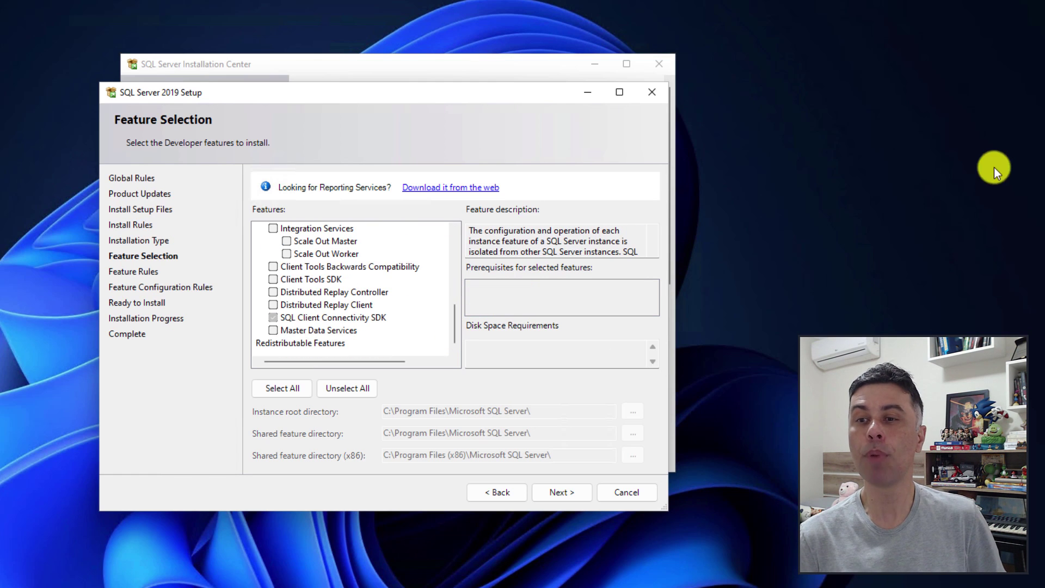
click(273, 228)
click(317, 242)
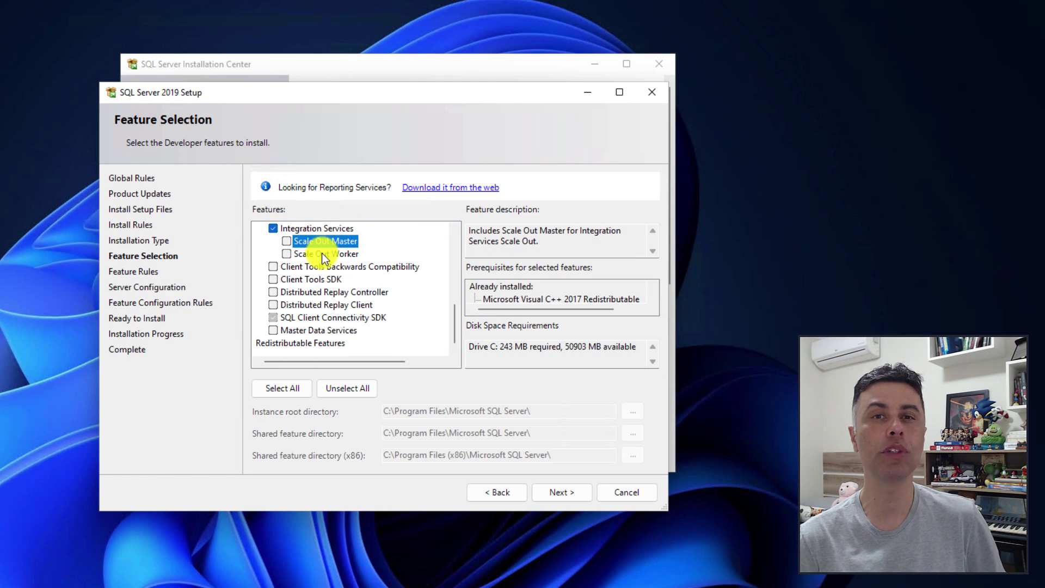
click(322, 253)
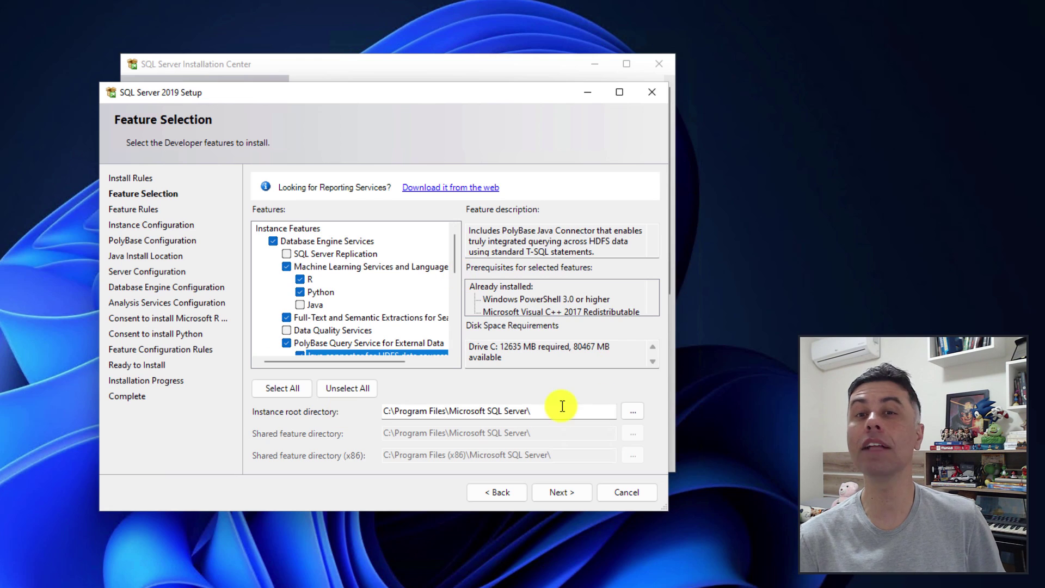
click(553, 493)
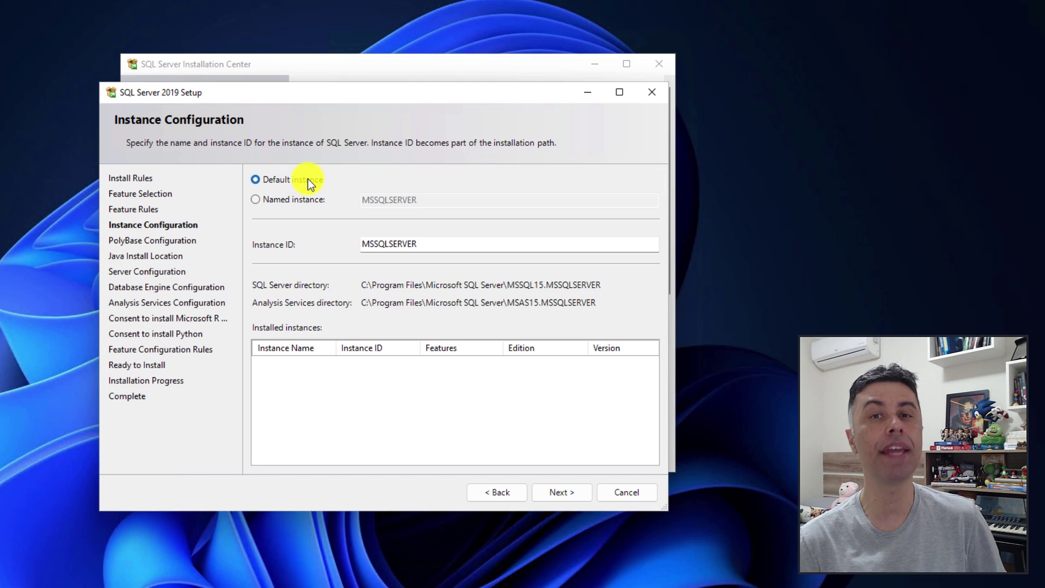
Keep the Default instance MSSQLSERVER rather than a named instance.
click(256, 200)
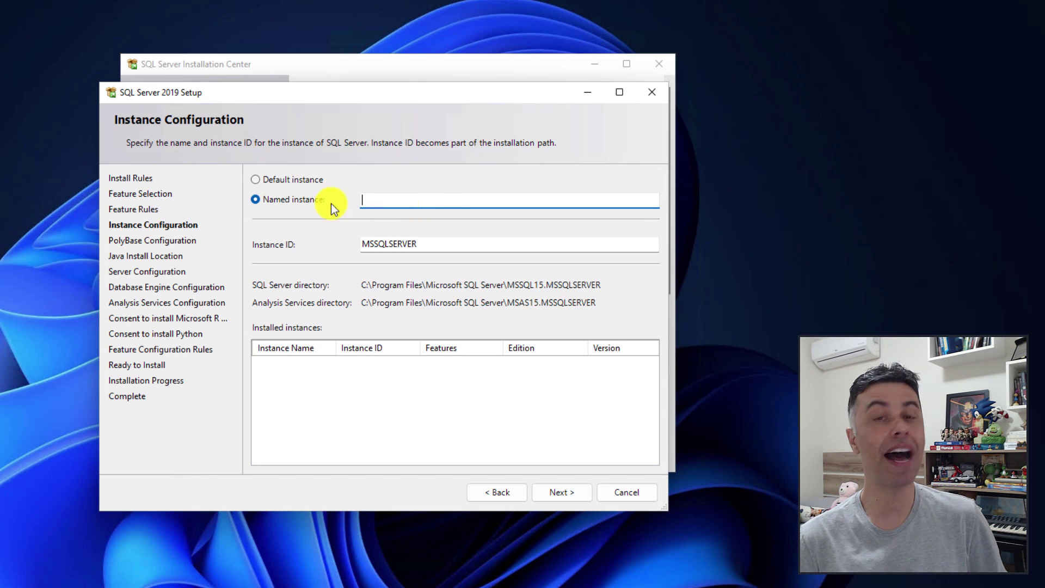
click(258, 180)
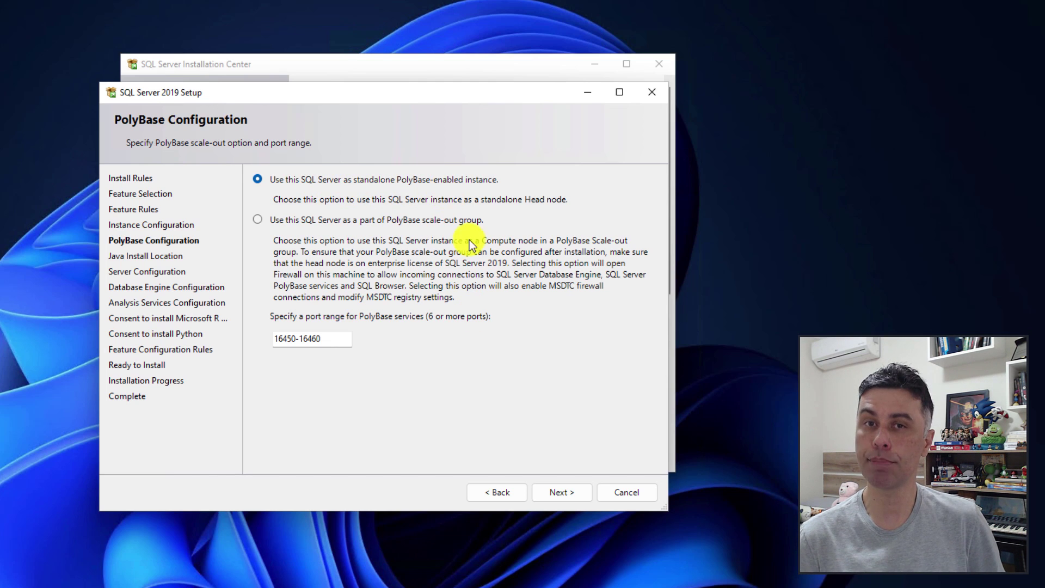
Keep standalone PolyBase and the bundled Open JRE 11.0.3, continuing to Server Configuration.
click(544, 494)
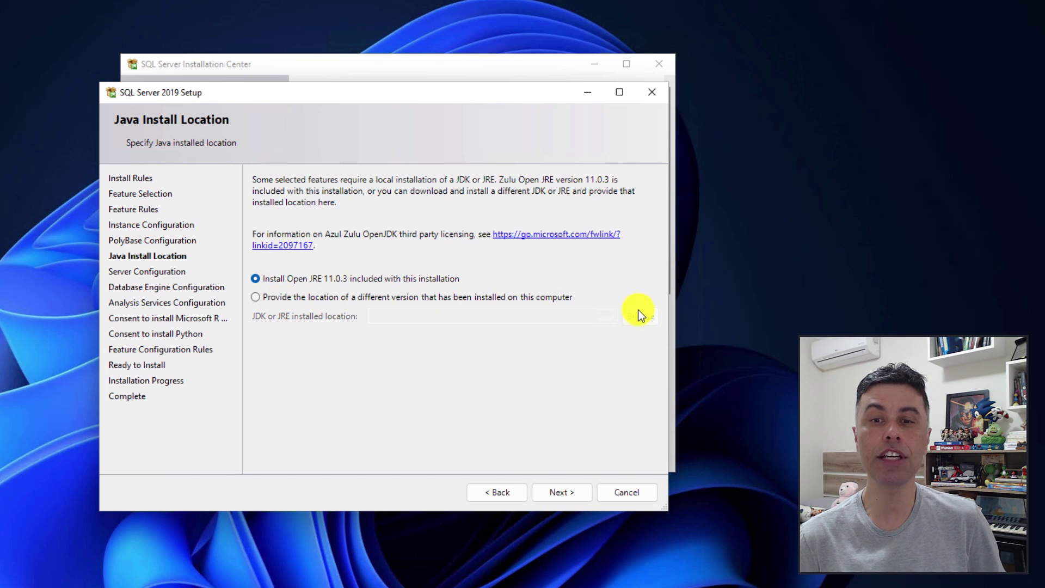
click(560, 492)
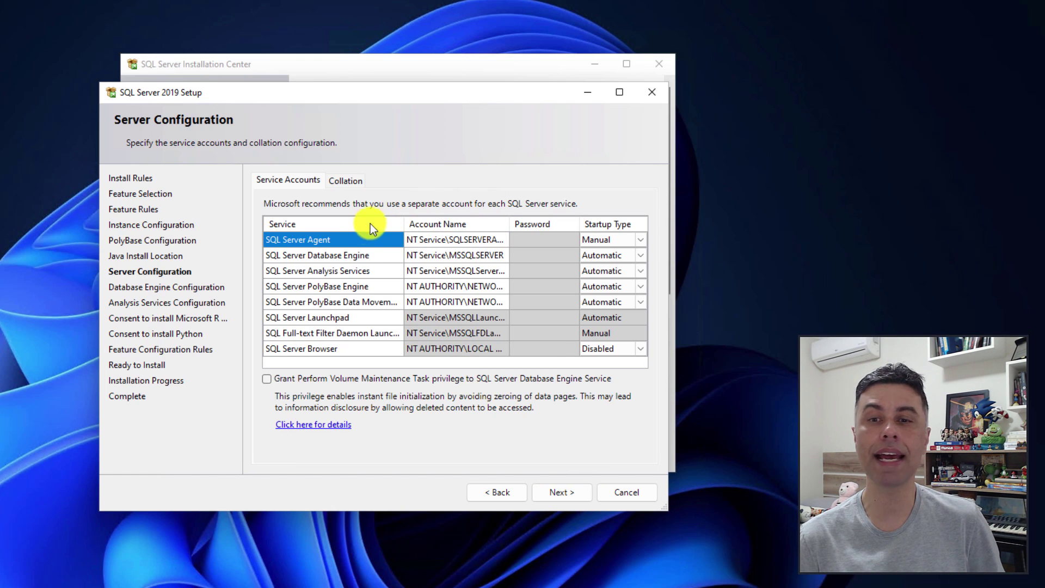
Keep collations SQL_Latin1_General_CP1_CI_AS and Latin1_General_CI_AS and default service accounts, then continue.
click(341, 183)
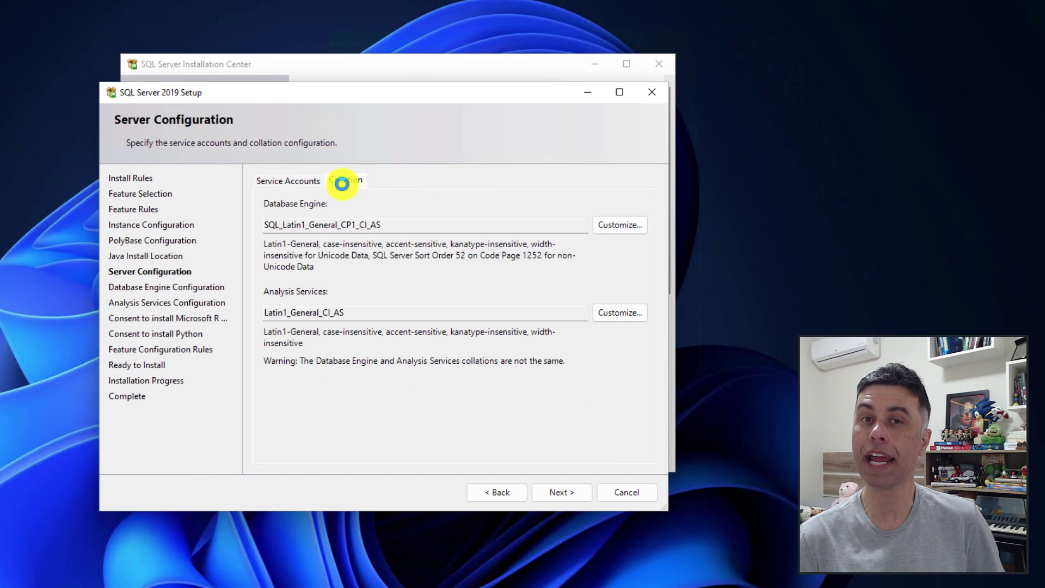
drag(431, 226, 243, 221)
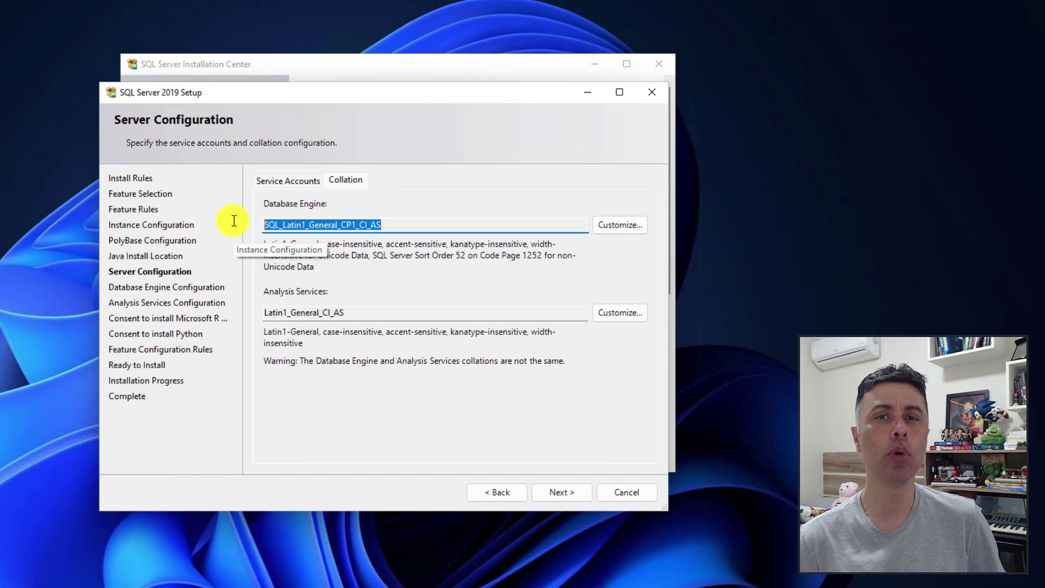
click(420, 227)
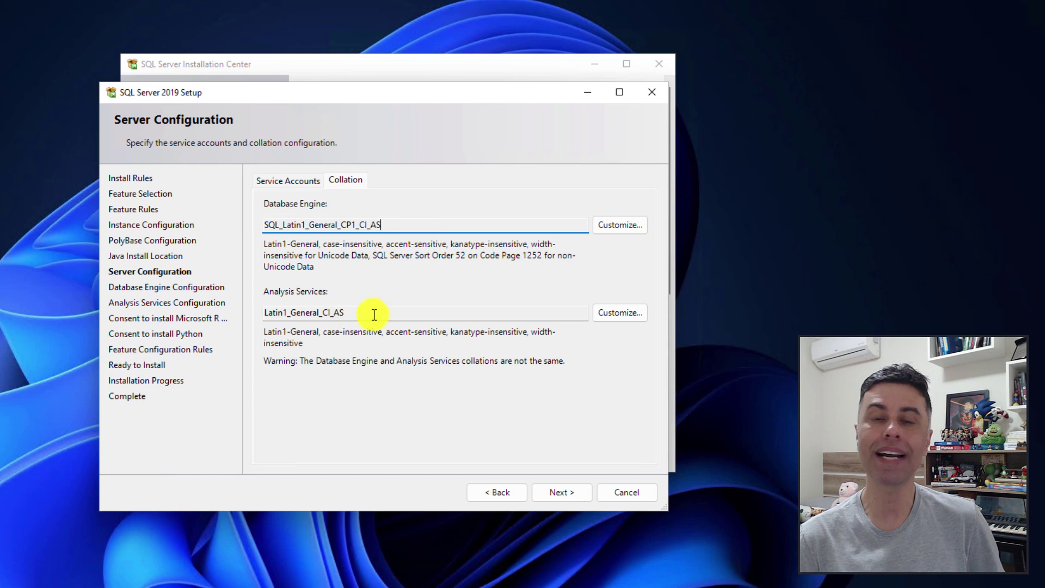
drag(374, 315, 234, 310)
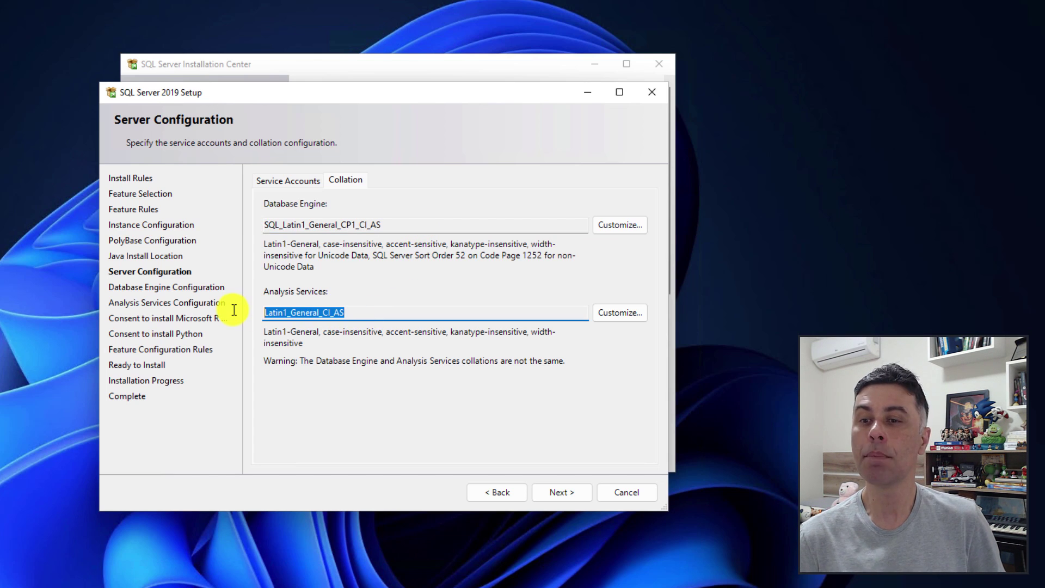
click(358, 311)
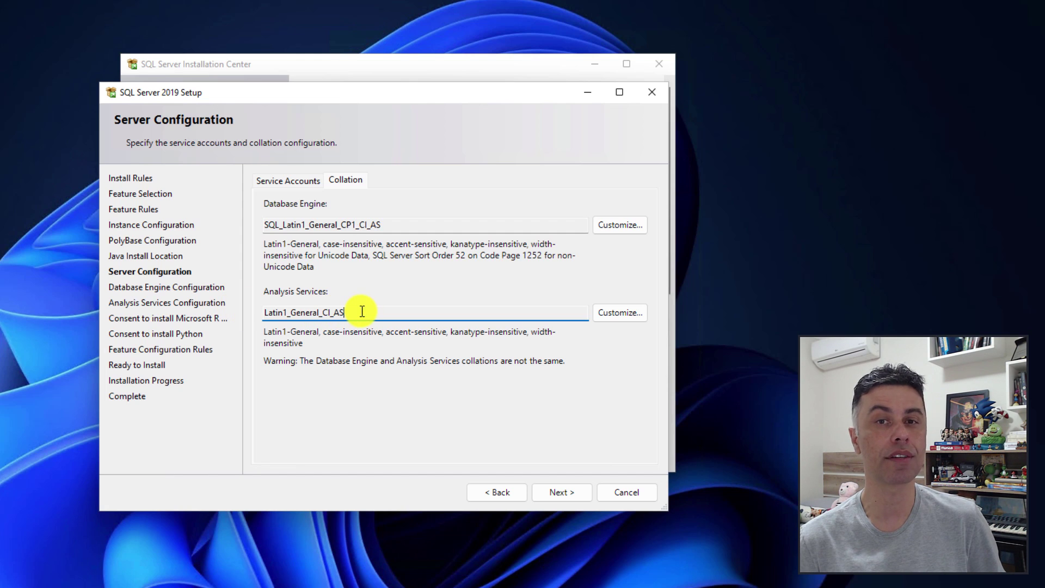
key(ctrl+shift+Tab)
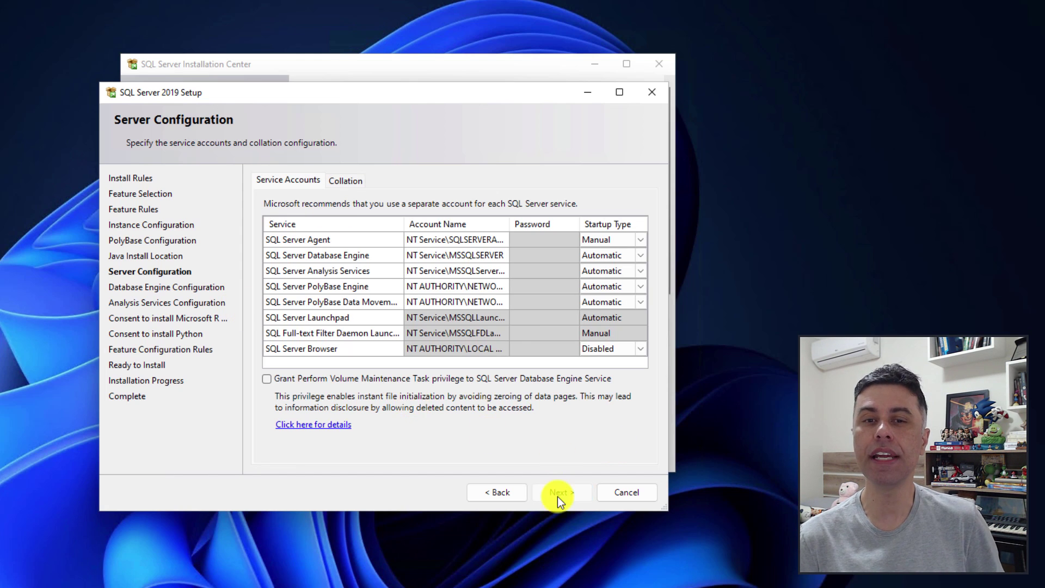
click(560, 493)
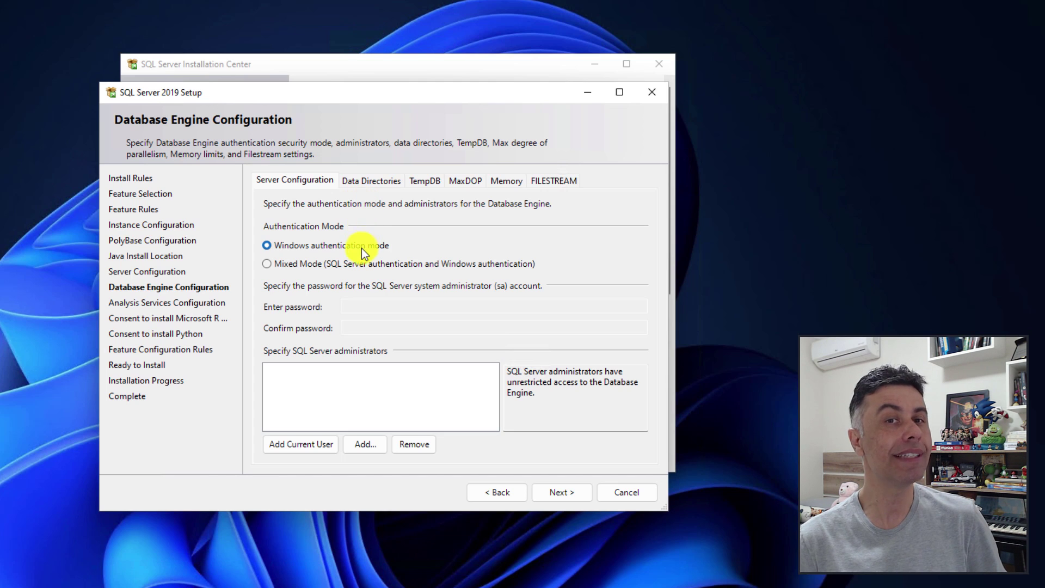
Switch to Mixed Mode authentication and enter and confirm the sa password.
click(276, 265)
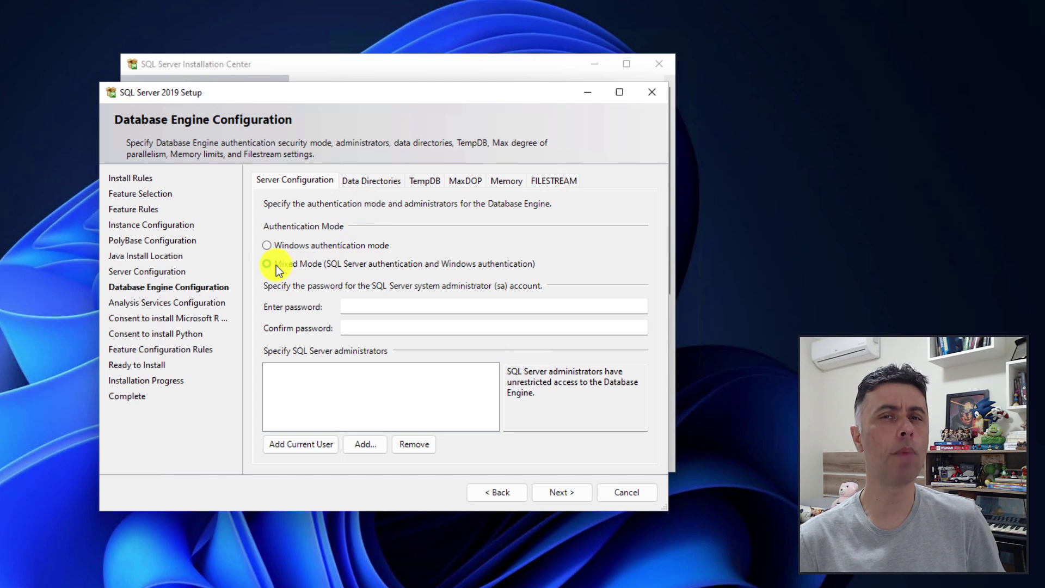
click(372, 308)
text(1234)
key(BackSpace)
key(BackSpace)
key(BackSpace)
key(BackSpace)
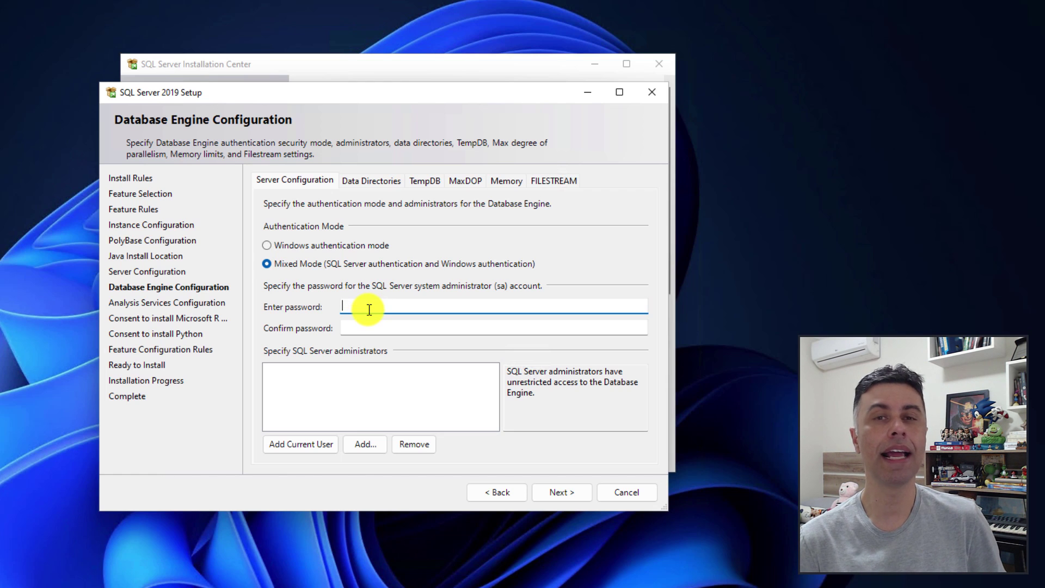
text(*********)
key(Tab)
text(**)
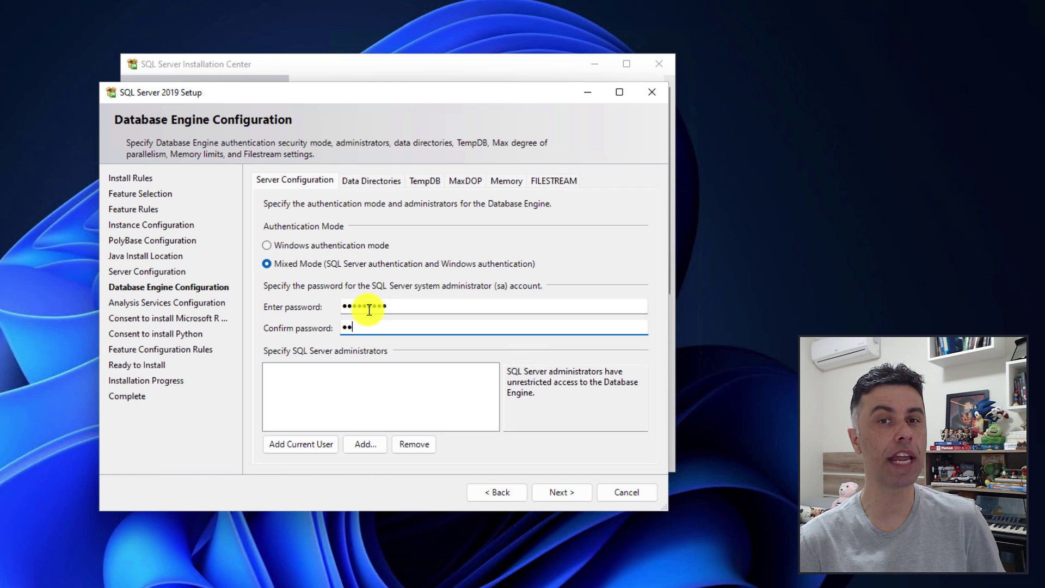
text(*******)
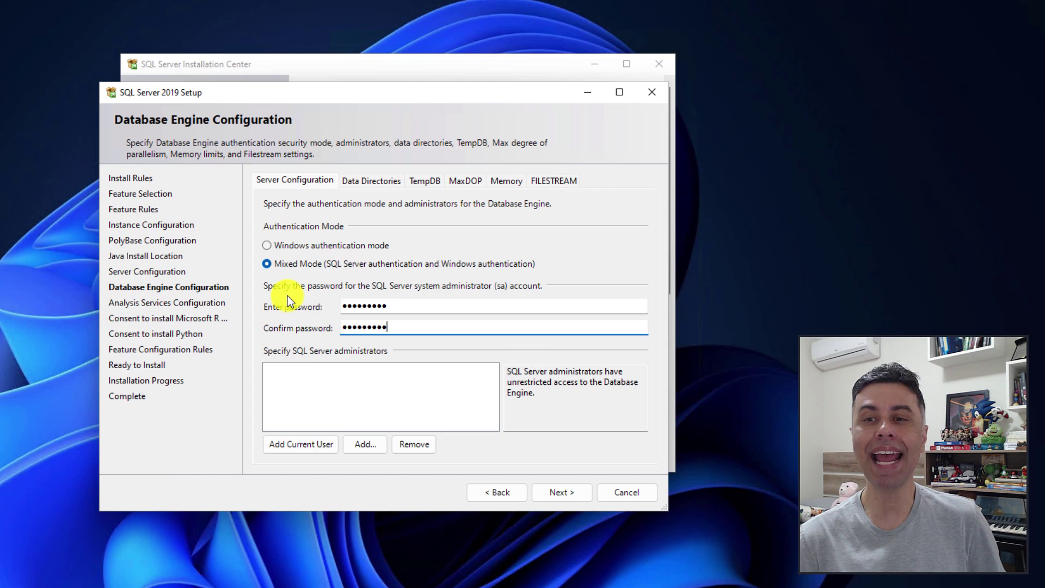
Add the current user as a Database Engine administrator and continue.
click(303, 446)
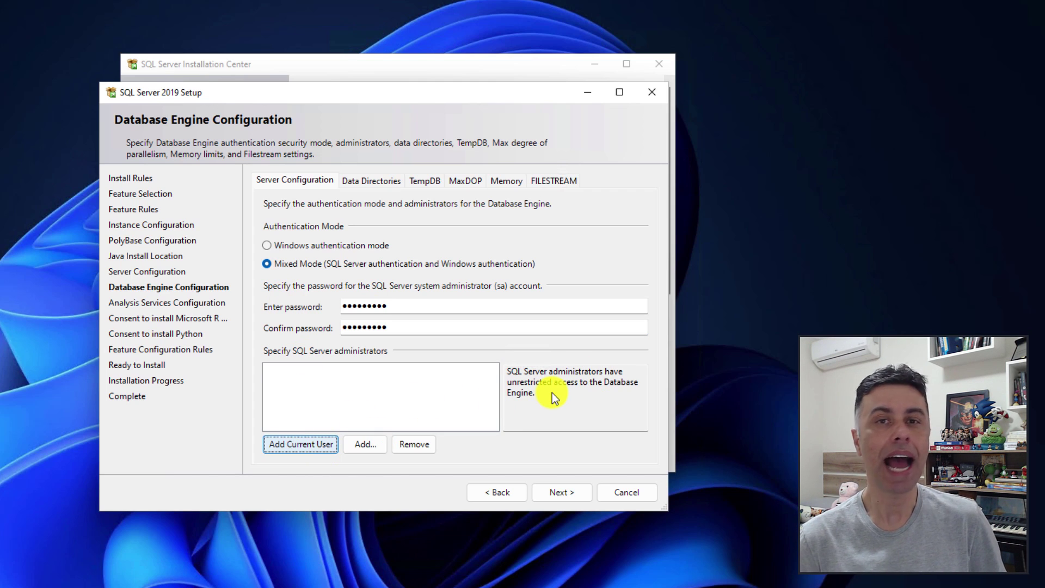
click(340, 372)
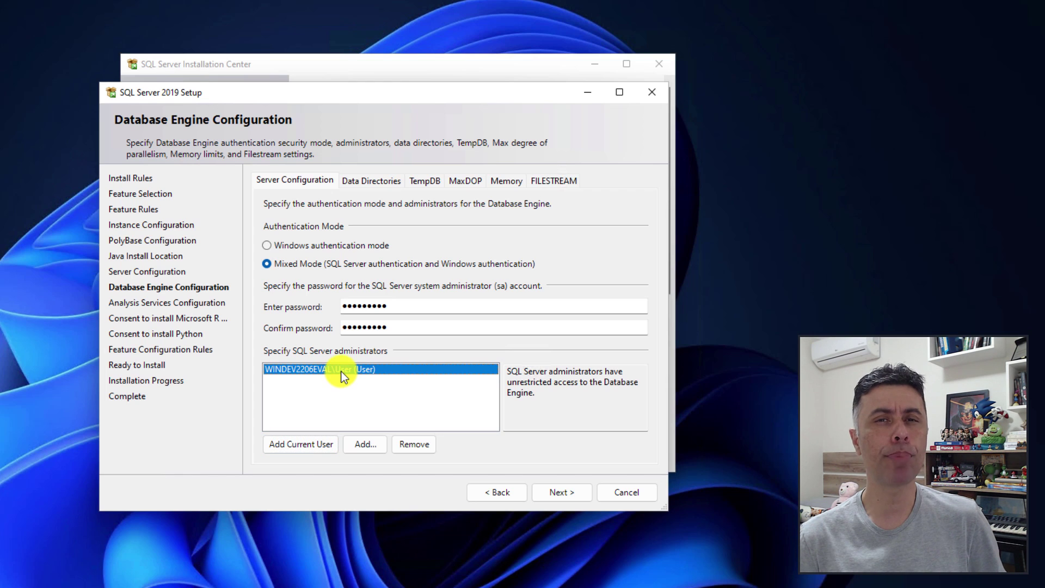
click(551, 497)
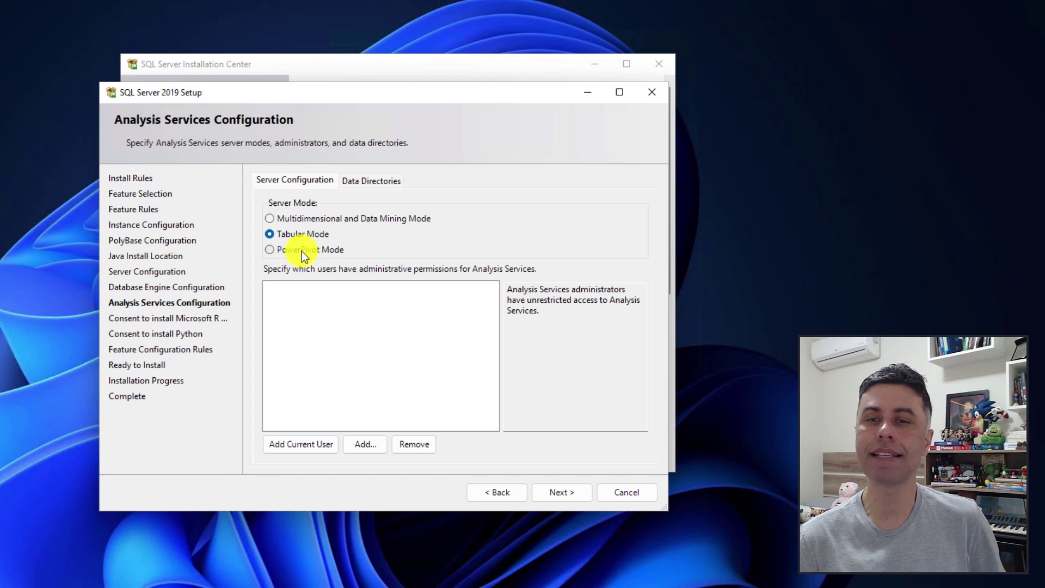
Add the current user as Tabular-mode Analysis Services administrator and accept the R and Python installs.
click(296, 446)
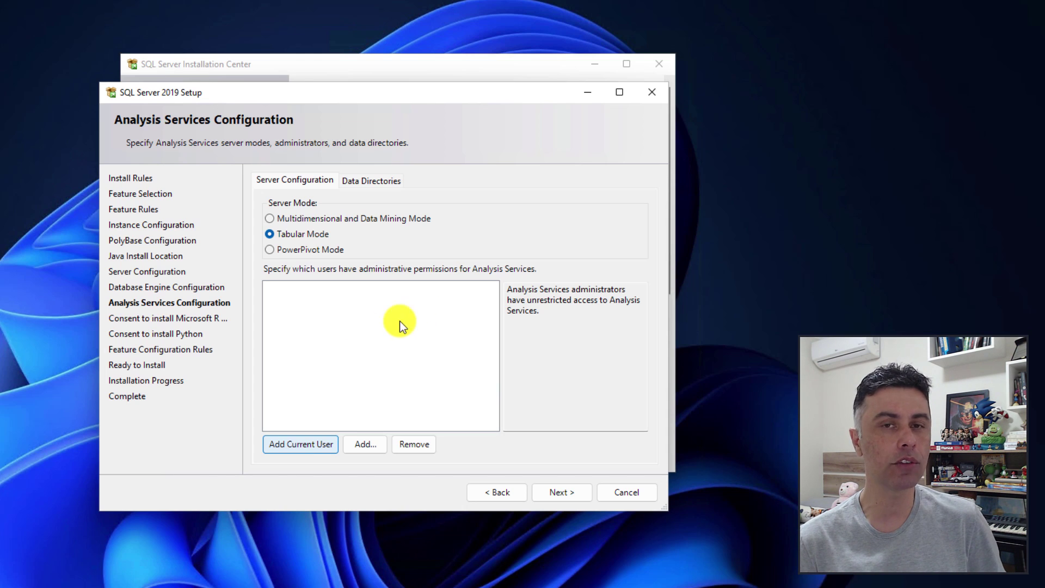
click(561, 493)
key(Return)
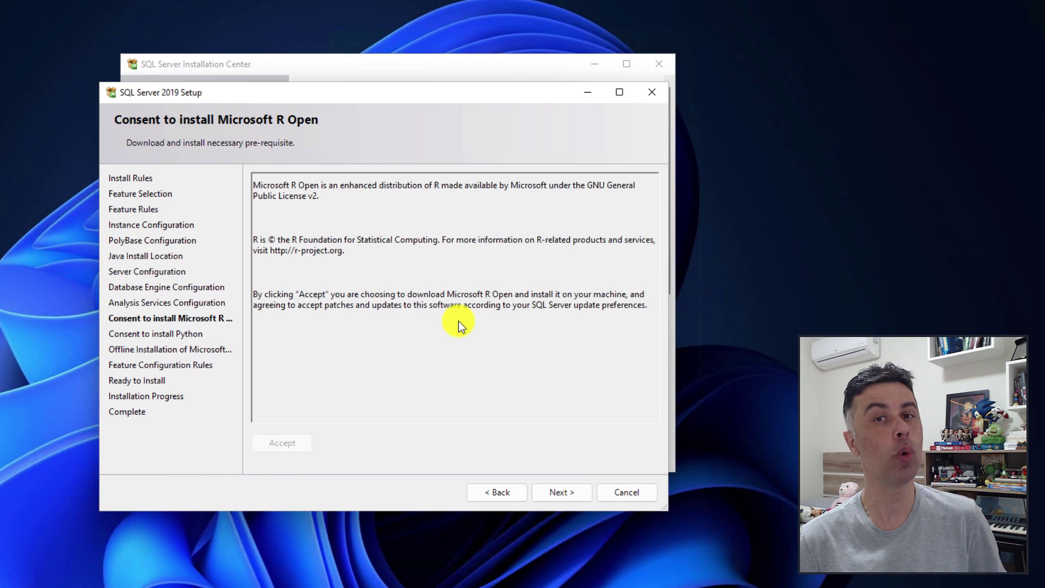
click(562, 492)
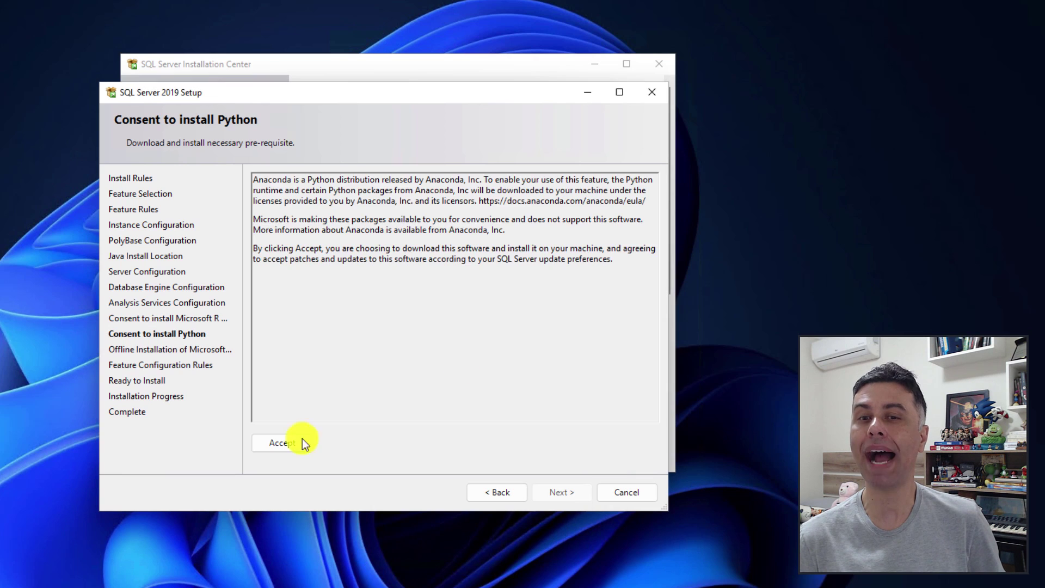
click(302, 438)
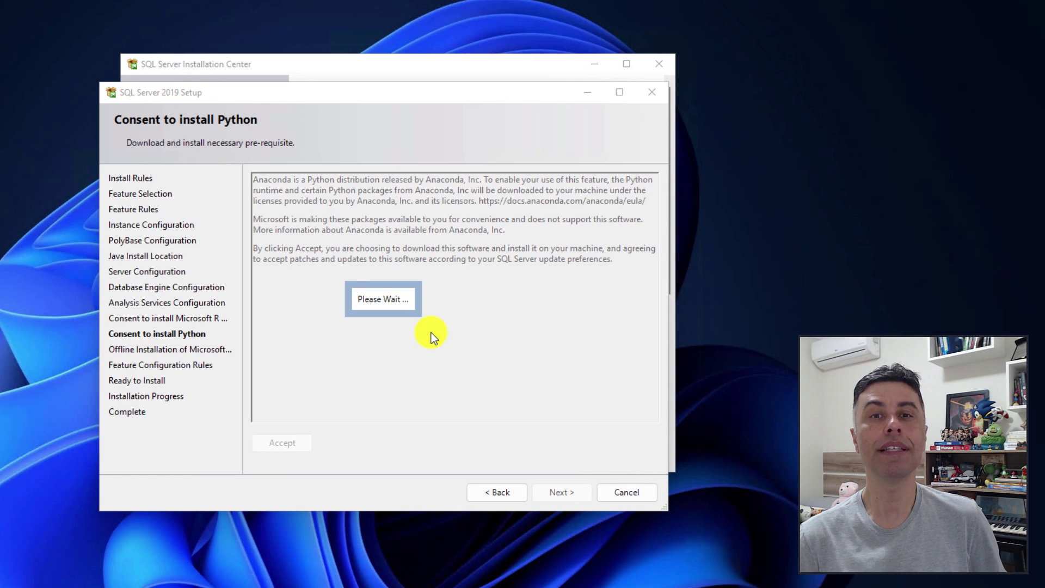
click(555, 494)
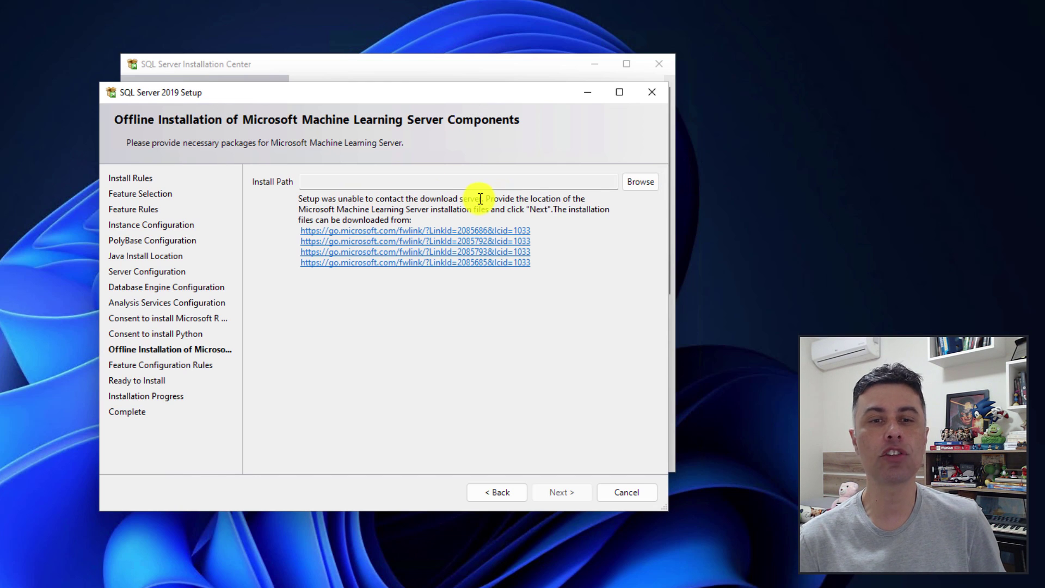
Set the offline install path to the Downloads folder and advance to Ready to Install.
drag(480, 198, 583, 197)
click(585, 197)
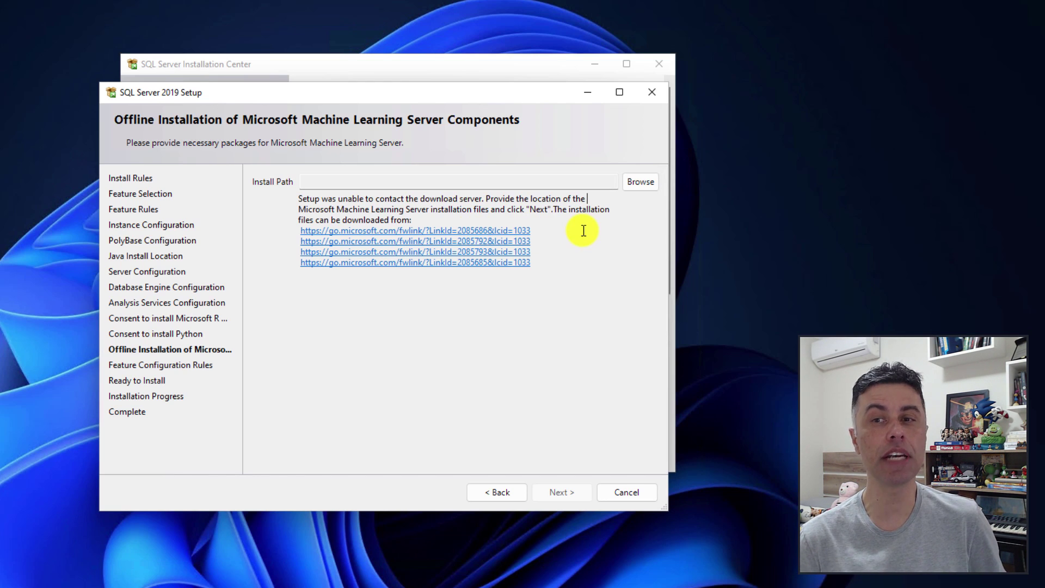
click(634, 182)
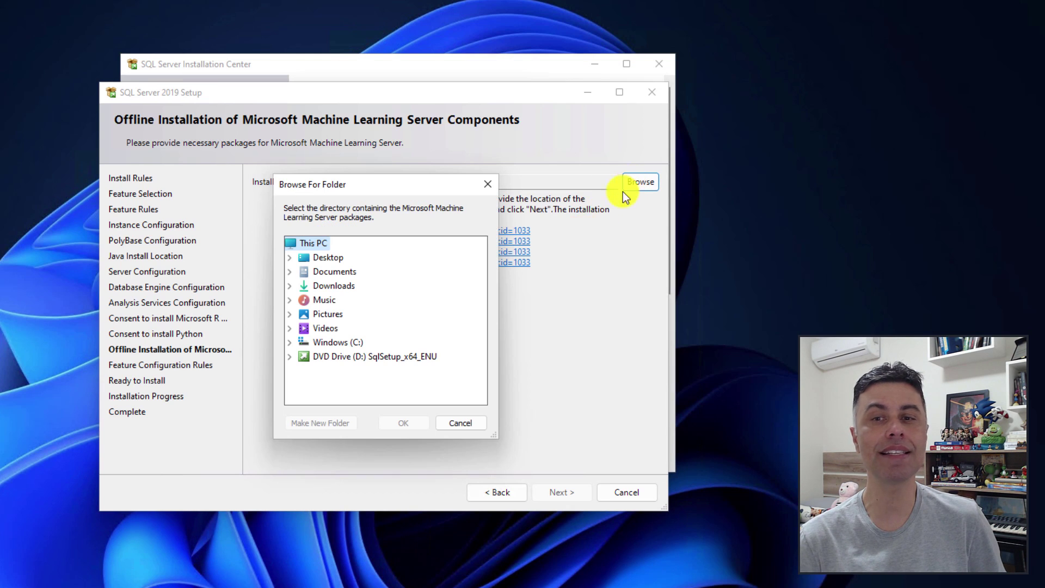
click(333, 286)
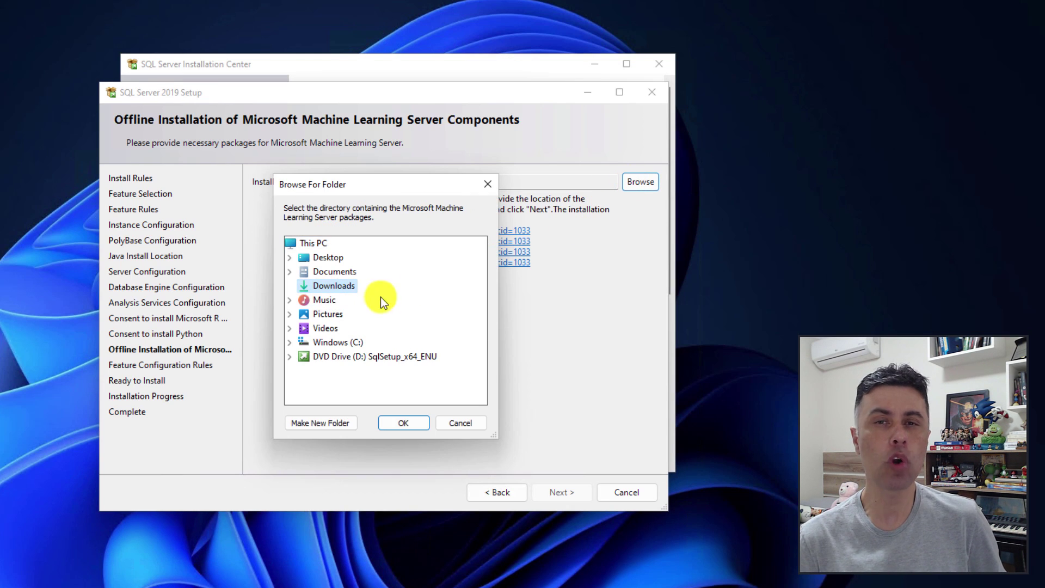
click(403, 424)
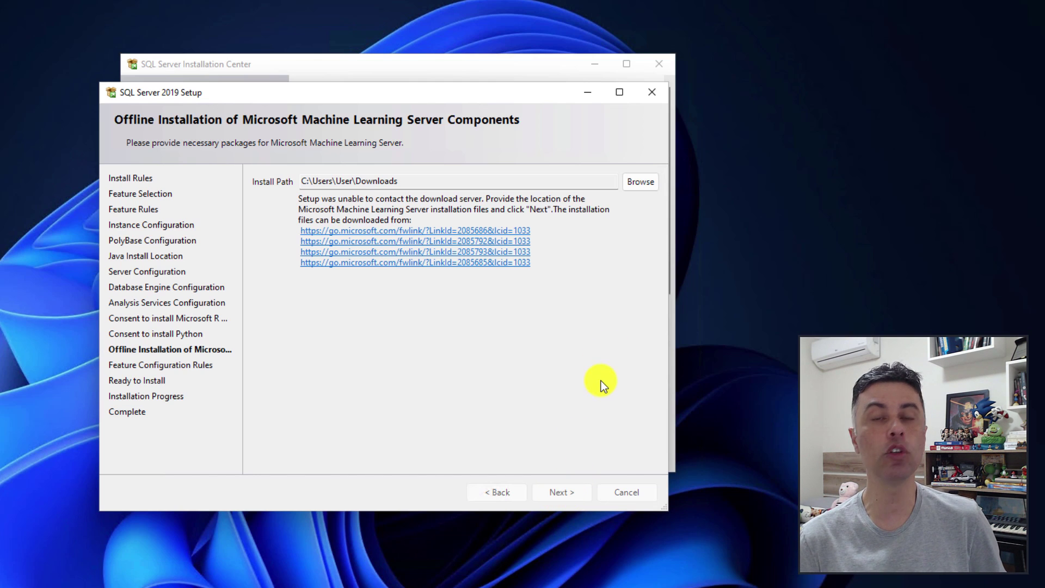
key(Return)
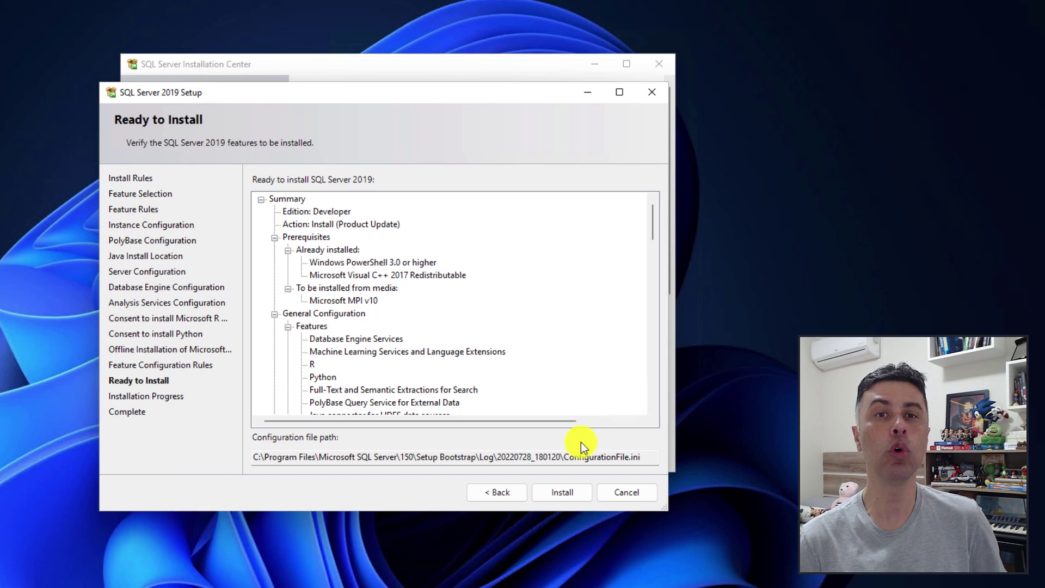
Install SQL Server, then close setup once every feature shows Succeeded.
click(556, 499)
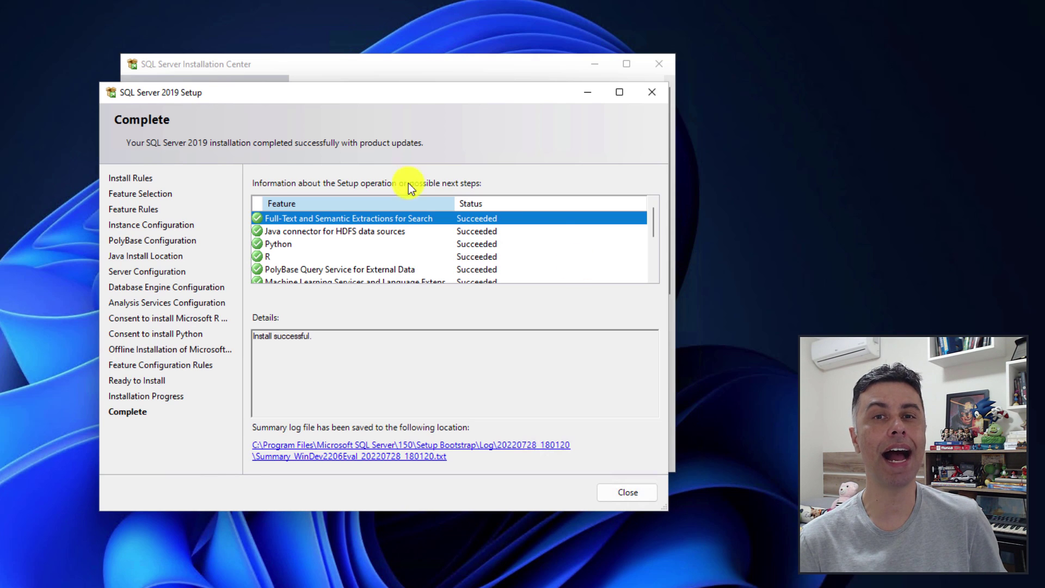
click(624, 493)
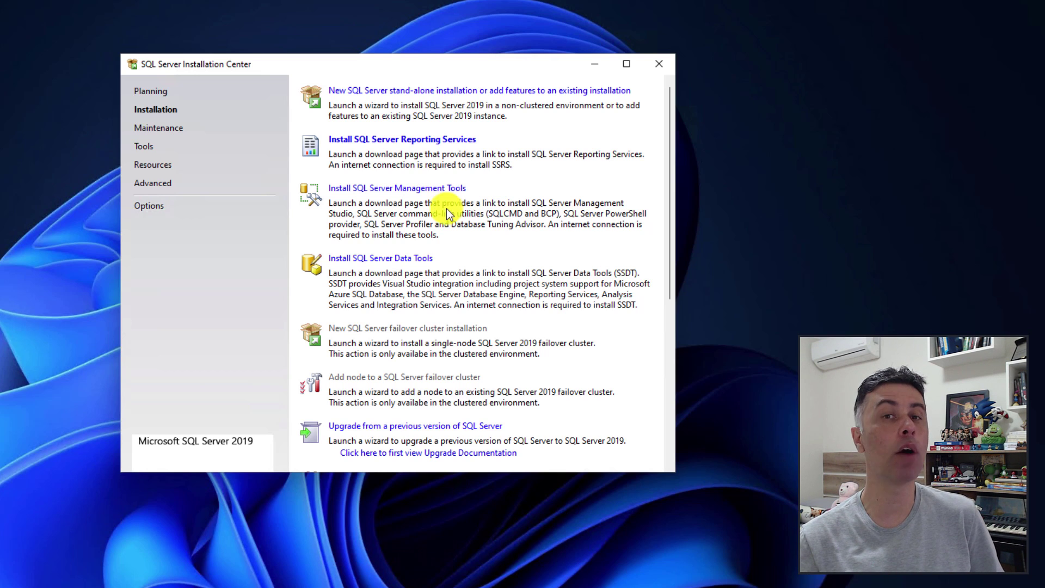
Download and install SQL Server Management Studio 18.12.1, then close the finished installer.
click(383, 192)
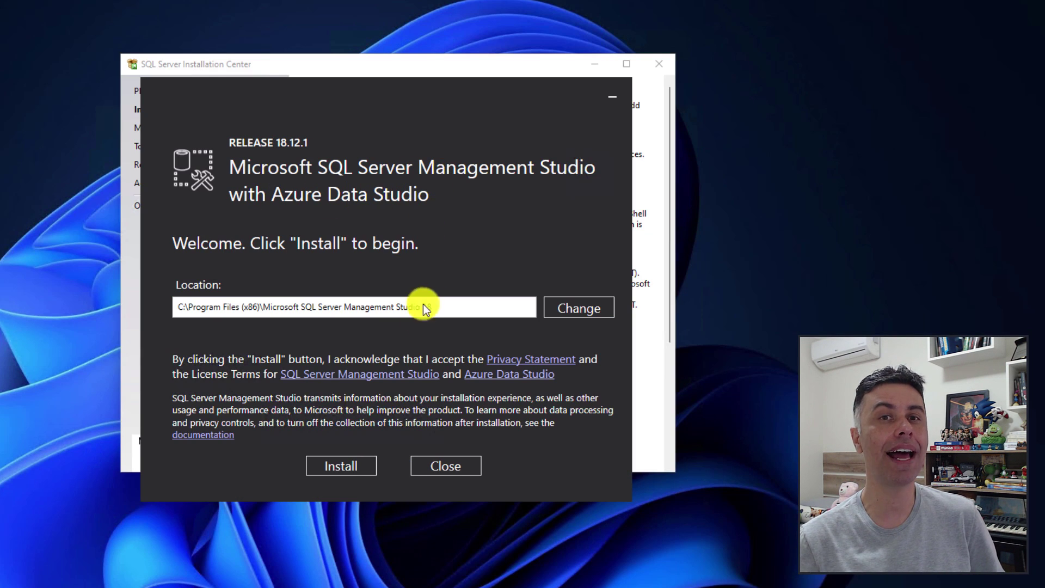
click(343, 466)
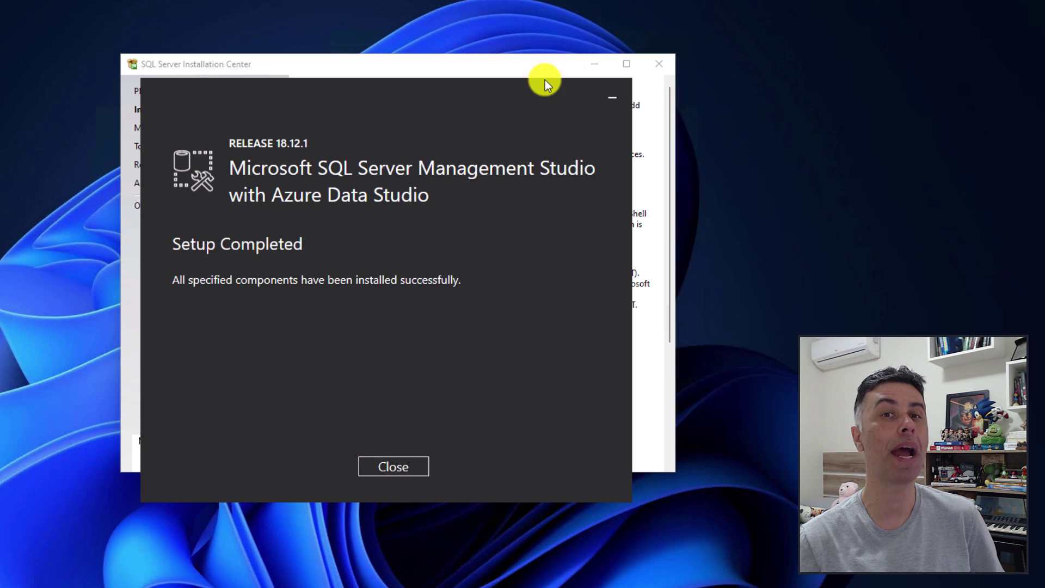
click(385, 467)
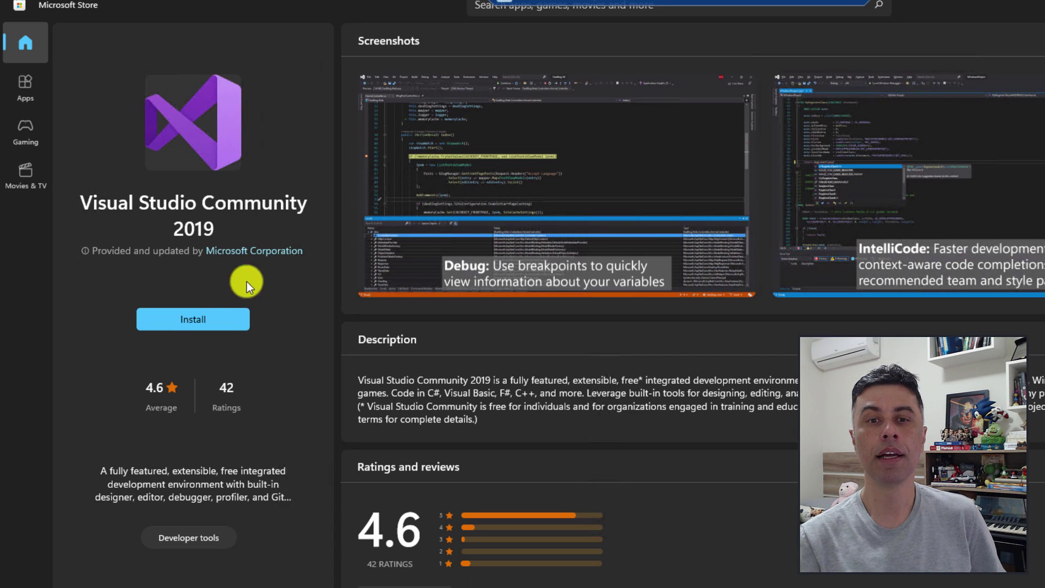
Install Visual Studio Community 2019 from Microsoft Store and let its installer set itself up.
click(202, 322)
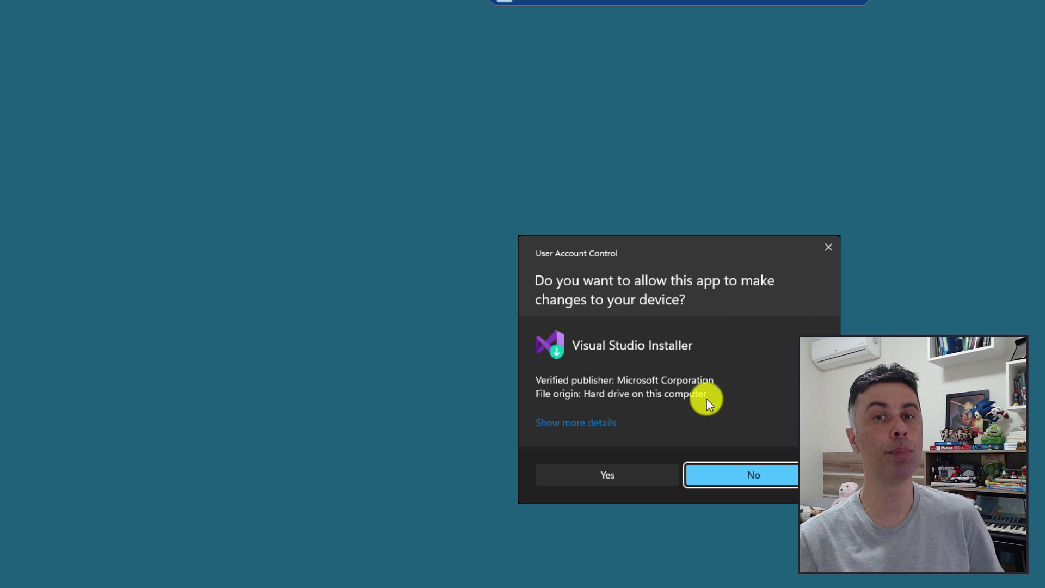
click(598, 478)
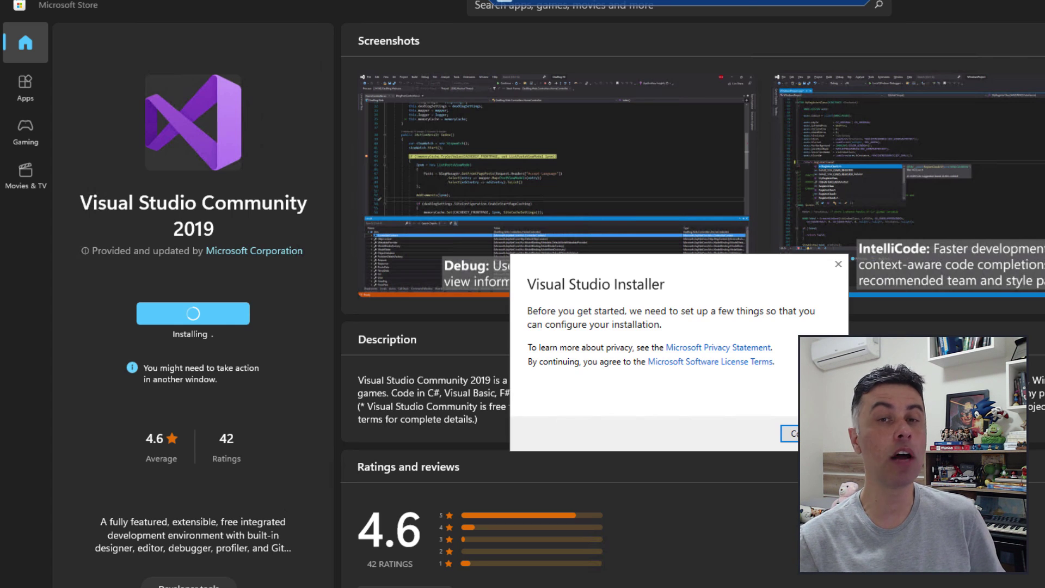
click(790, 434)
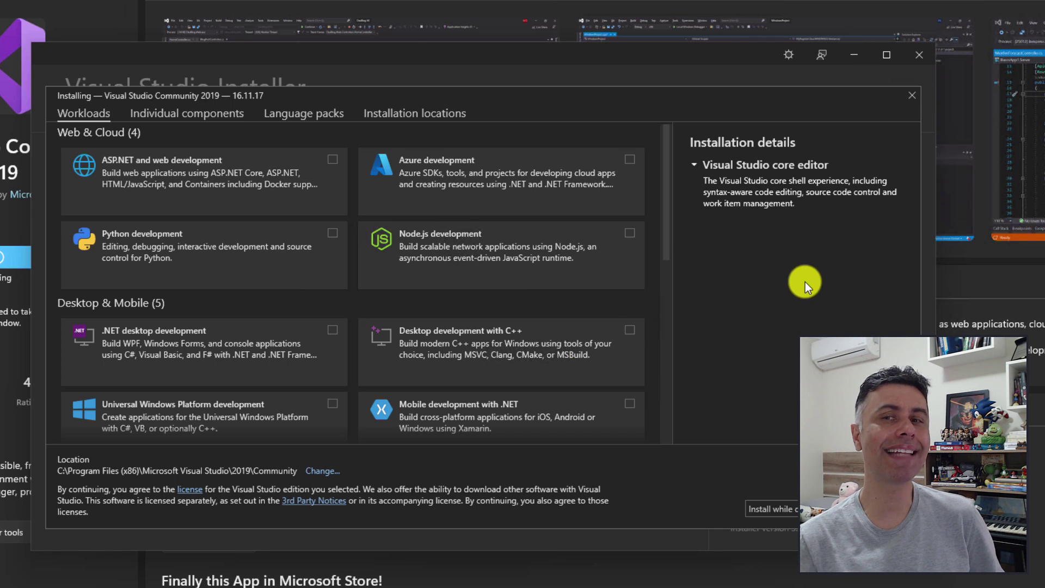
Install Visual Studio Community 2019 16.11.17 with the Data storage and processing workload.
click(1039, 2)
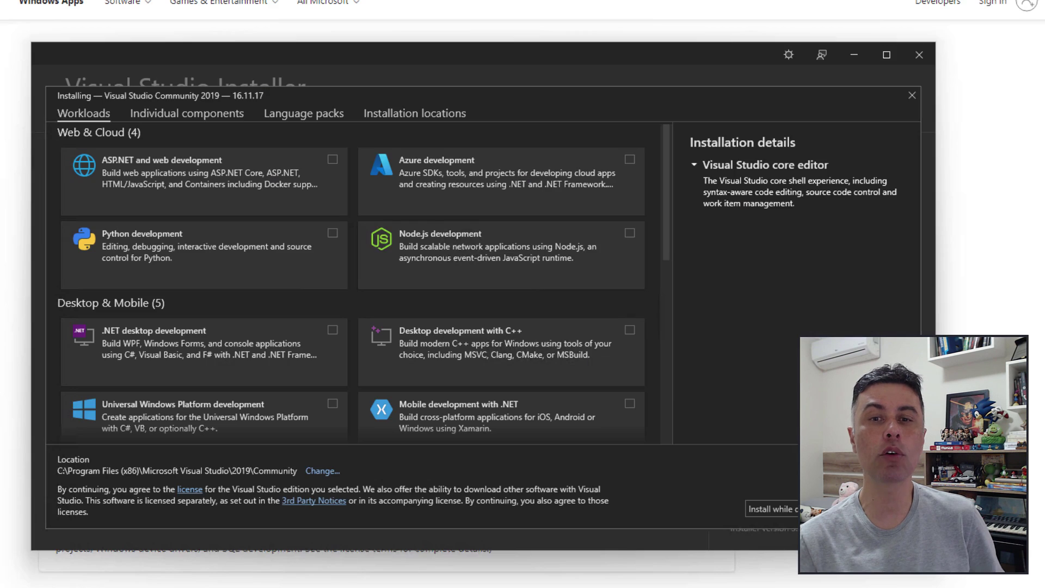
click(1039, 3)
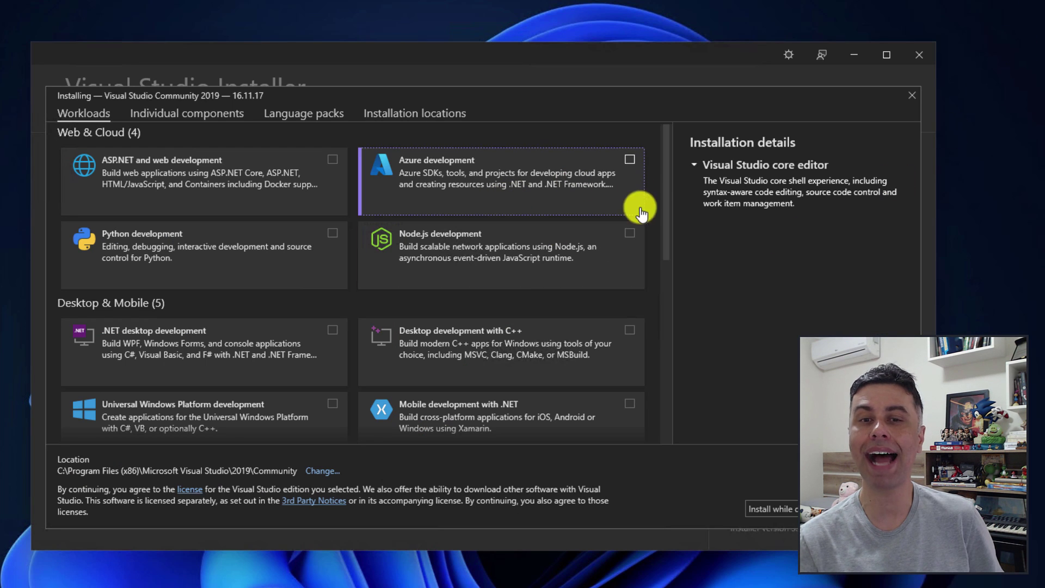
drag(666, 155, 673, 335)
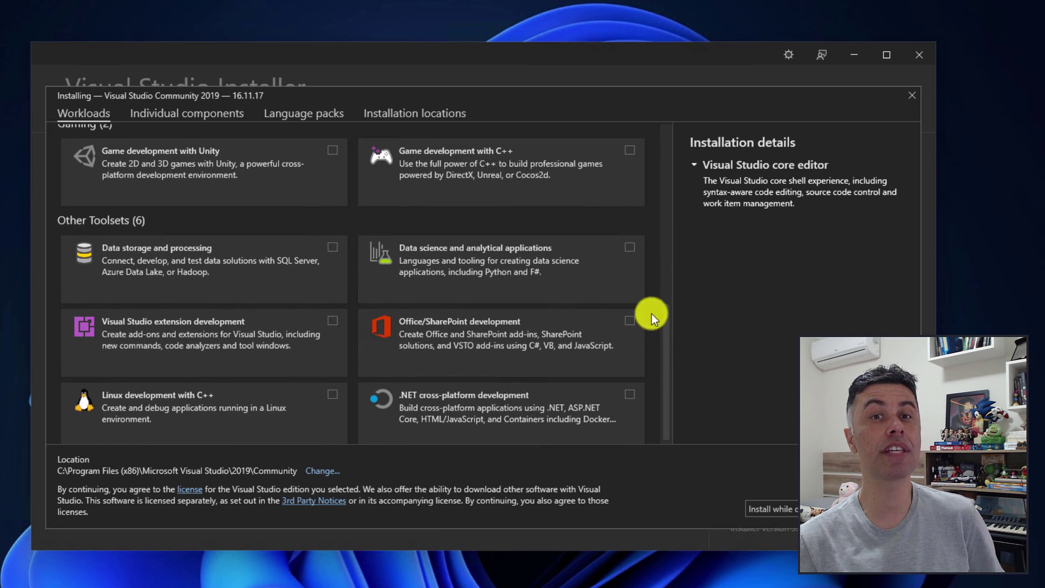
click(333, 249)
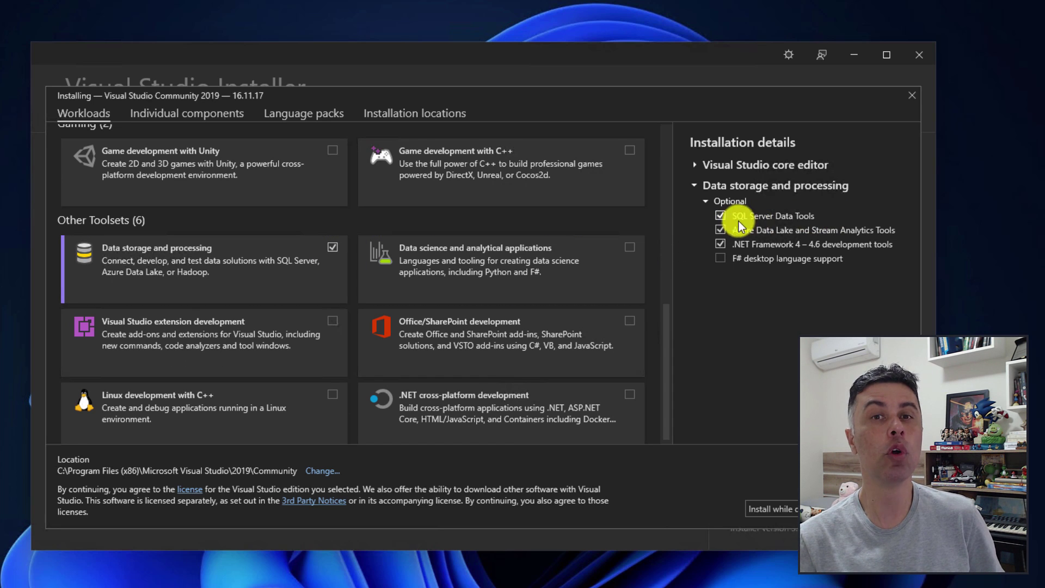
mouse_move(787, 218)
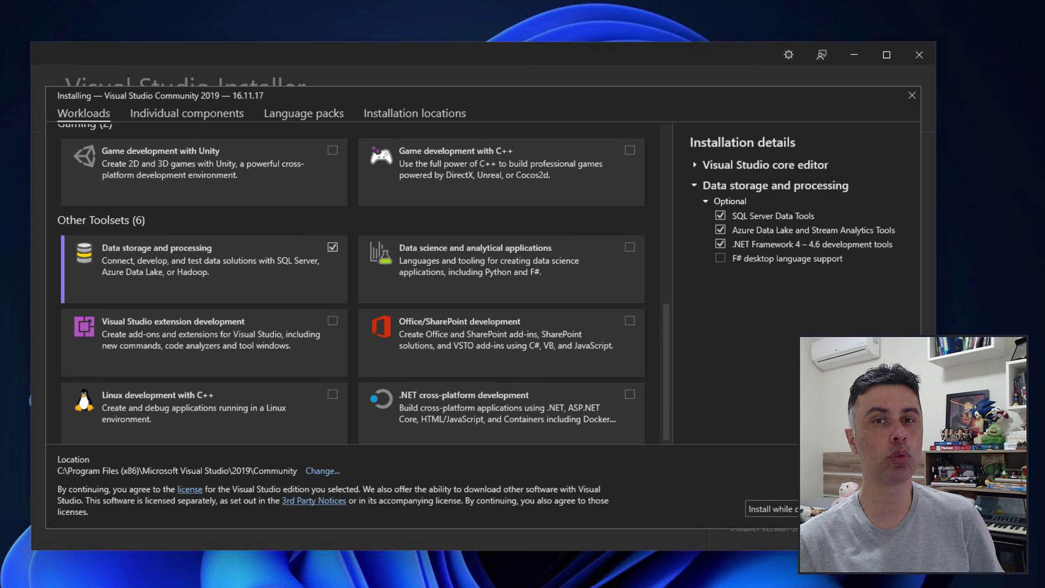
click(770, 509)
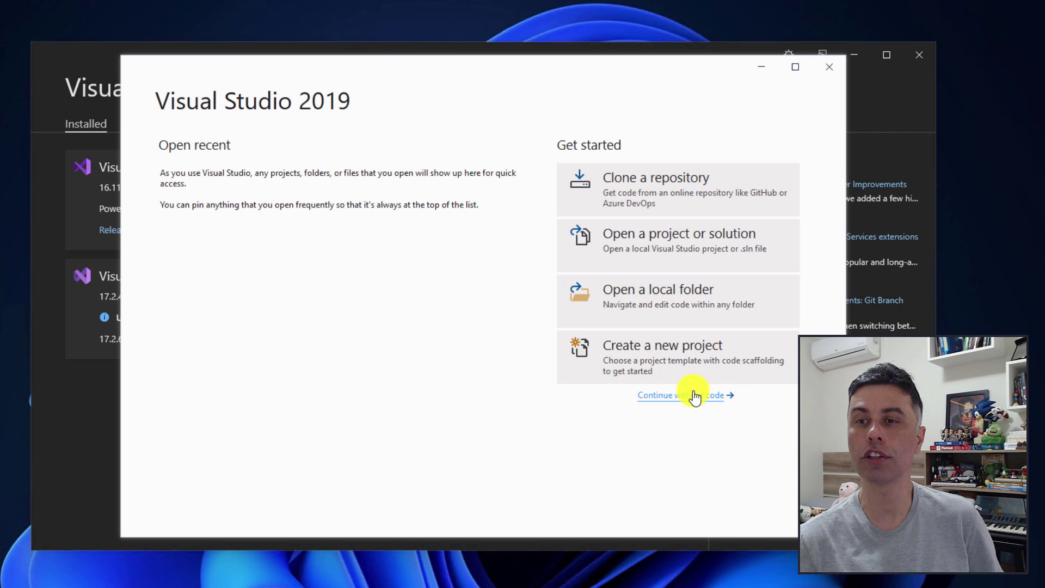
Continue without code in Visual Studio 2019 and open Extensions > Manage Extensions.
click(695, 396)
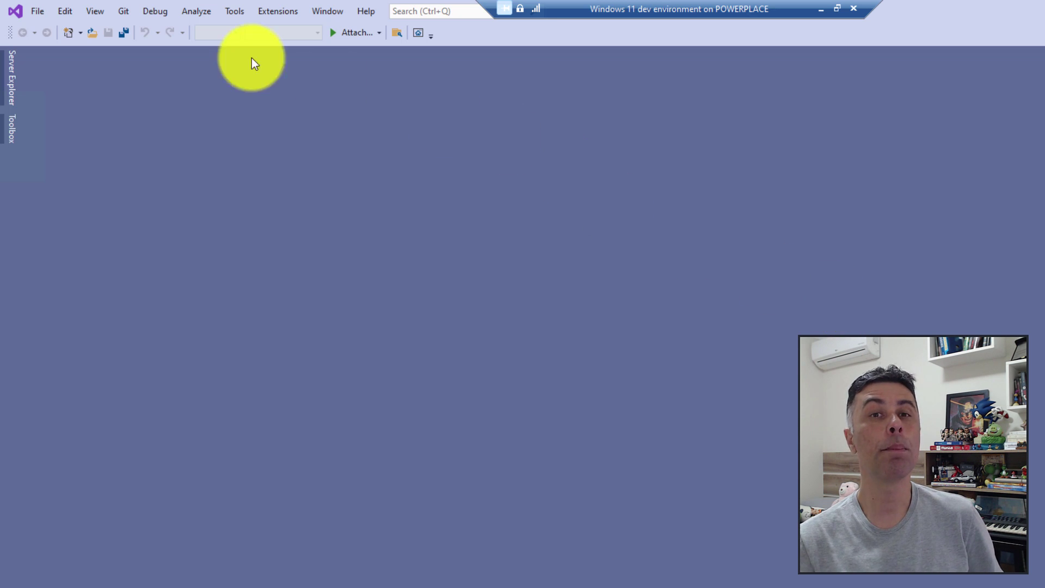
click(260, 12)
click(327, 26)
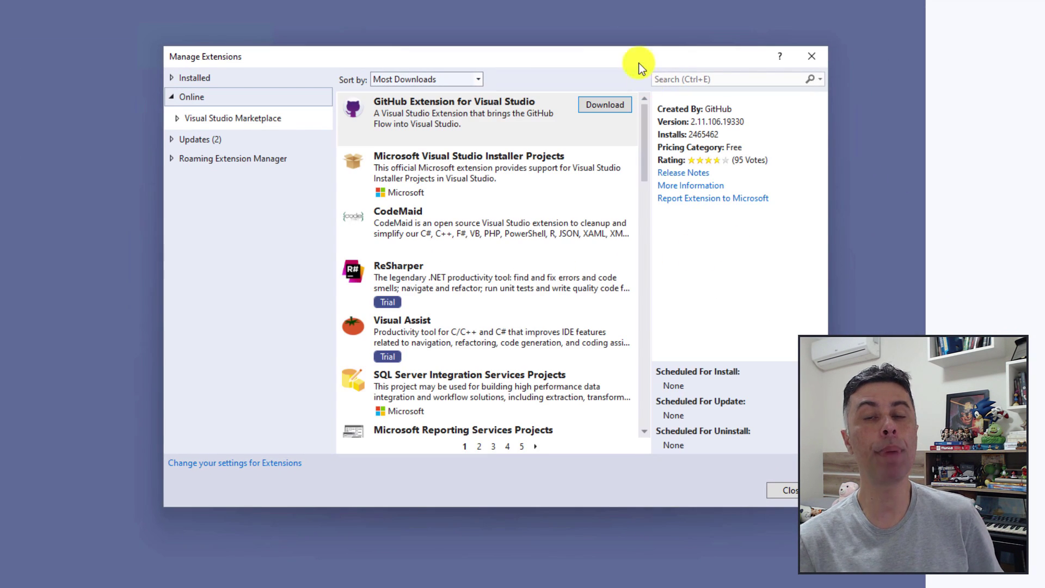
Search 'analysis', download Microsoft Analysis Services Projects, and close Visual Studio to complete its installation.
click(671, 79)
text(anal)
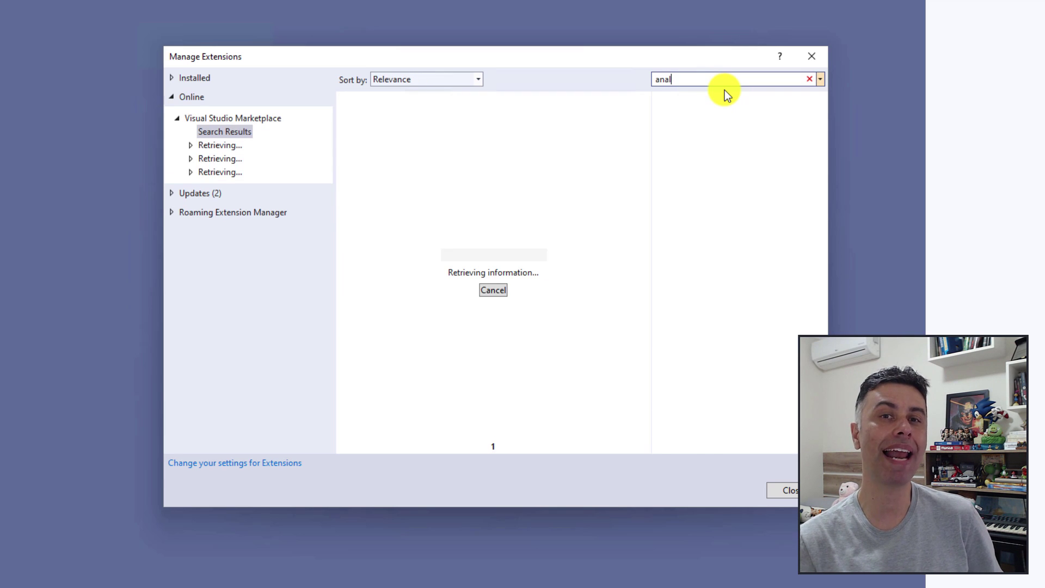
text(ysis)
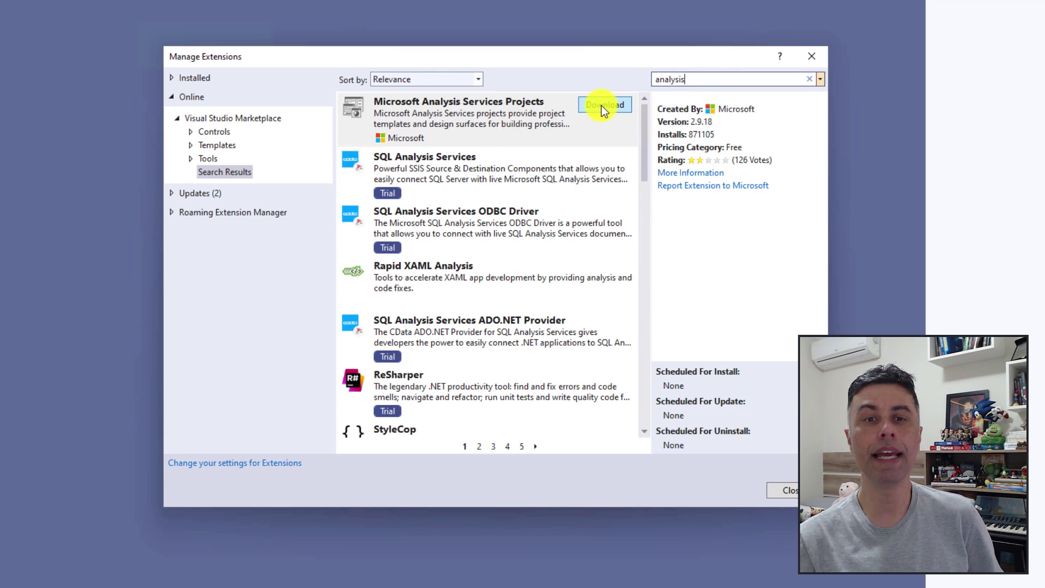
click(602, 105)
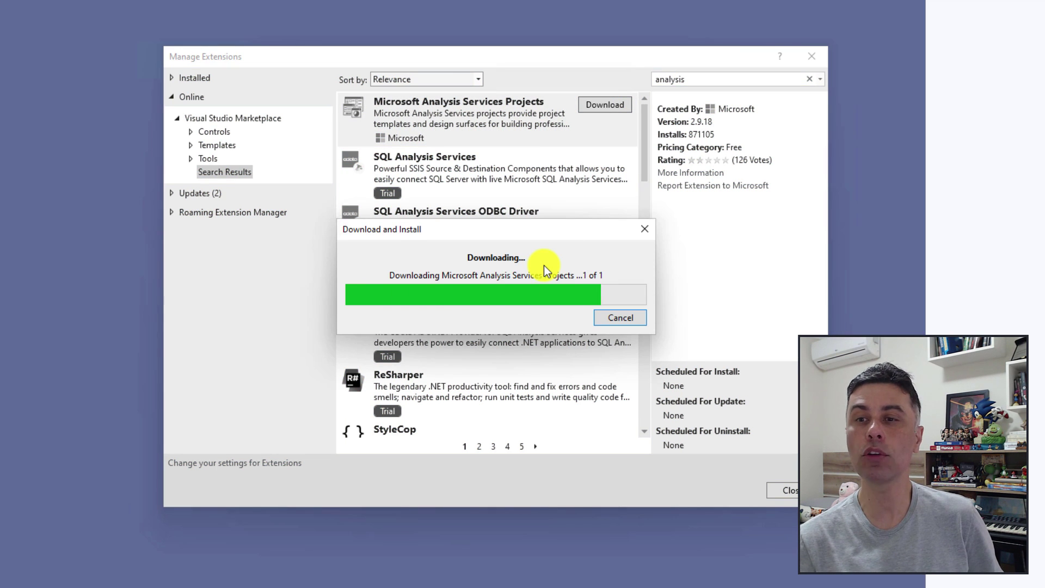
click(784, 490)
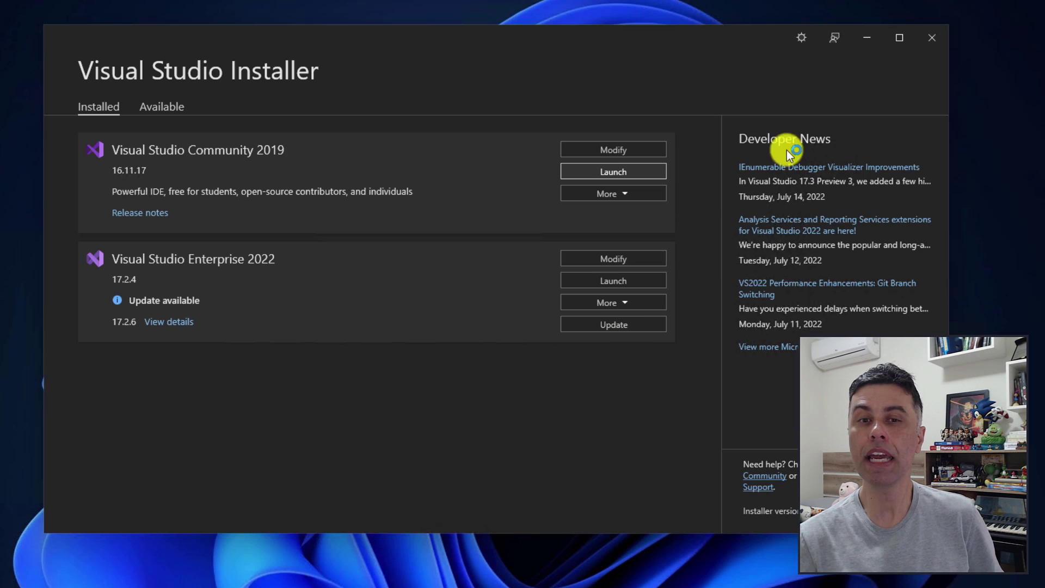
click(935, 38)
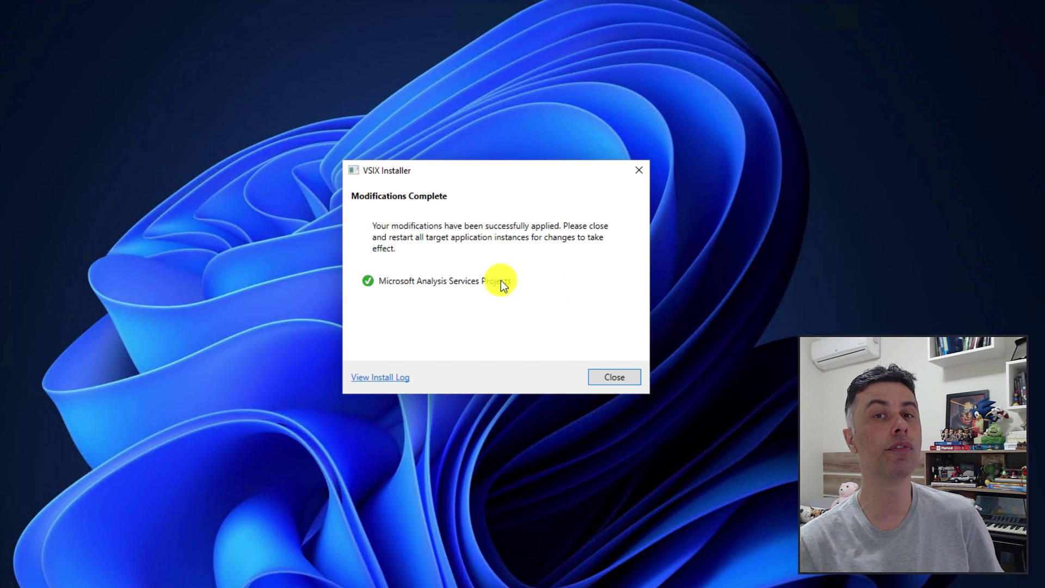
click(599, 377)
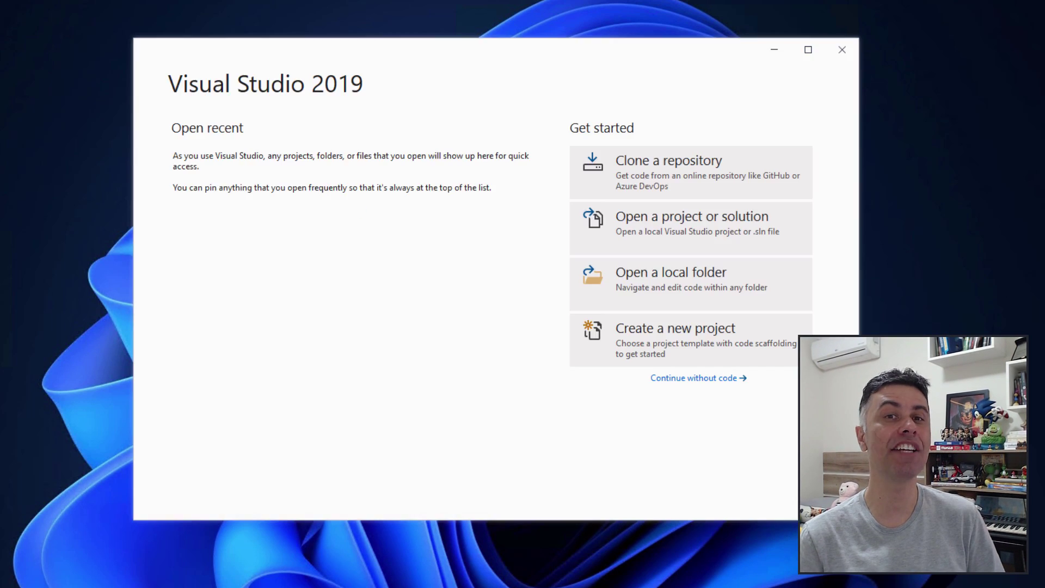
Search extensions for 'integration' and download SQL Server Integration Services Projects.
click(695, 375)
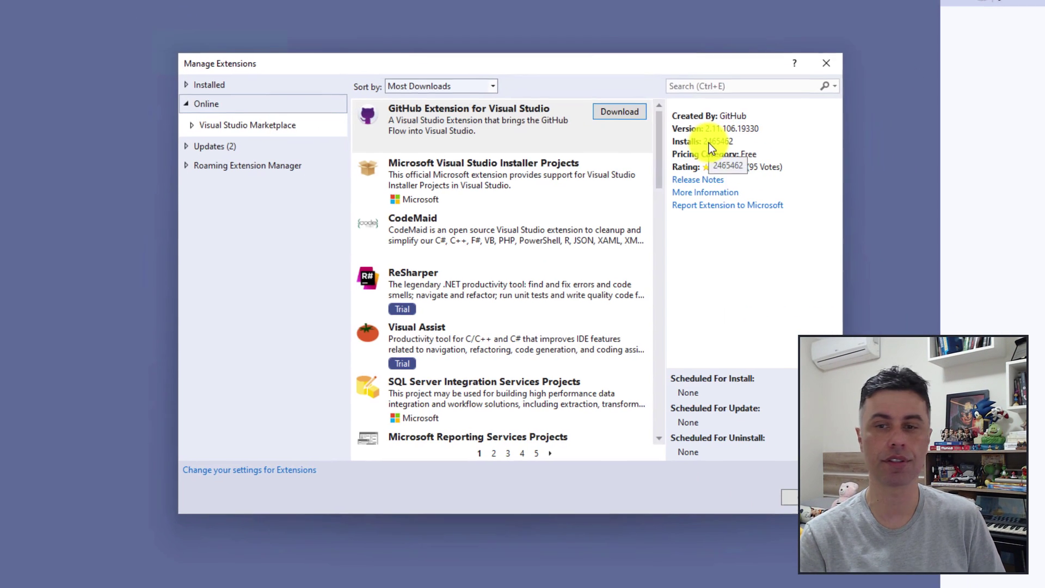
click(717, 88)
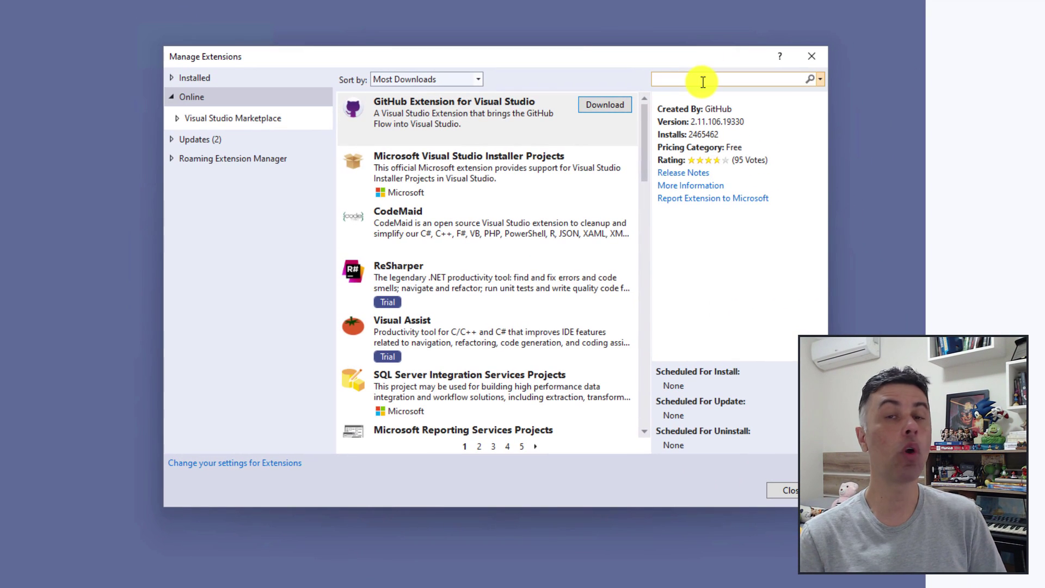
text(integration)
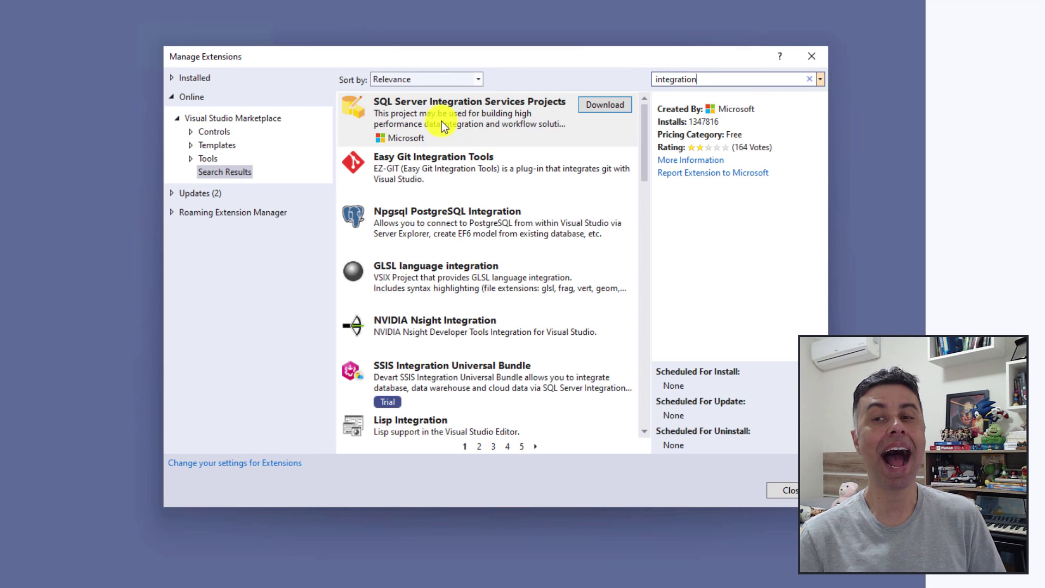
click(442, 121)
click(605, 105)
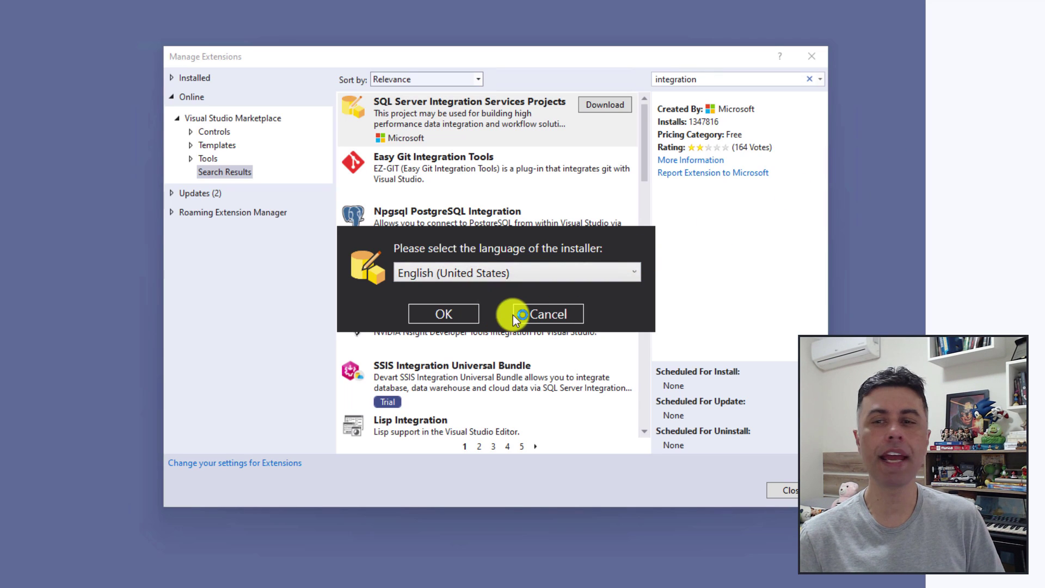
Run the Integration Services Projects 4.1 installer in English (United States) for Visual Studio Community 2019.
click(443, 315)
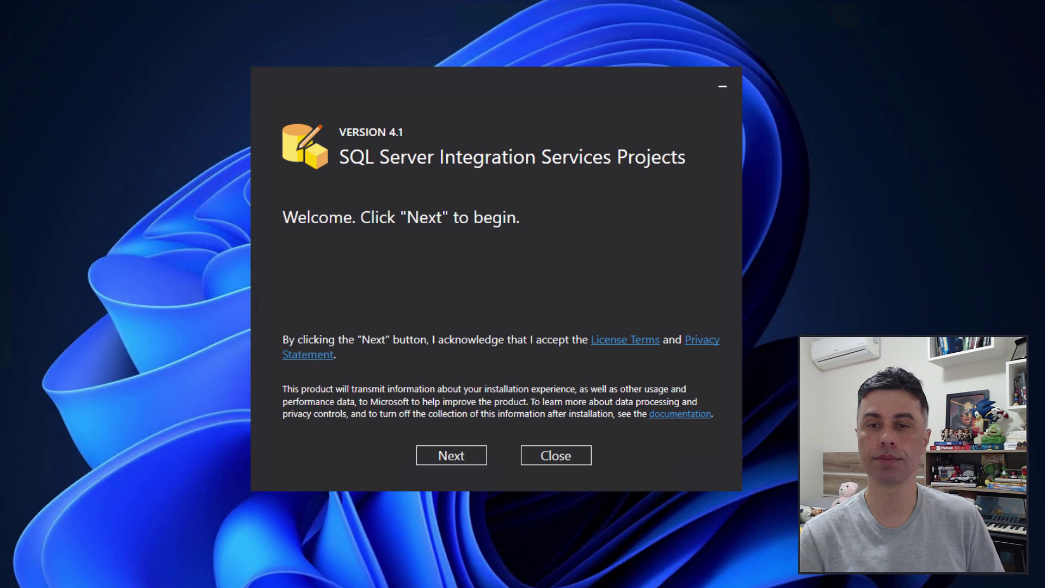
click(449, 457)
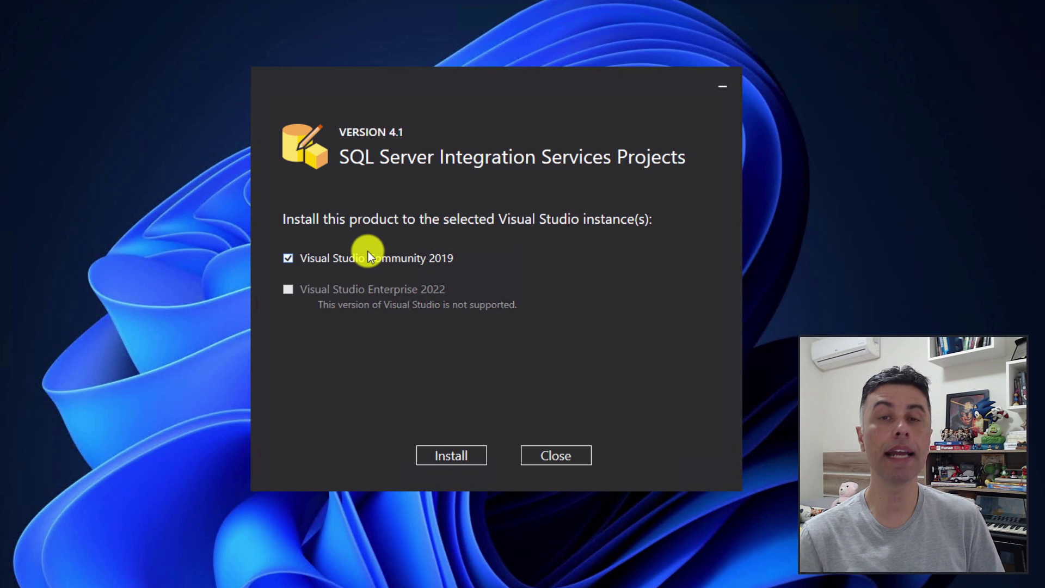
key(Return)
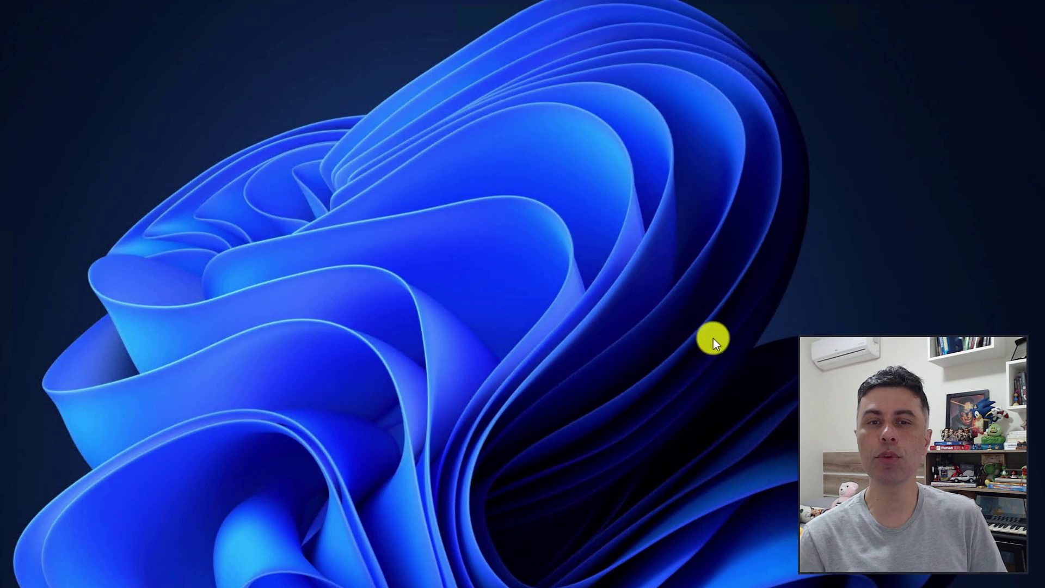
Launch SSMS and connect to the local Database Engine server.
key(super)
text(ssms)
click(524, 399)
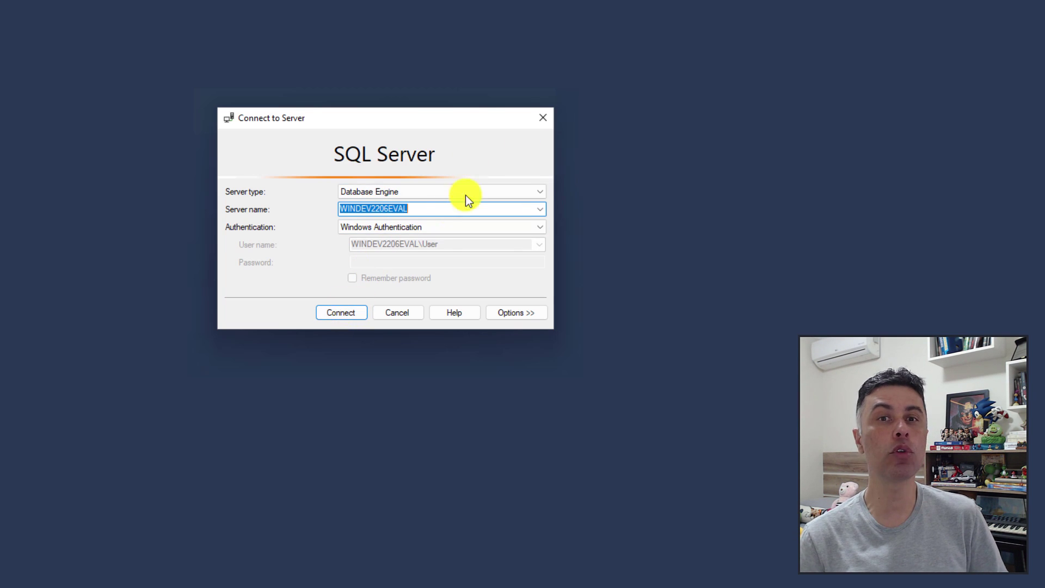
click(539, 192)
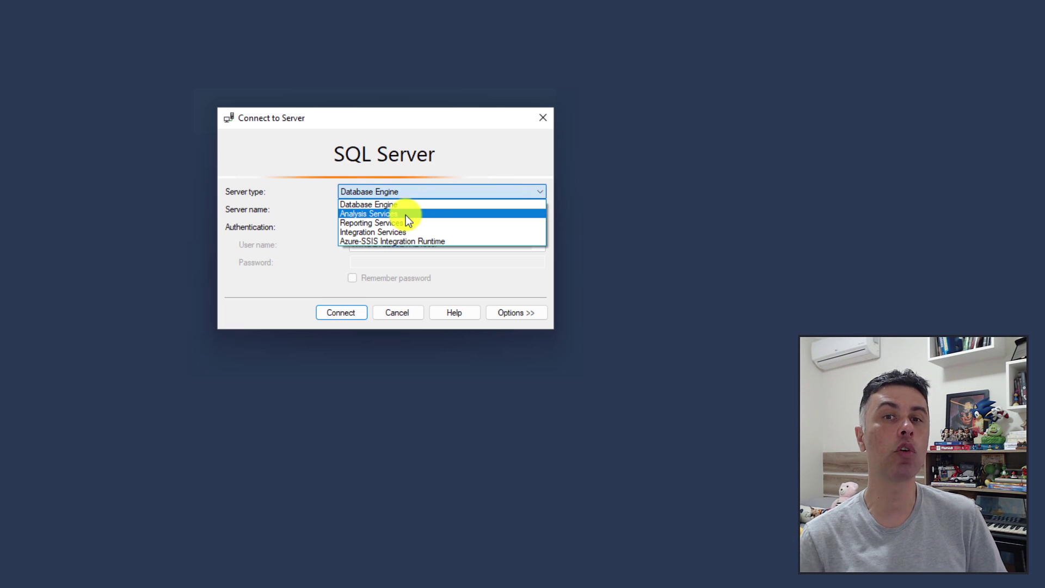
click(417, 172)
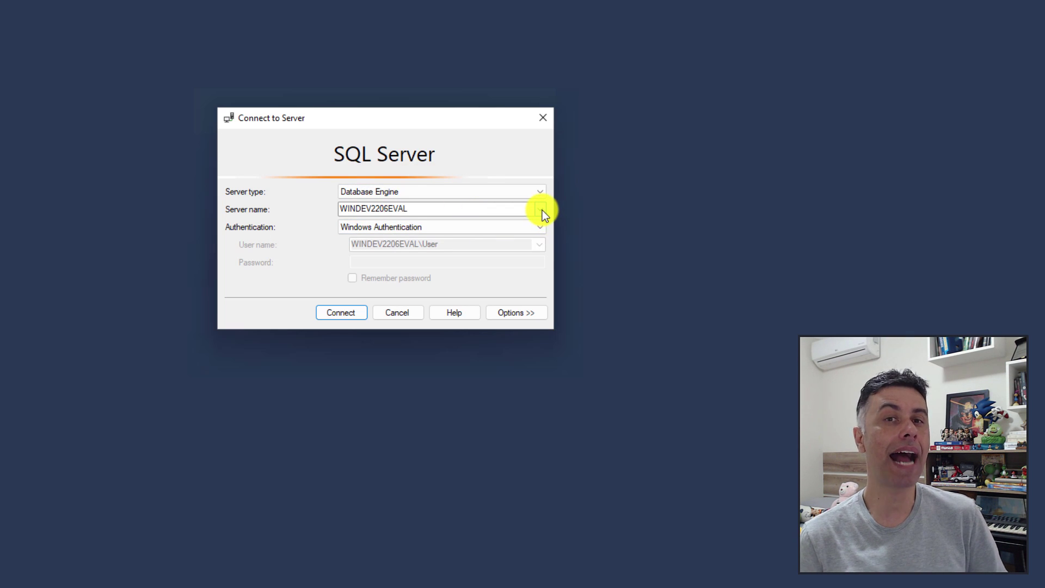
click(333, 313)
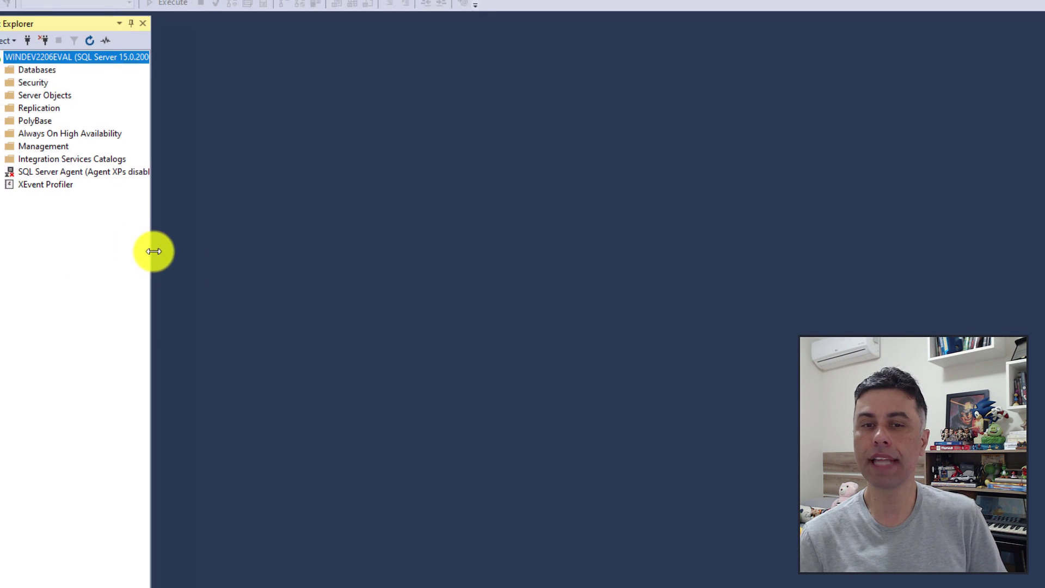
Expand the Databases folder and choose New Database from its context menu.
click(28, 72)
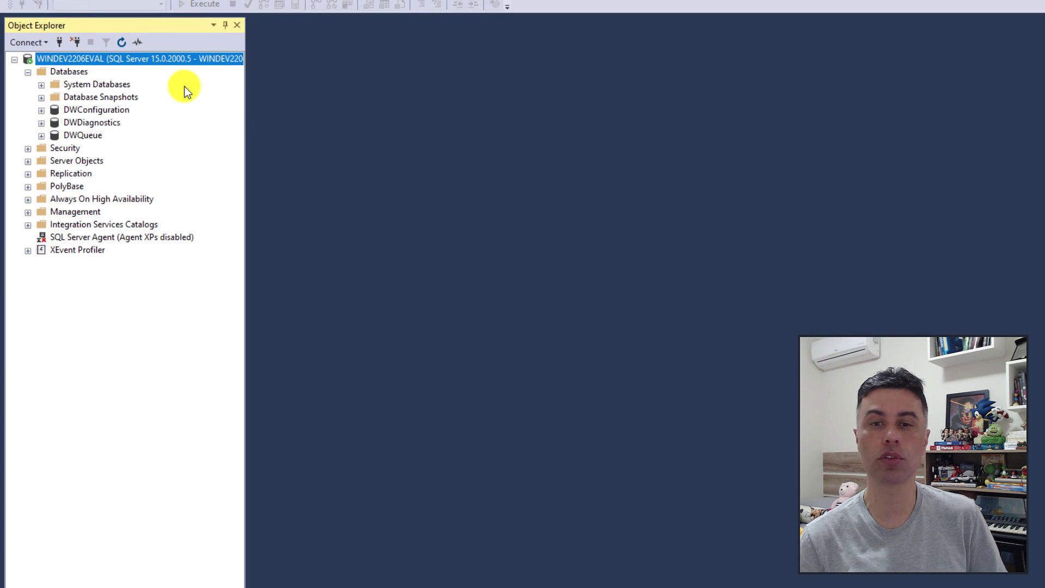
drag(248, 109, 253, 110)
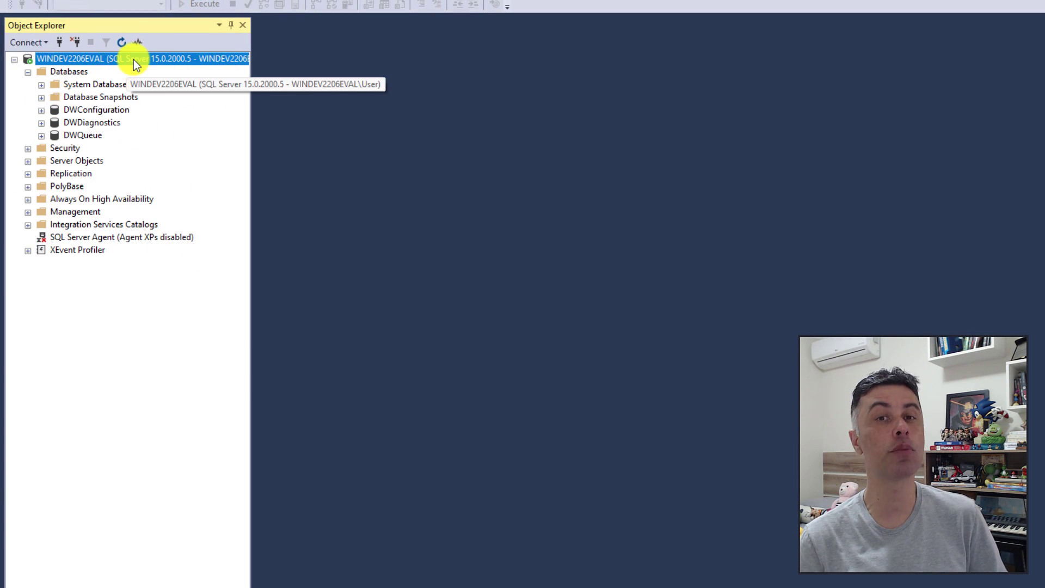
right_click(85, 76)
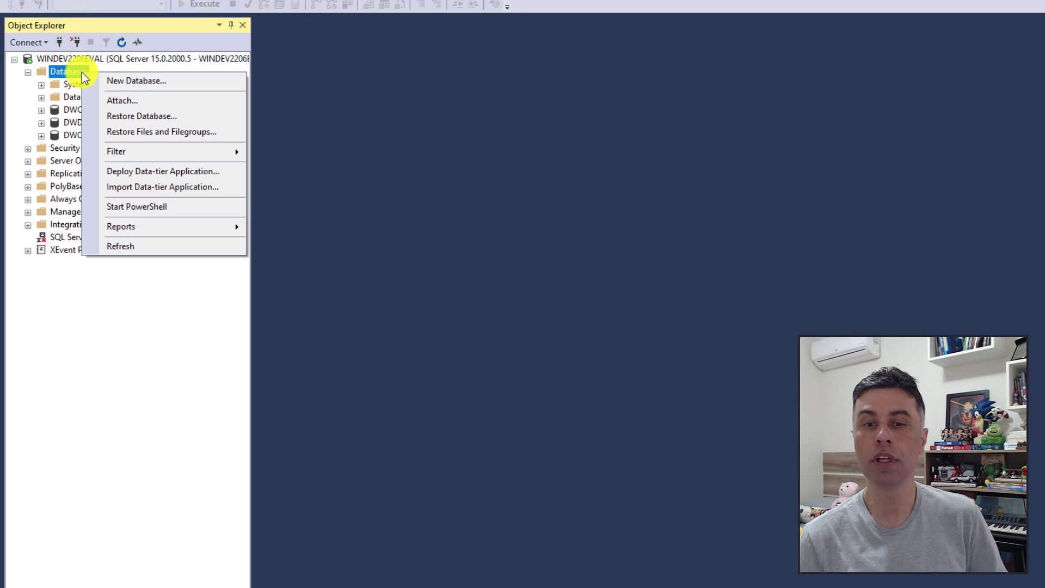
click(174, 81)
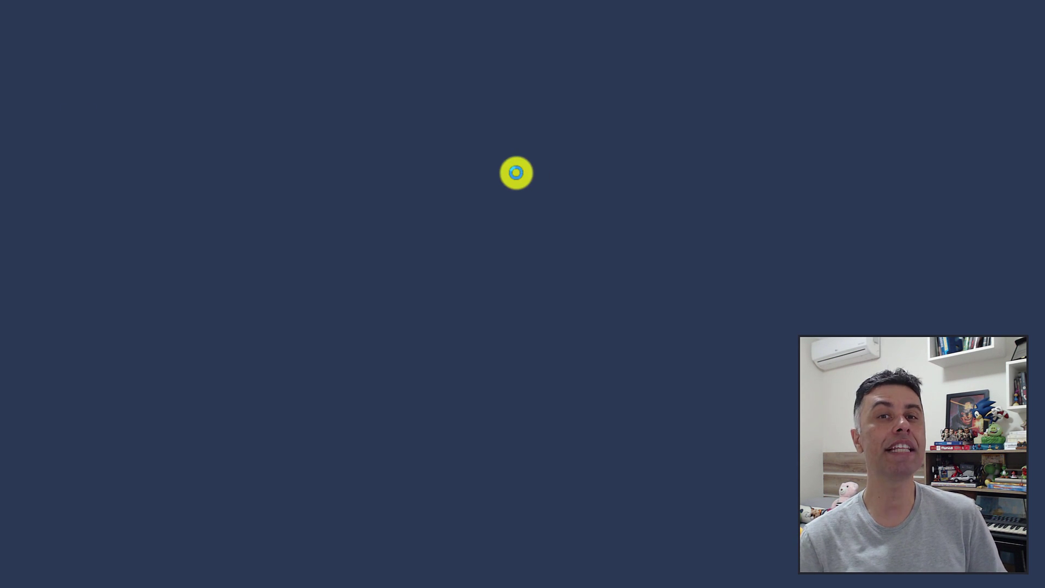
Create database SANDBOX with default collation and SQL Server 2019 (150) compatibility.
text(SANDBOX)
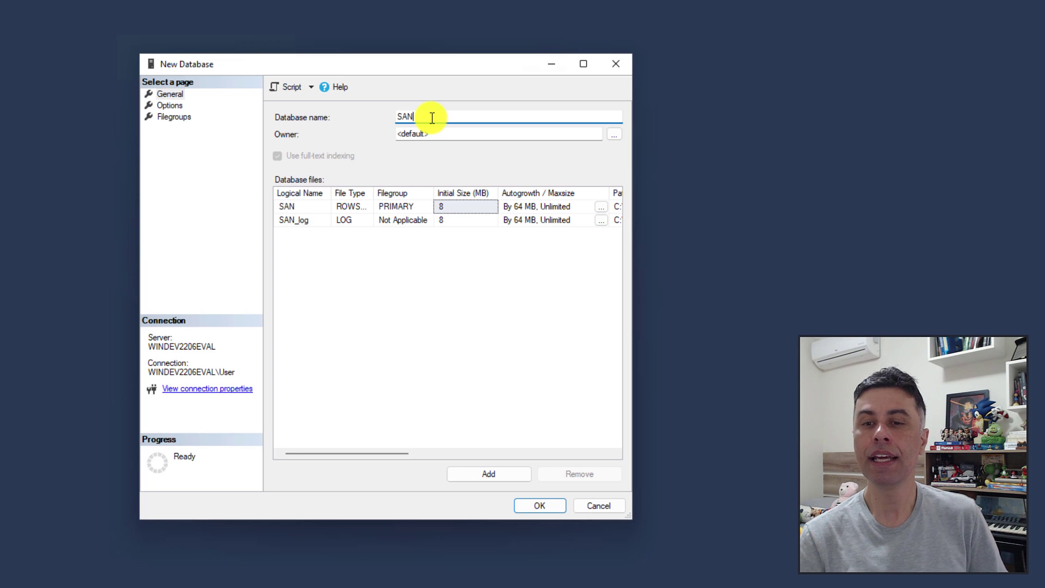
click(166, 106)
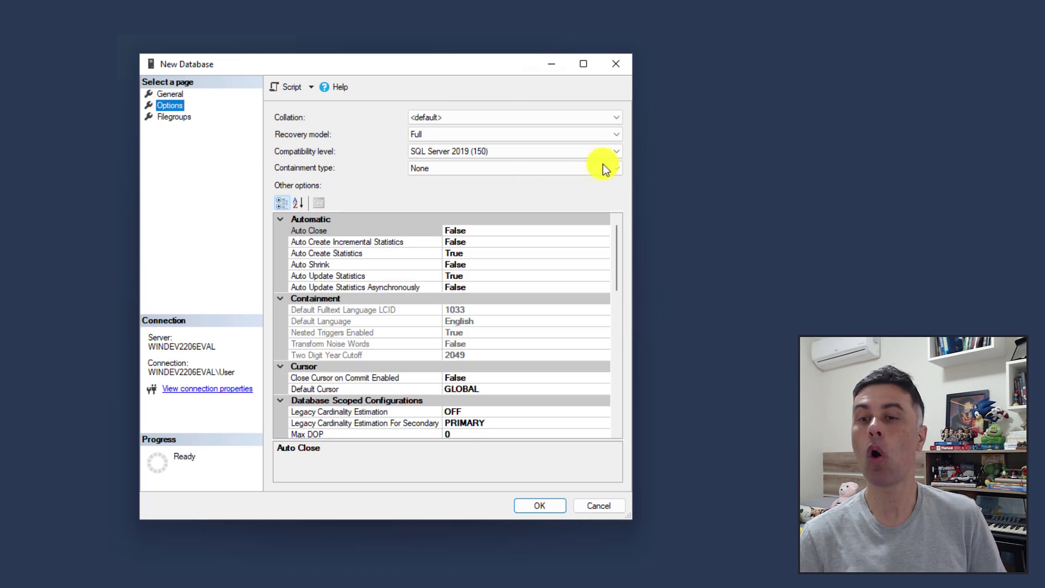
click(615, 157)
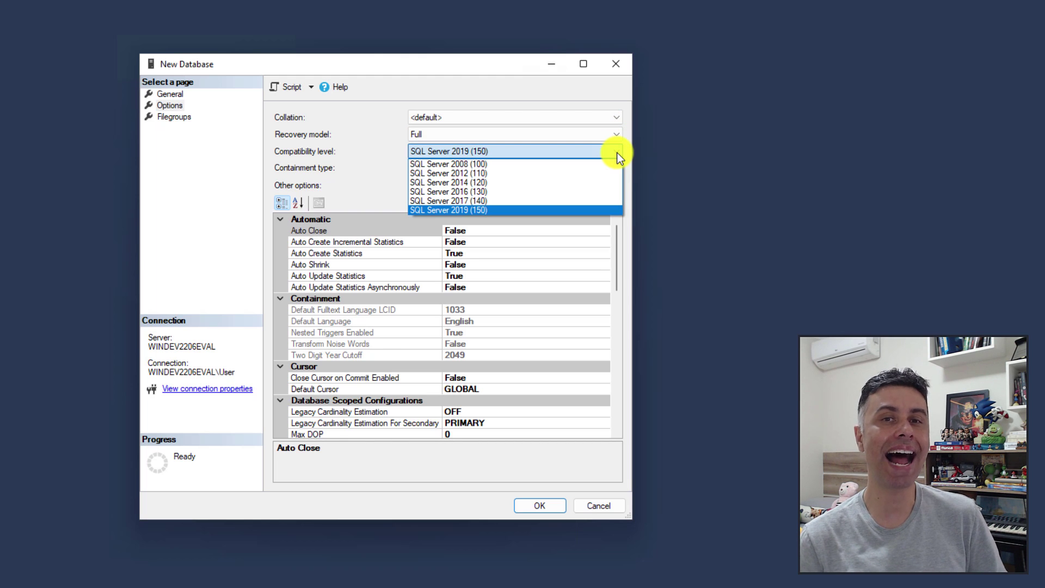
click(618, 157)
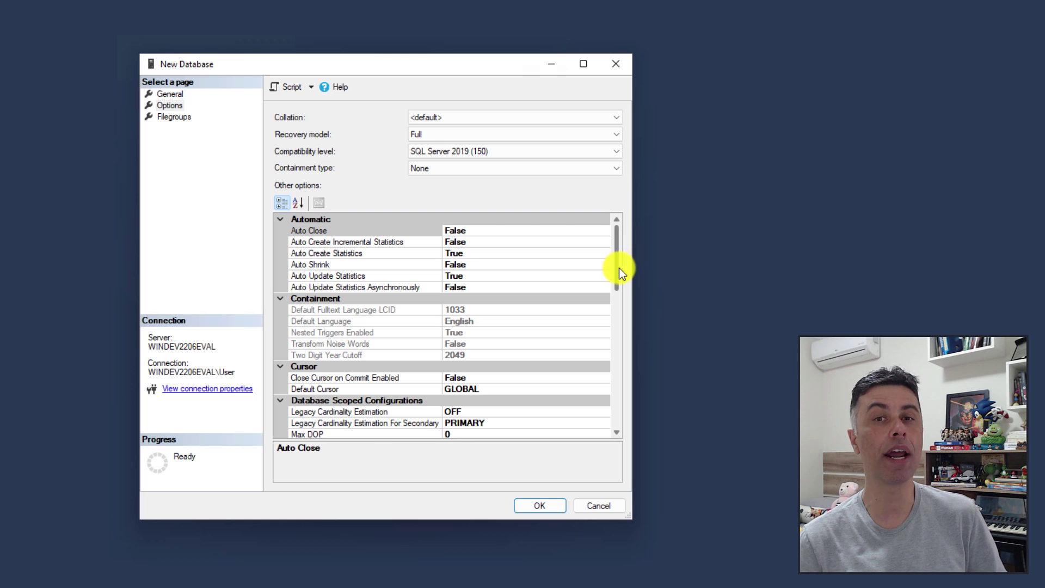
click(619, 117)
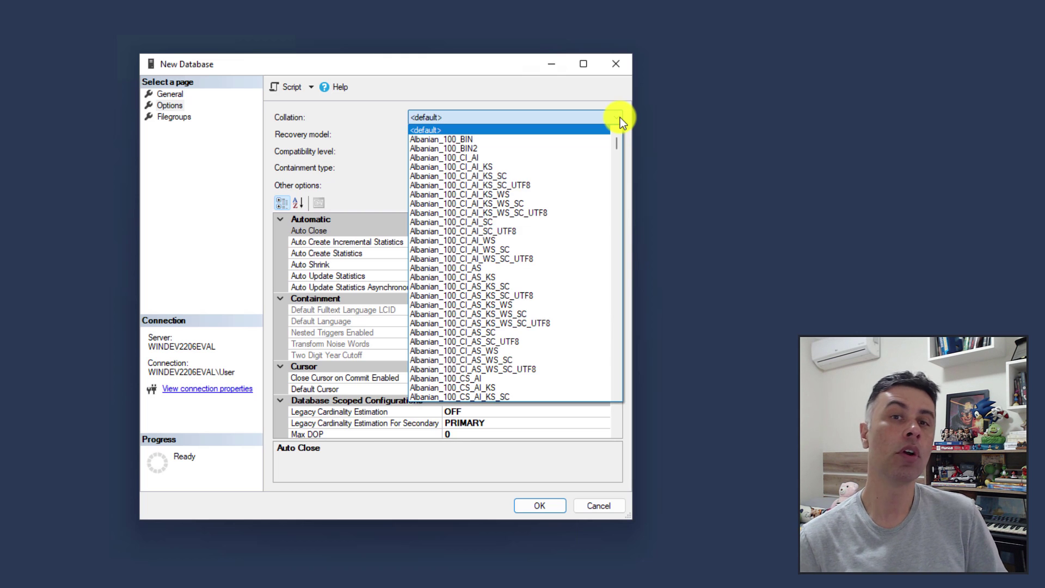
click(619, 117)
drag(616, 269, 617, 223)
click(539, 505)
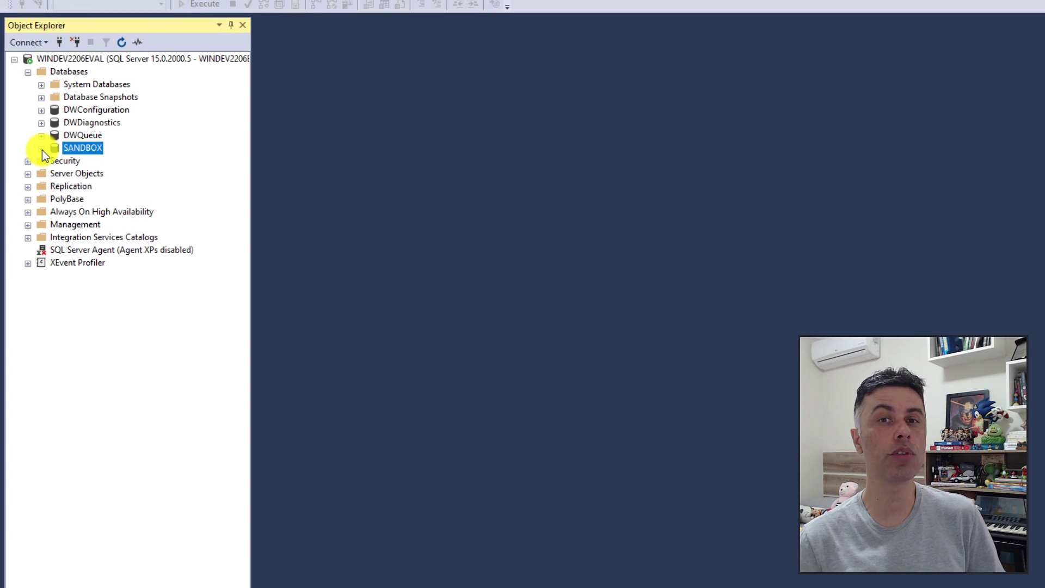
click(38, 240)
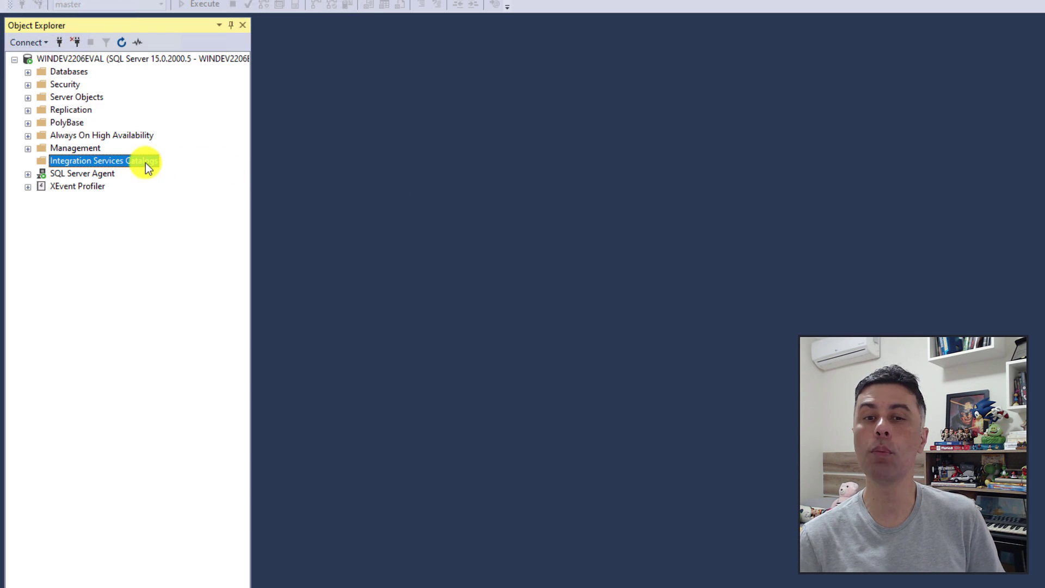
Create the SSISDB catalog with CLR integration enabled and an encryption password entered twice.
right_click(125, 166)
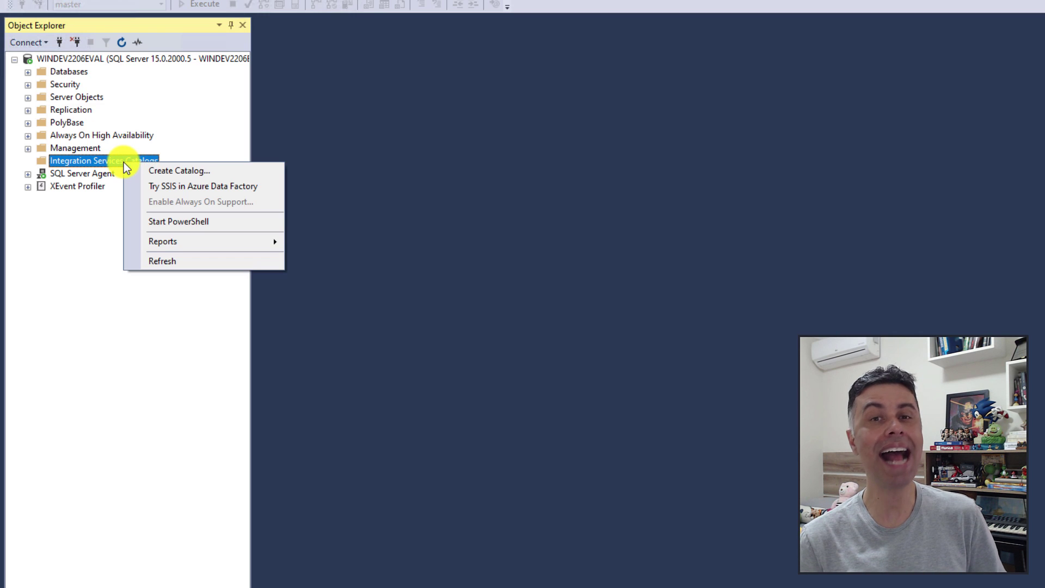
click(225, 172)
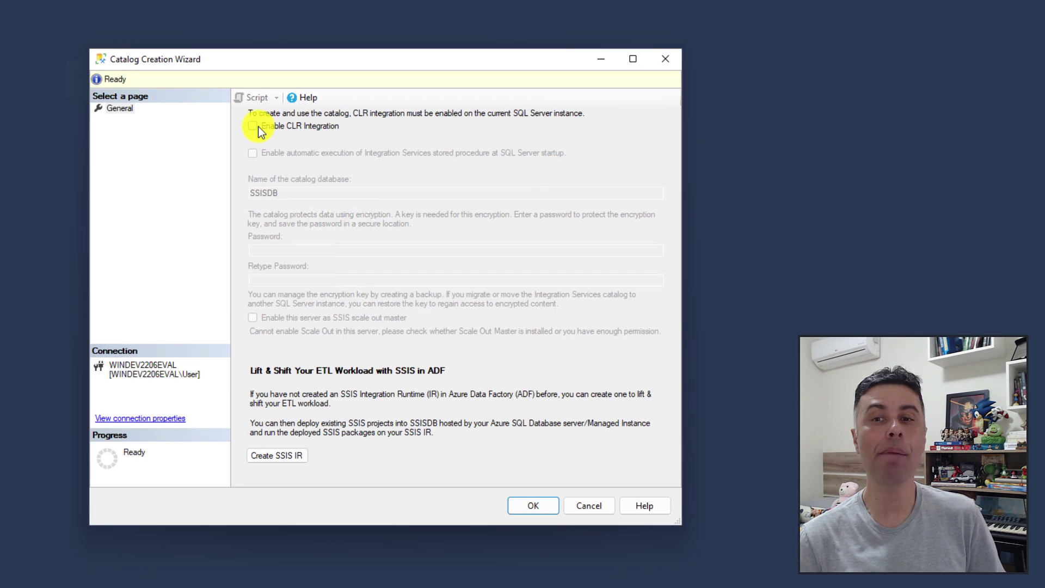
click(258, 127)
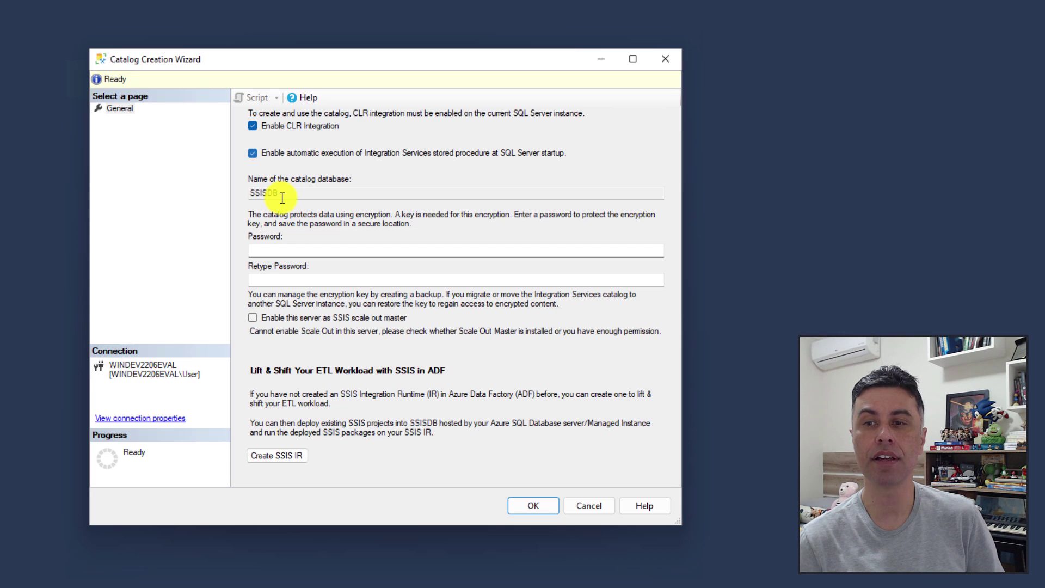
click(274, 250)
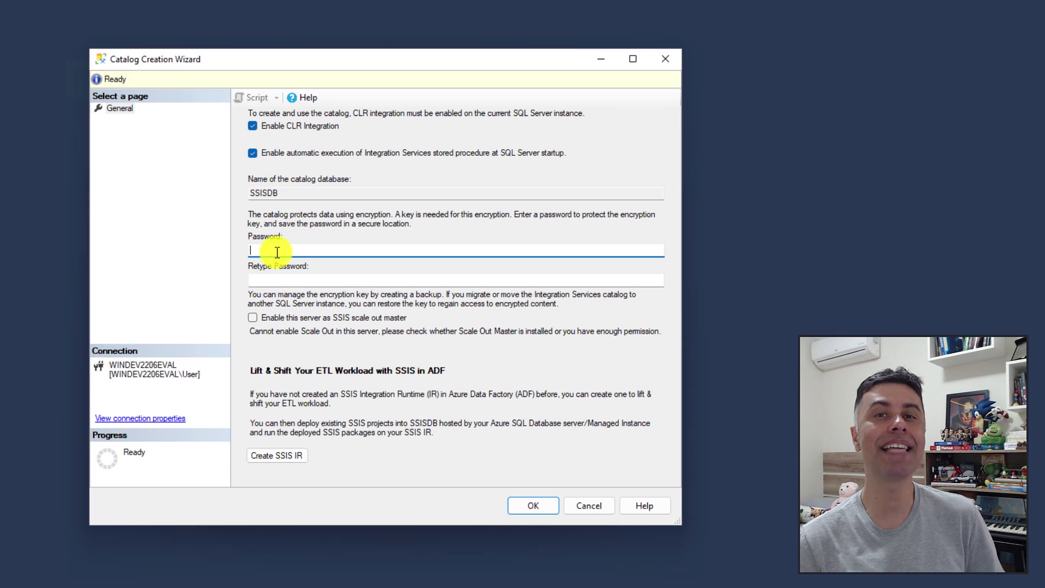
text(********)
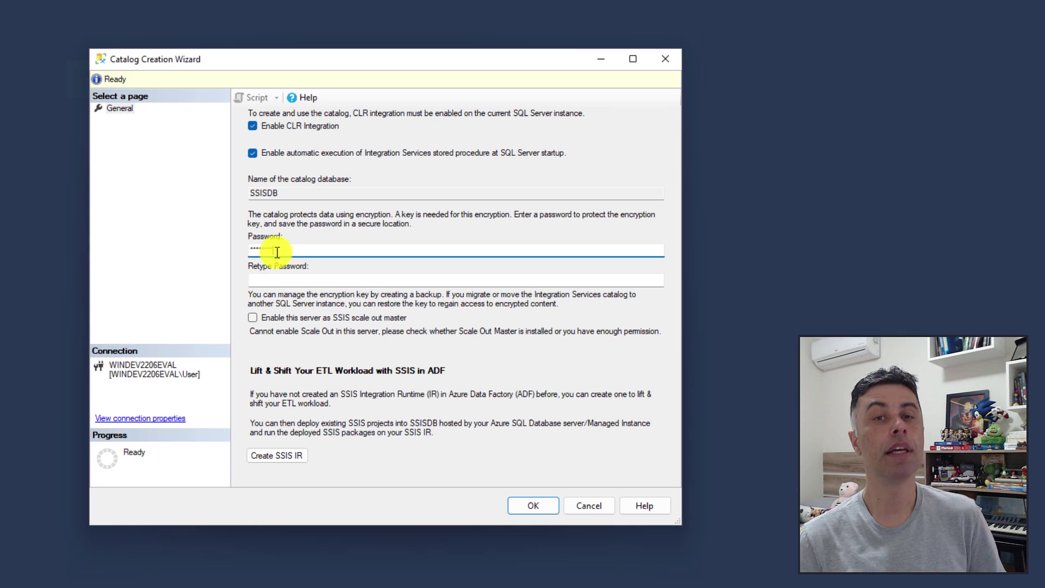
key(Tab)
text(*********)
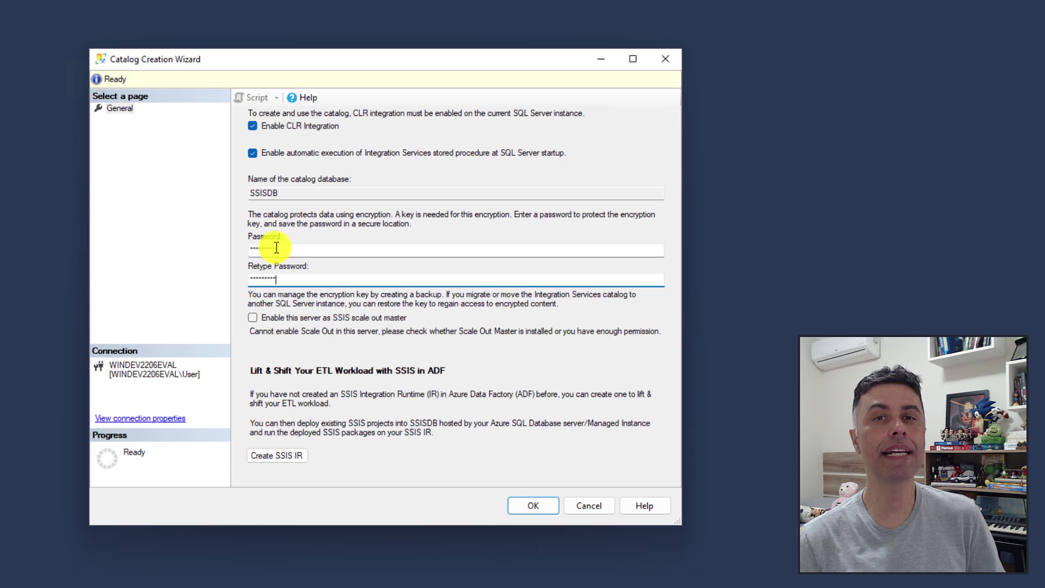
click(527, 507)
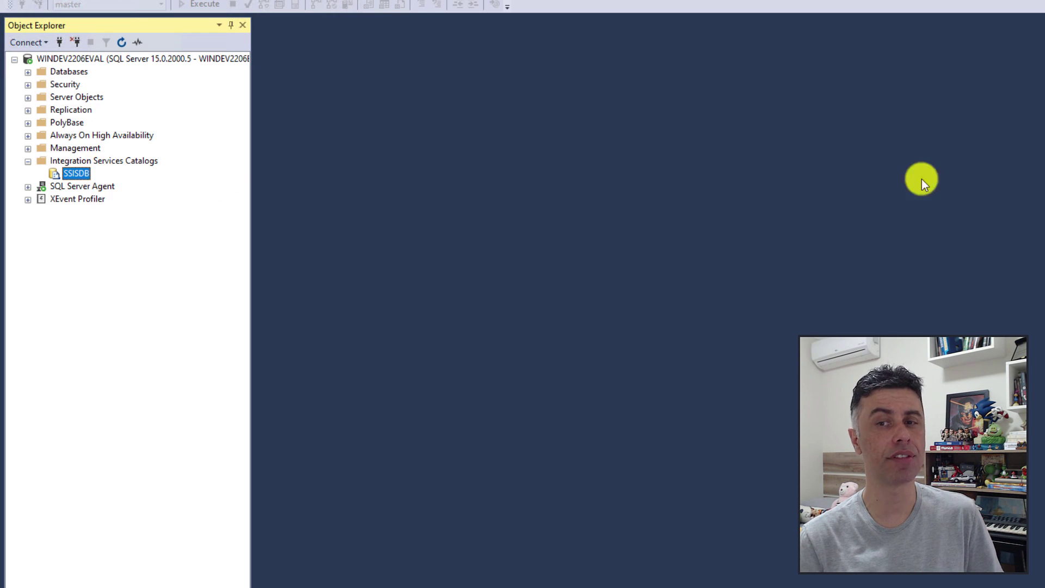
Connect Object Explorer to the local Analysis Services server and browse its Databases folder.
click(43, 45)
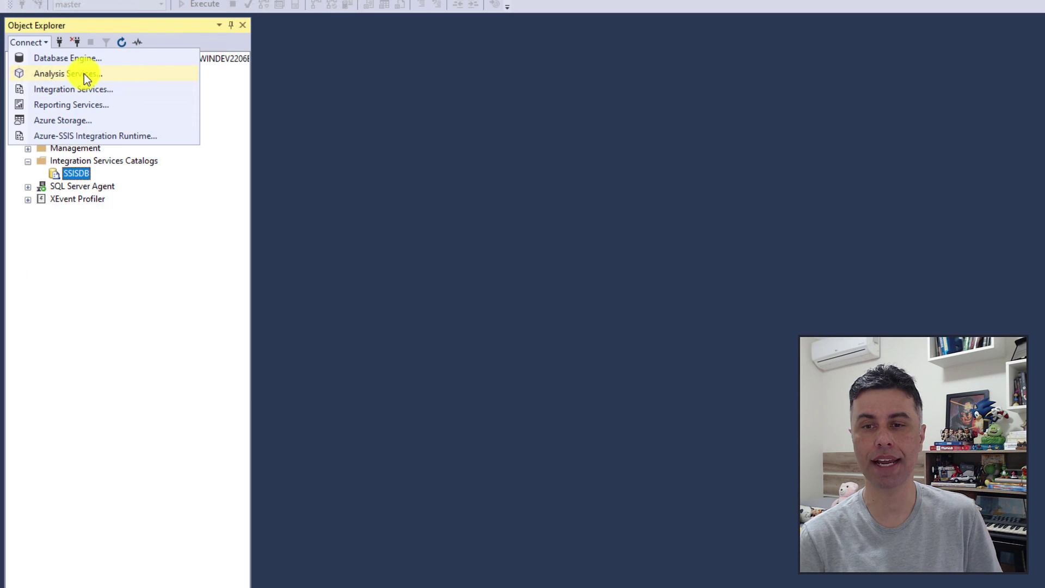
click(84, 73)
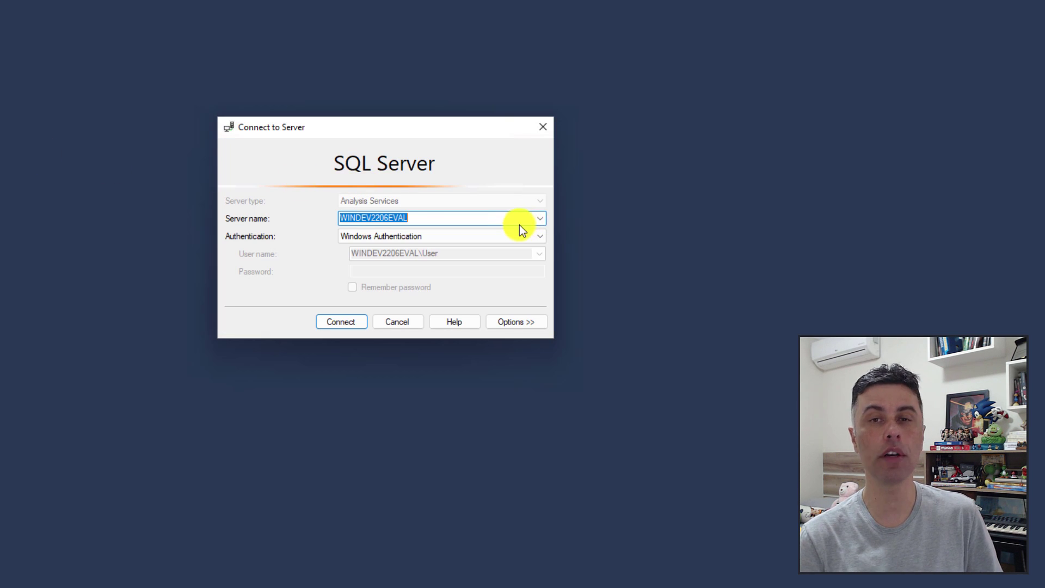
click(339, 321)
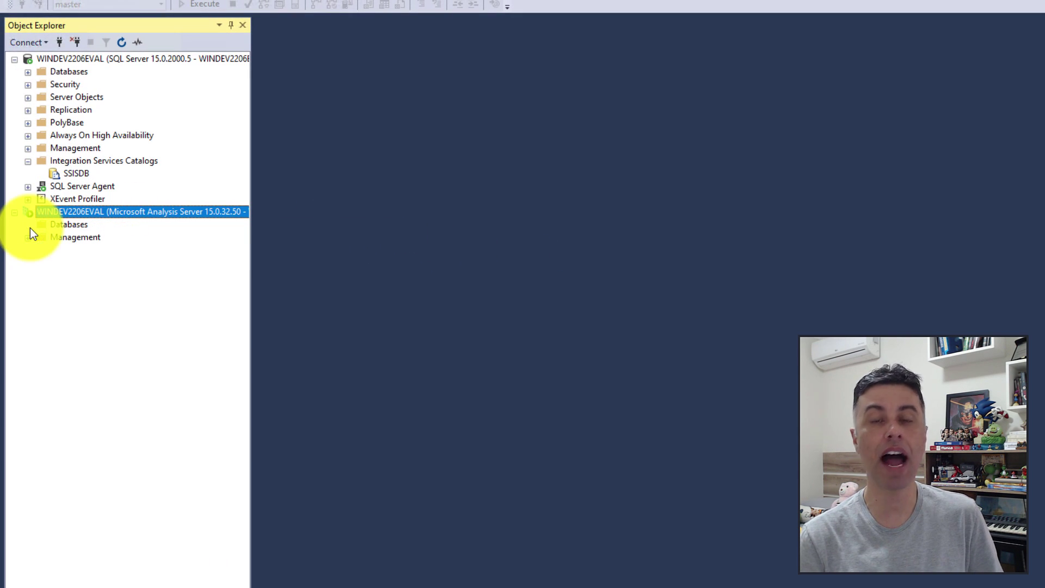
click(69, 225)
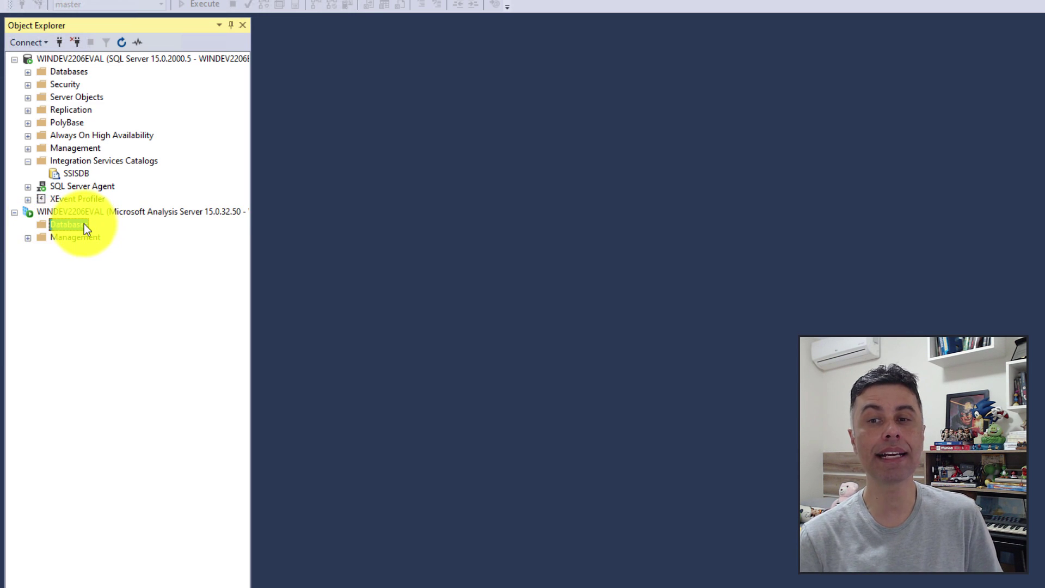
click(83, 212)
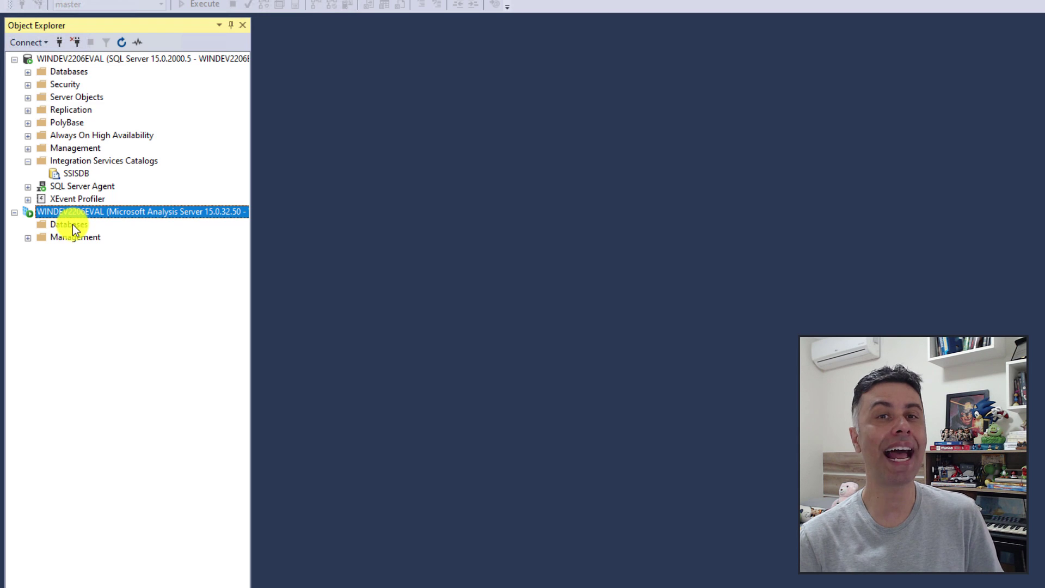
click(73, 224)
click(92, 211)
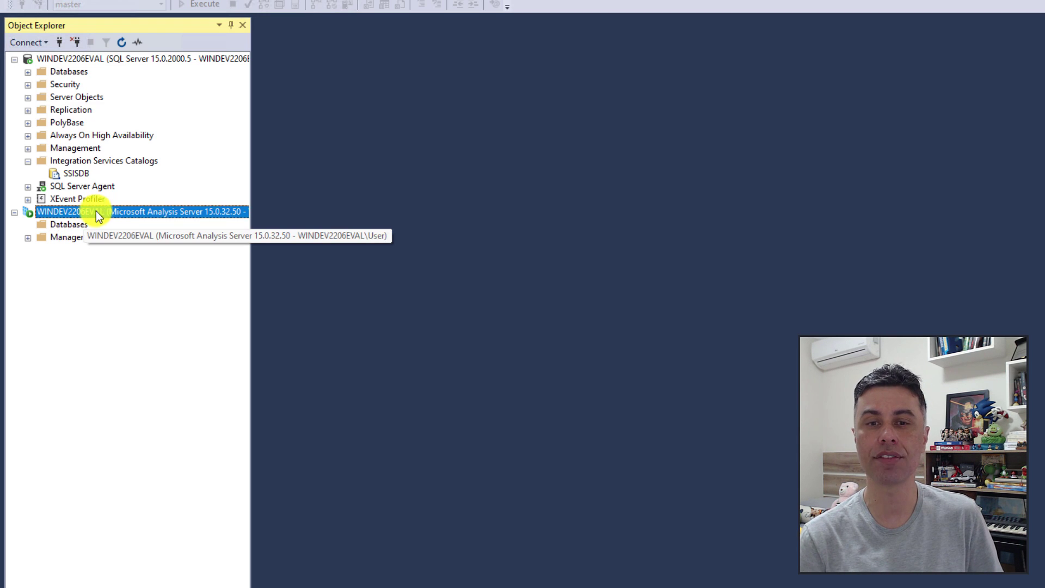
Review the Analysis Services server's Security administrators in Properties, then cancel without changes.
right_click(95, 215)
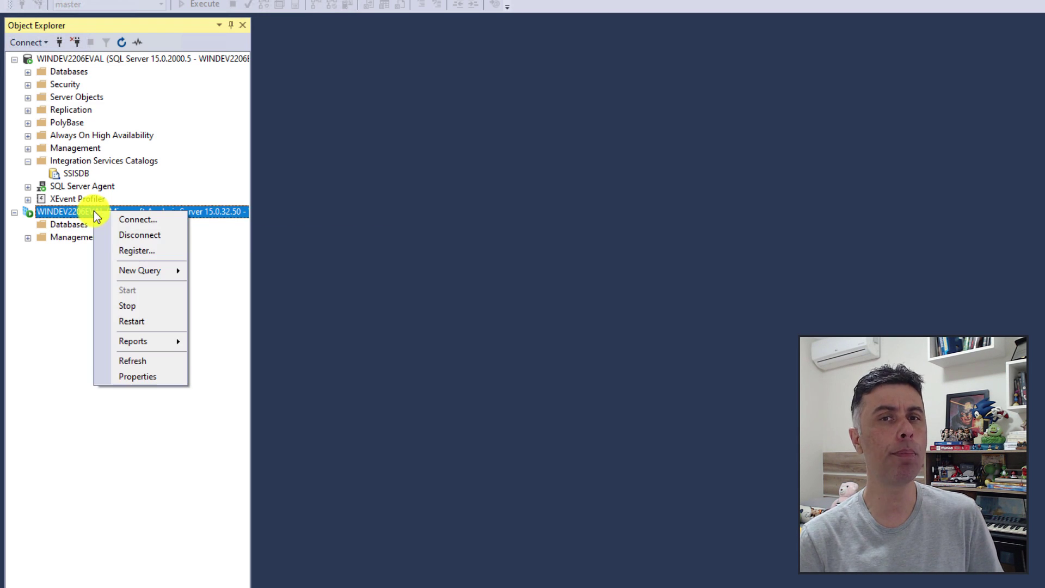
click(136, 377)
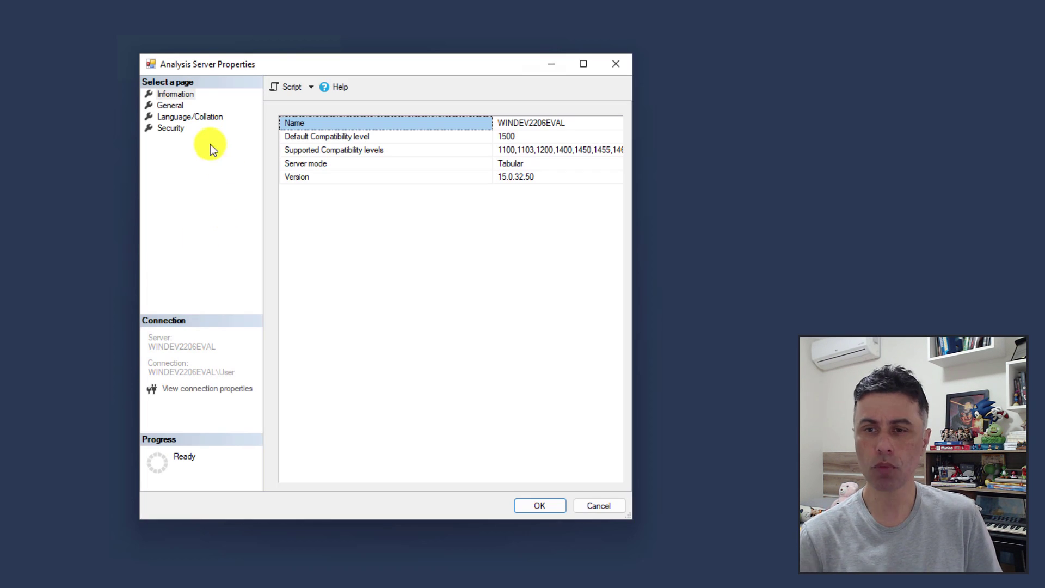
click(174, 131)
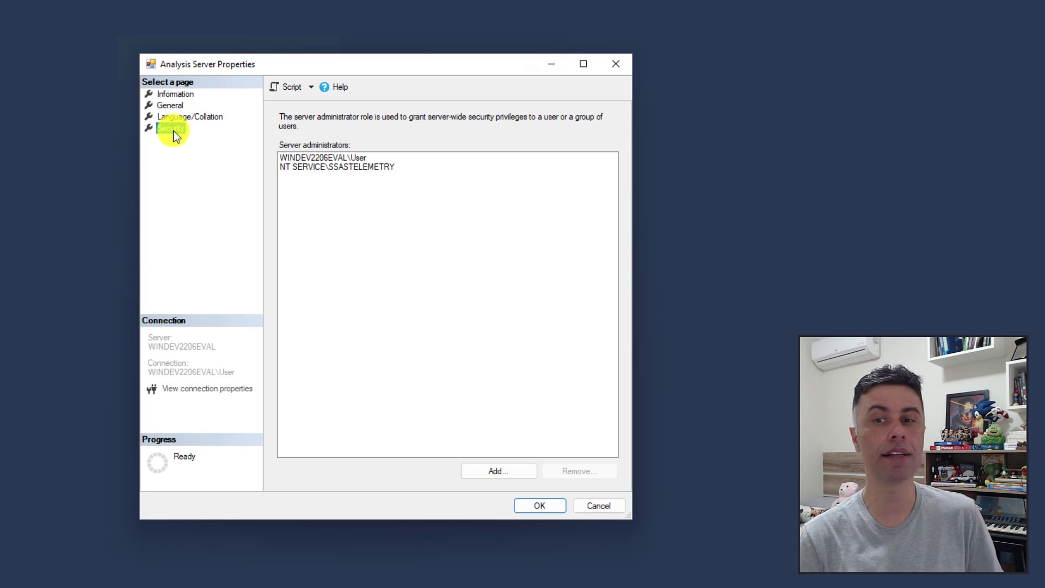
click(353, 158)
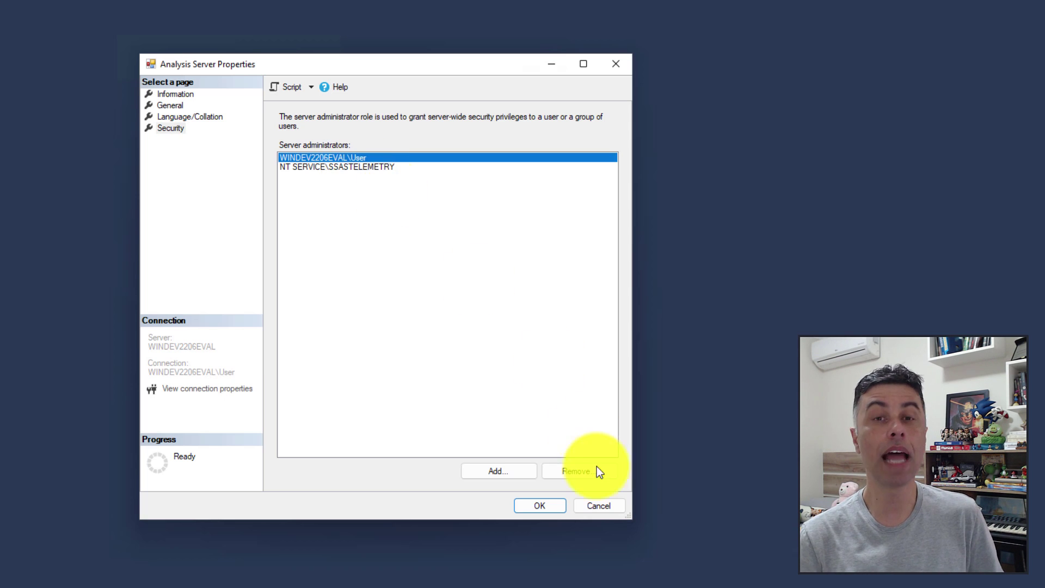
click(599, 505)
click(93, 224)
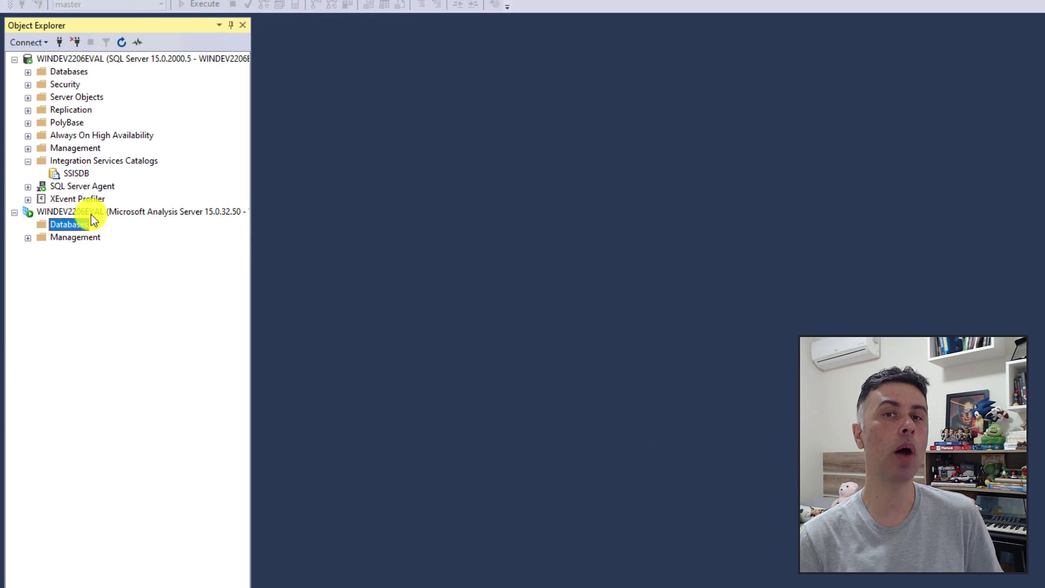
click(91, 213)
click(79, 223)
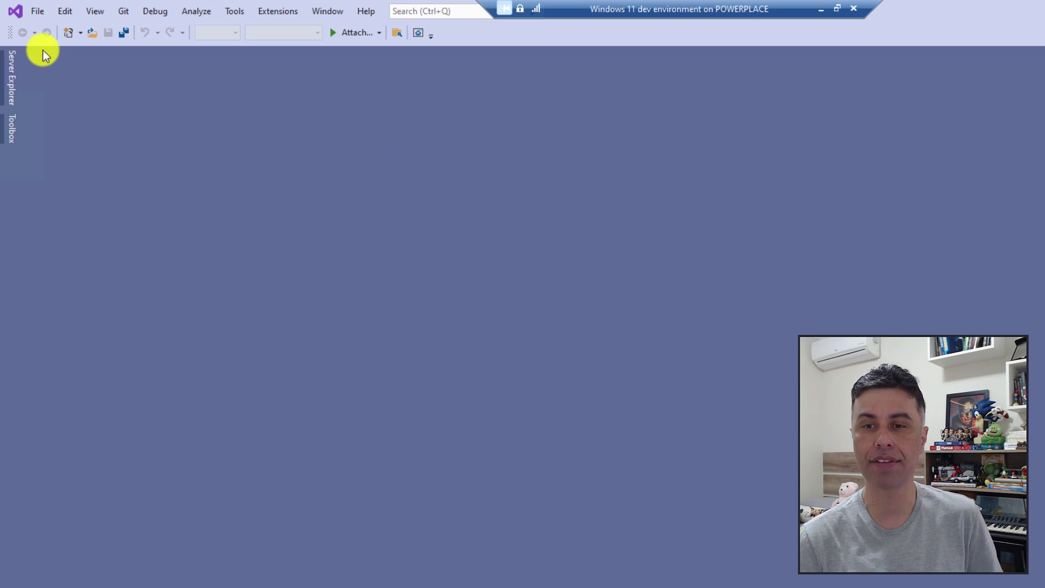
Create a new Analysis Services Tabular Project named ANALYSIS from the New Project dialog.
click(38, 14)
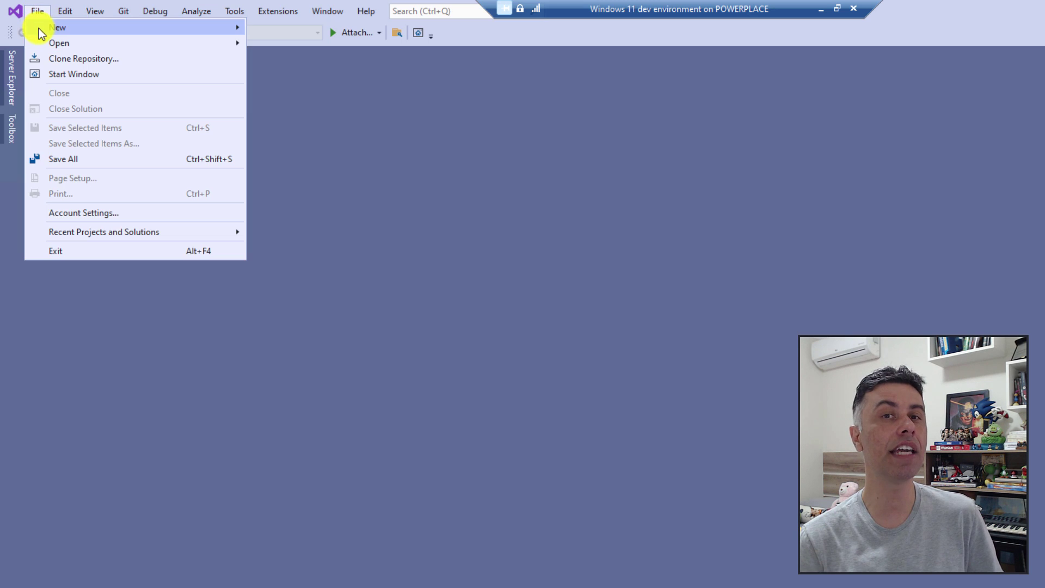
mouse_move(94, 25)
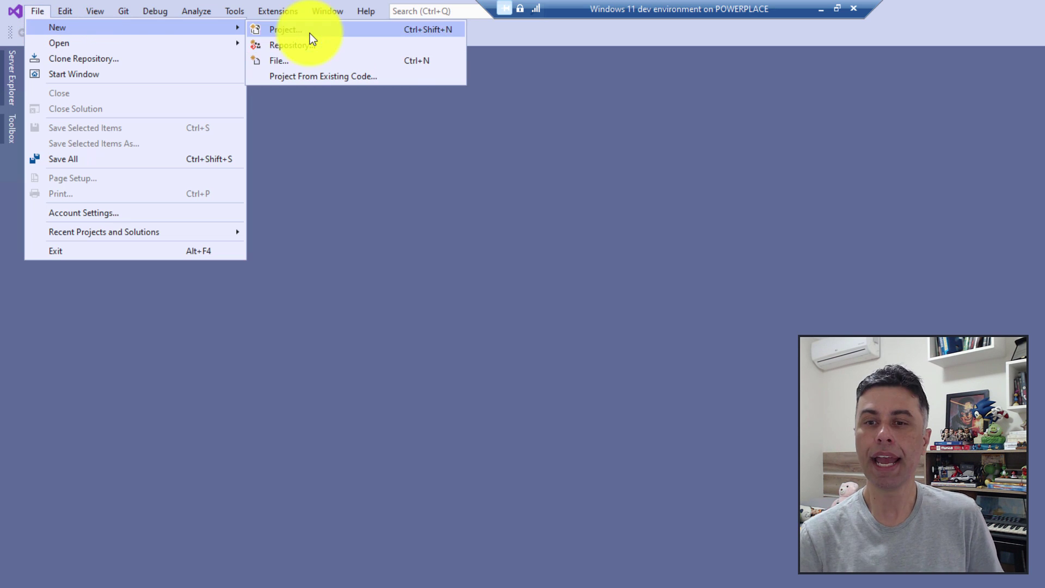
click(308, 31)
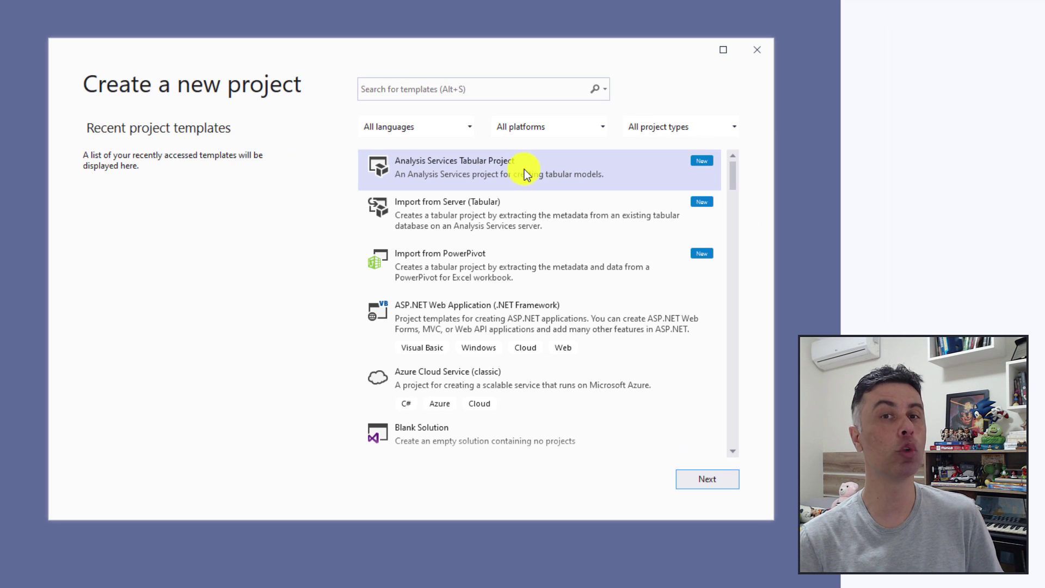
click(688, 480)
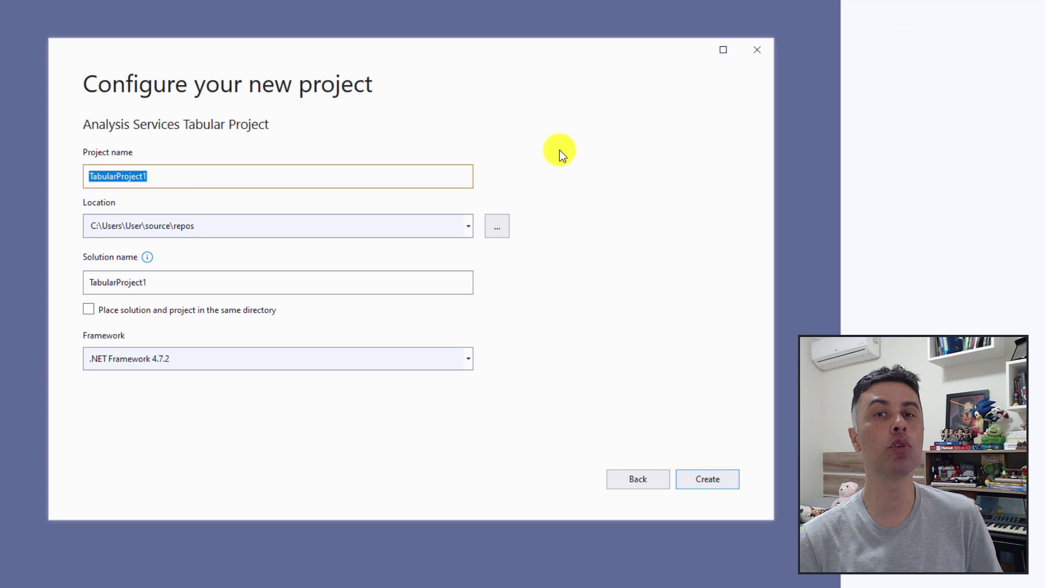
click(707, 486)
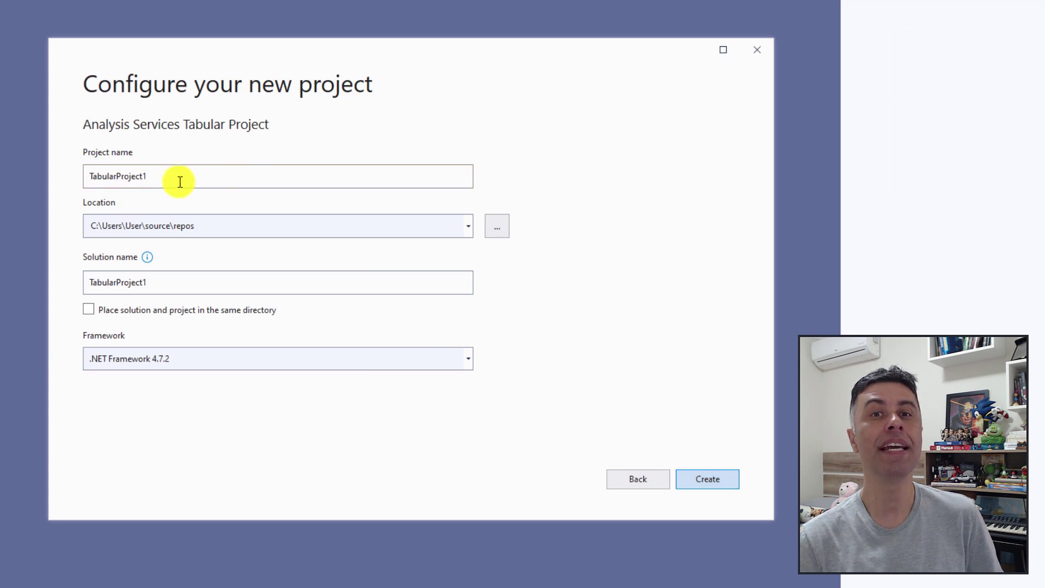
double_click(283, 174)
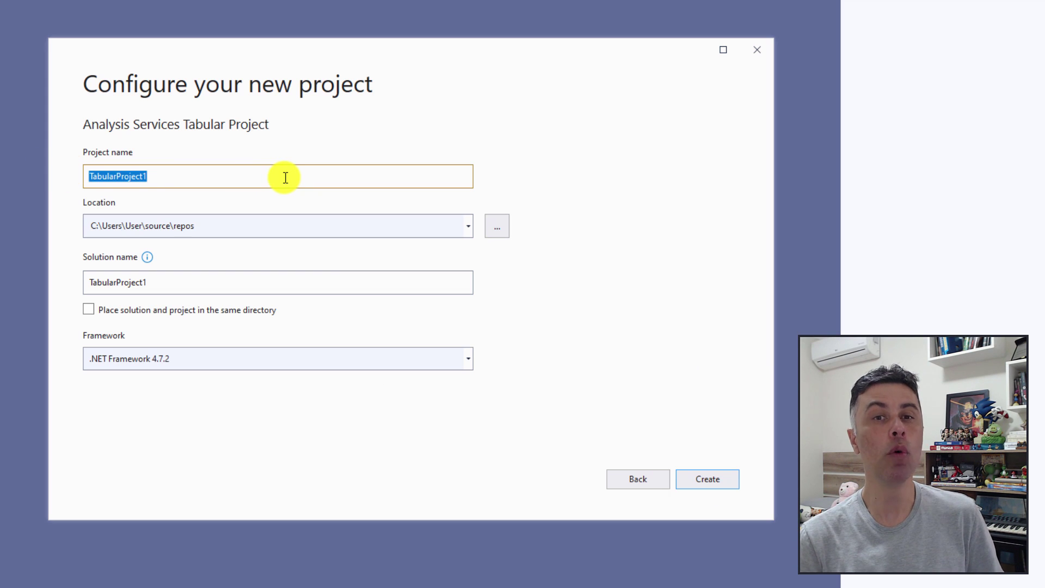
text(ANALYSIS)
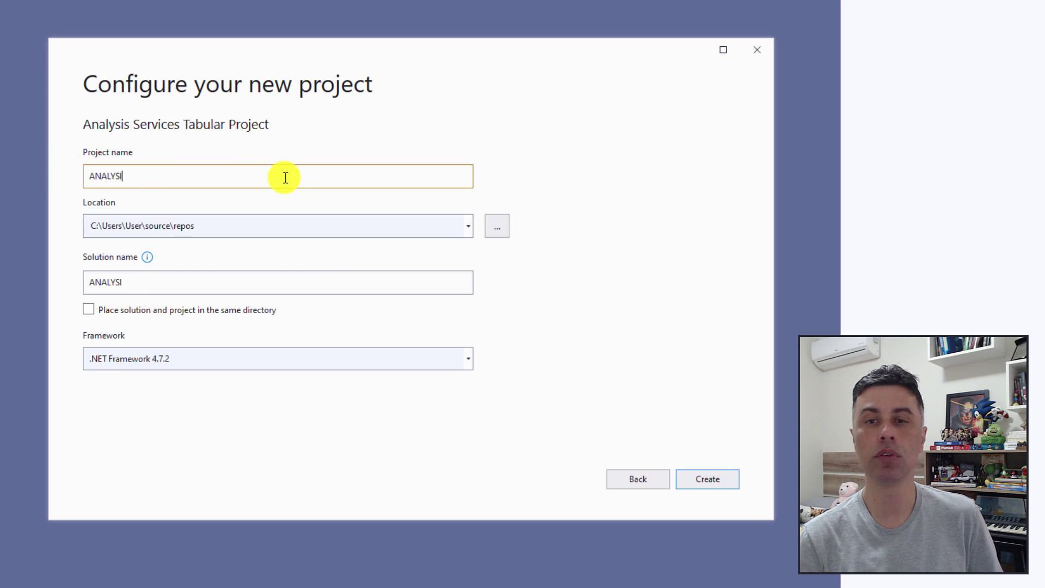
click(702, 480)
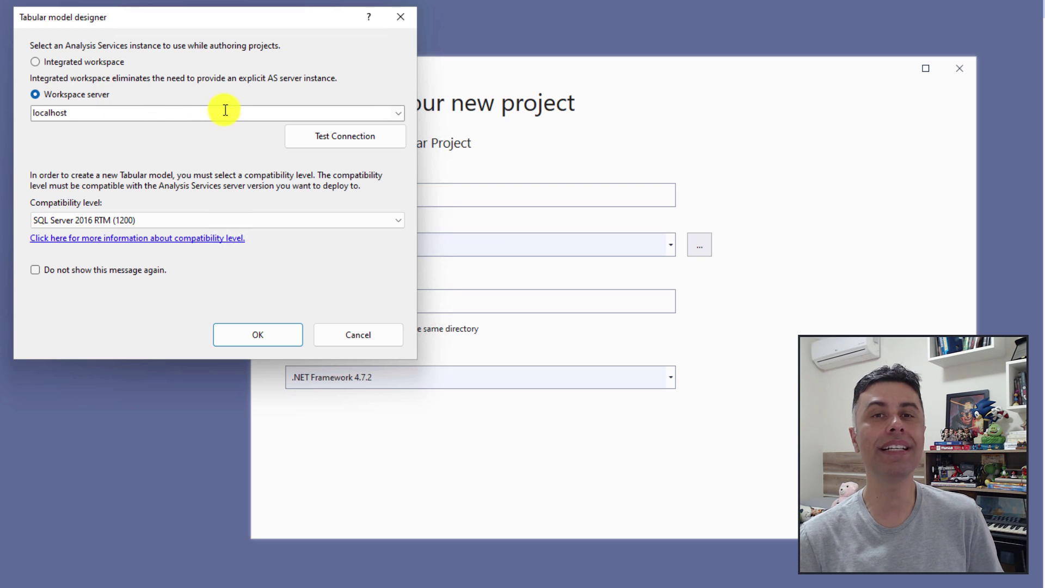
Test the localhost workspace connection and set compatibility to SQL Server 2019 / Azure Analysis Services (1500).
click(398, 113)
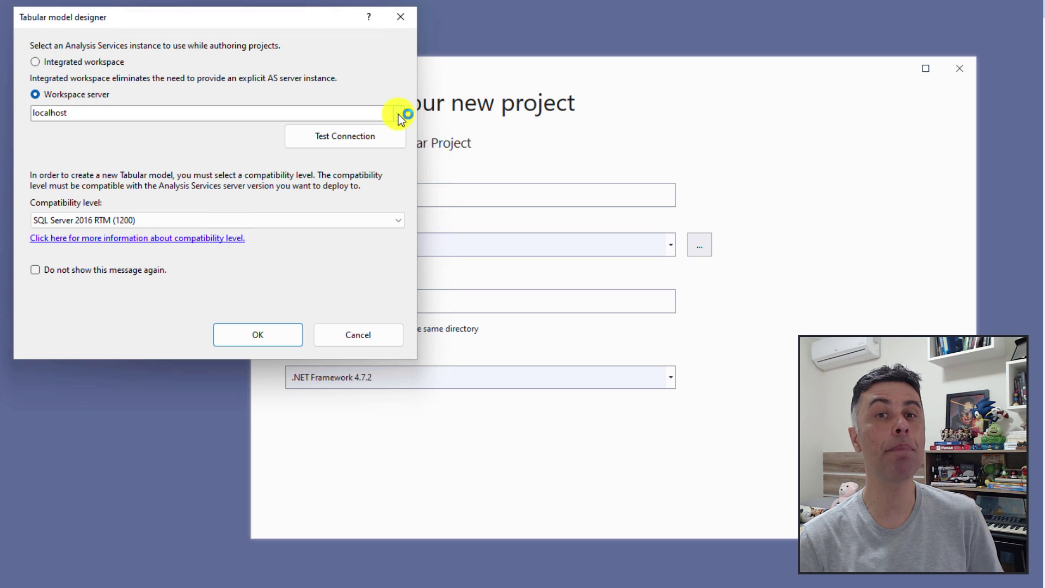
click(322, 141)
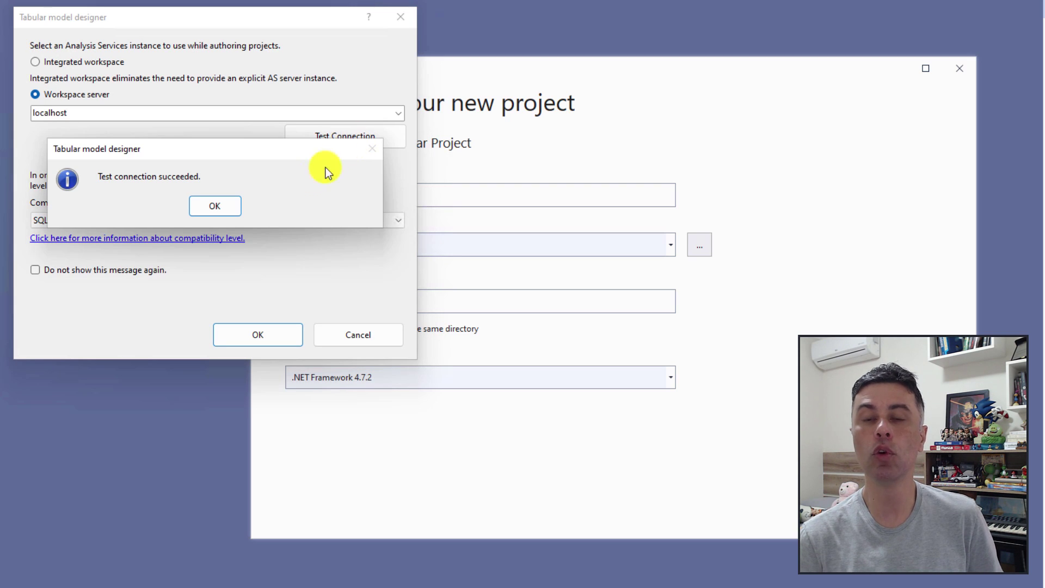
click(224, 206)
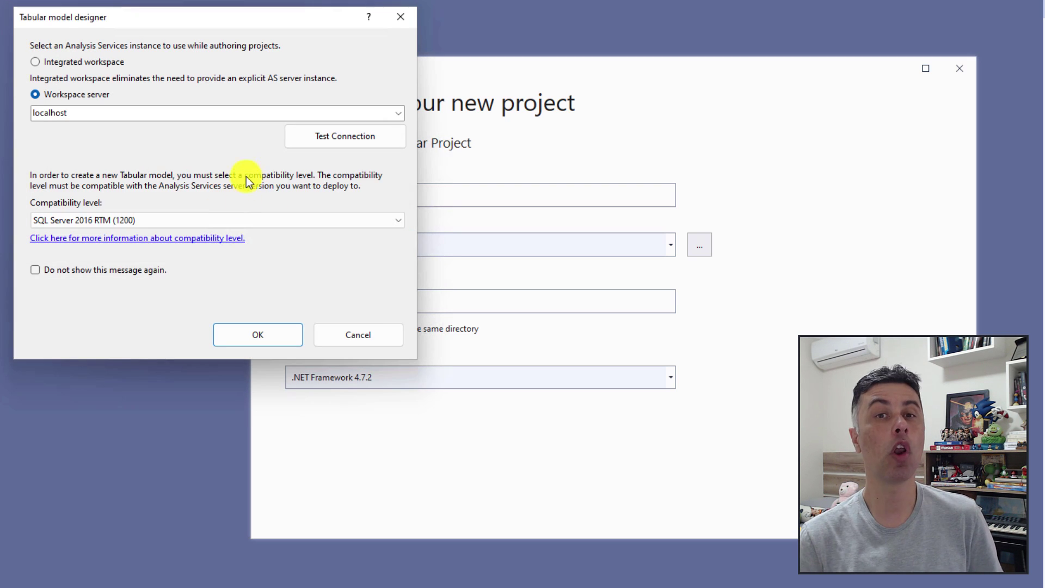
click(399, 220)
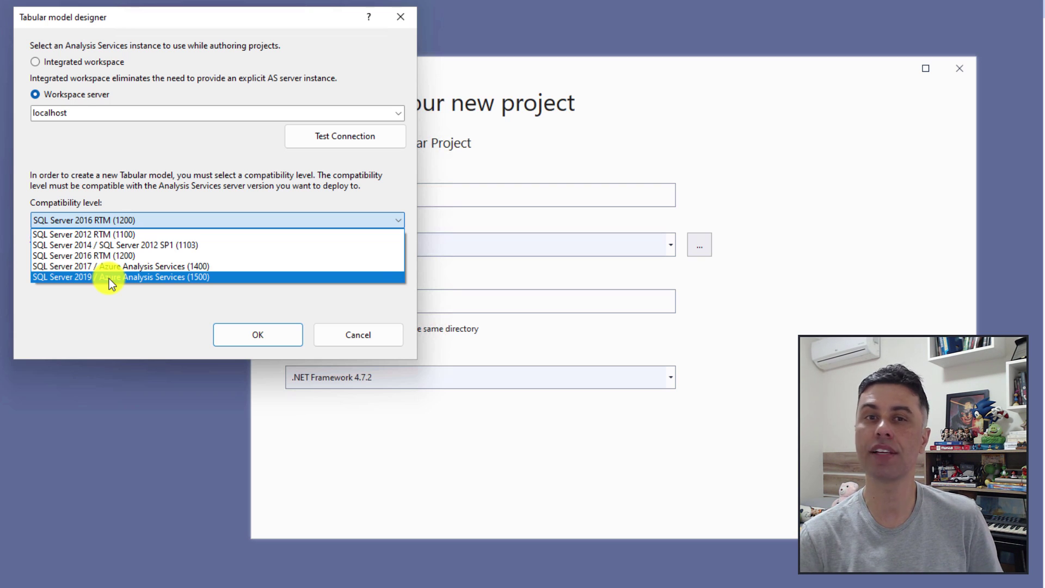
click(109, 279)
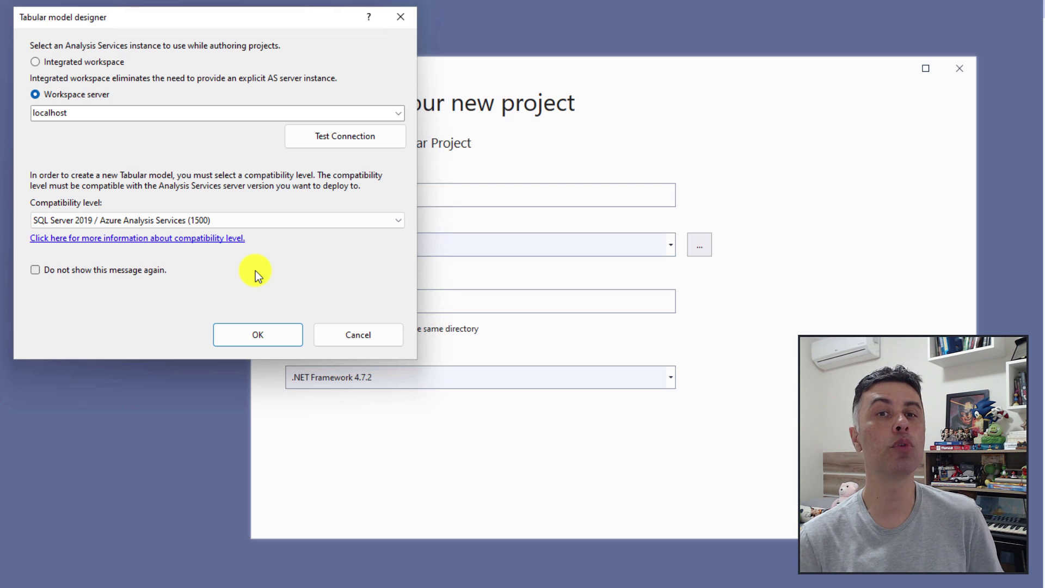
click(257, 334)
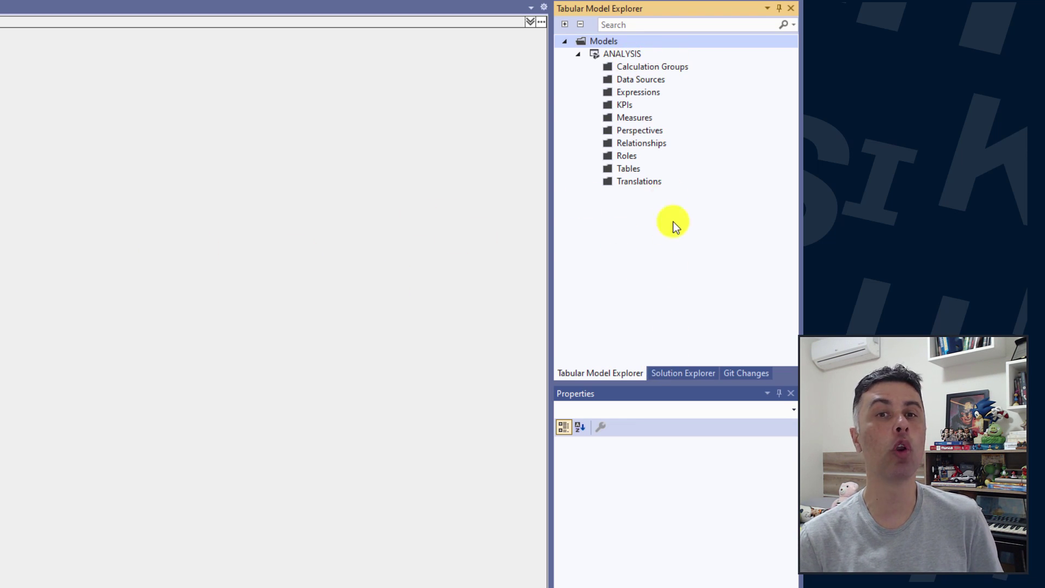
Review Model.bim's build action in Solution Explorer, then open the ANALYSIS project's Property Pages.
click(673, 374)
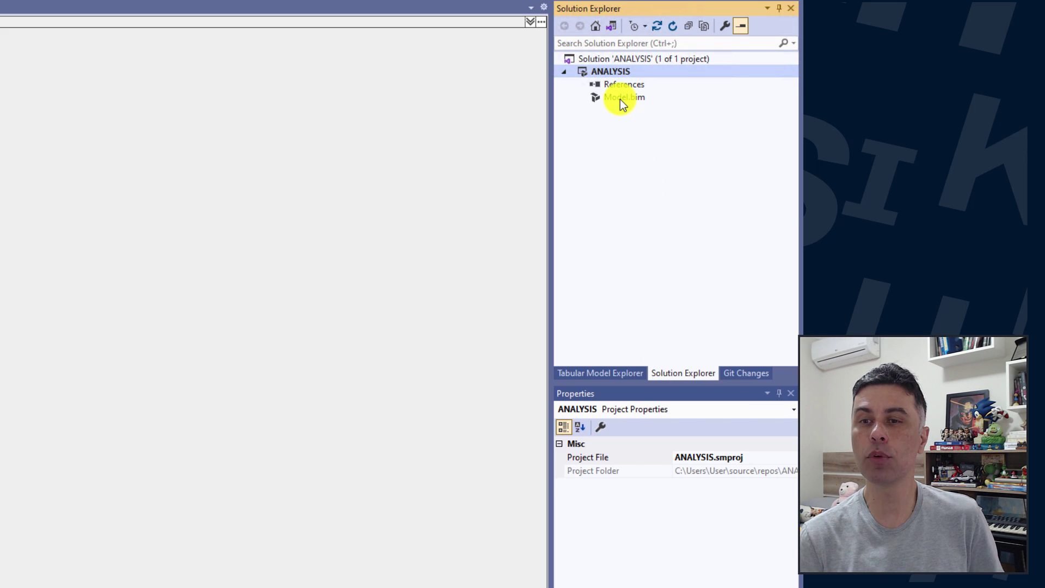
click(620, 99)
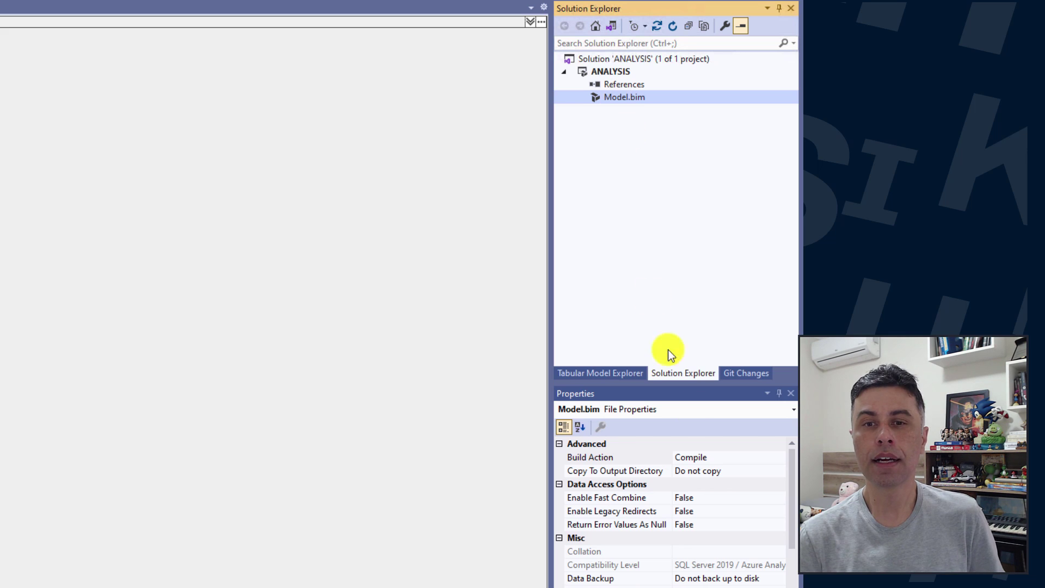
click(780, 488)
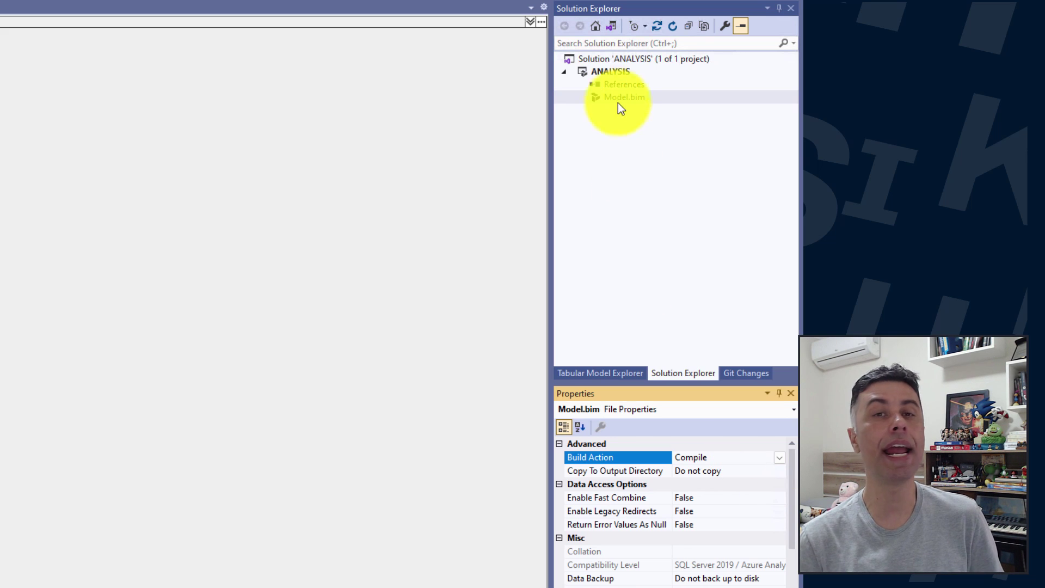
right_click(613, 77)
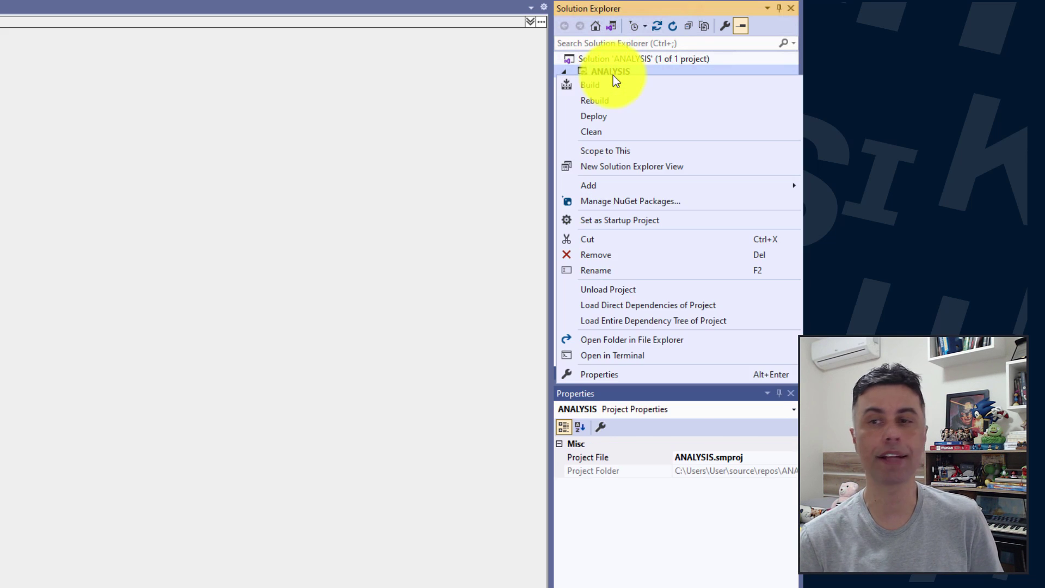
click(608, 372)
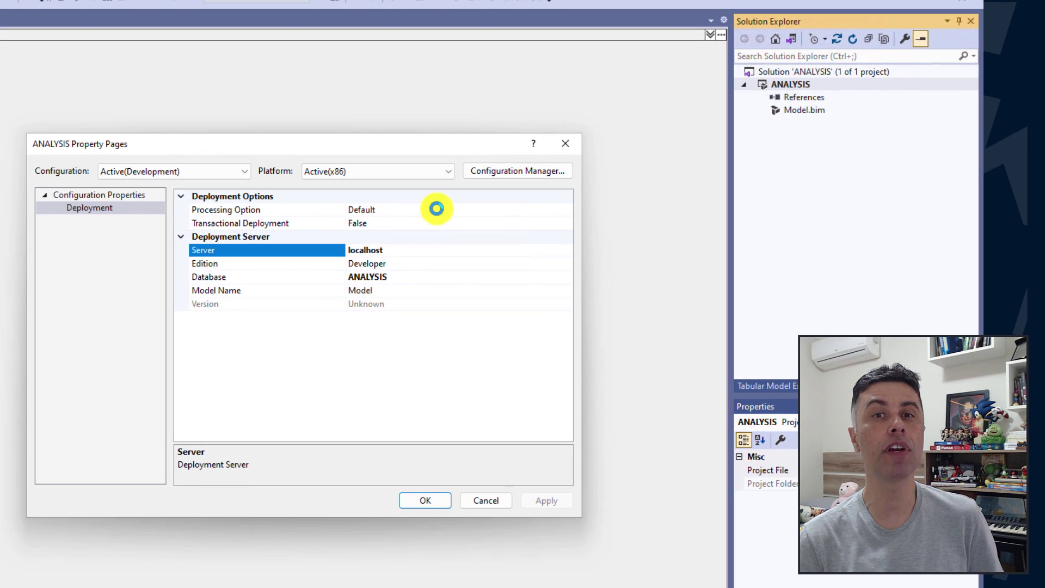
Confirm the deployment database is ANALYSIS, then deploy the ANALYSIS project to localhost successfully.
click(203, 279)
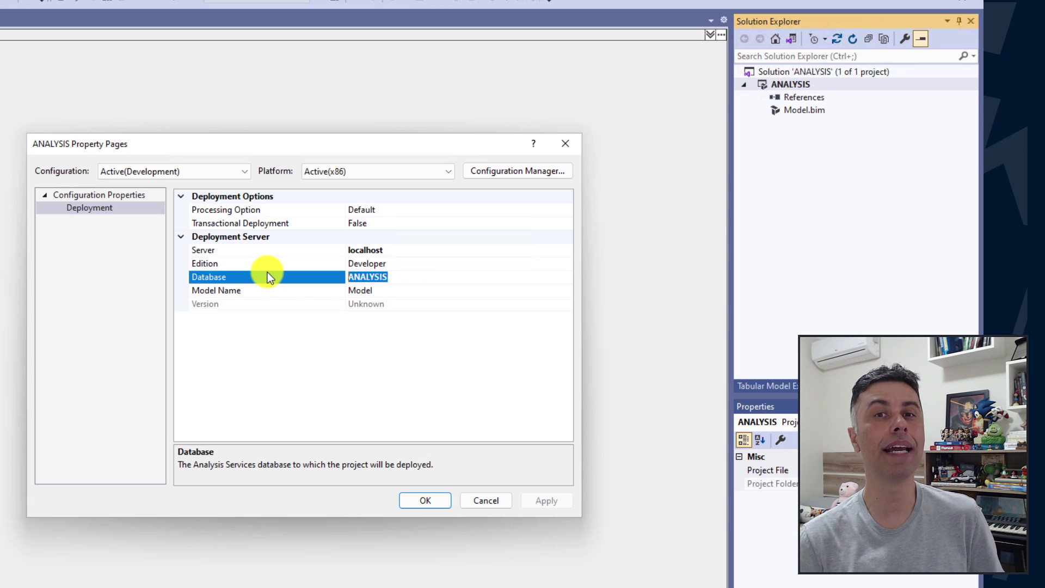
click(465, 500)
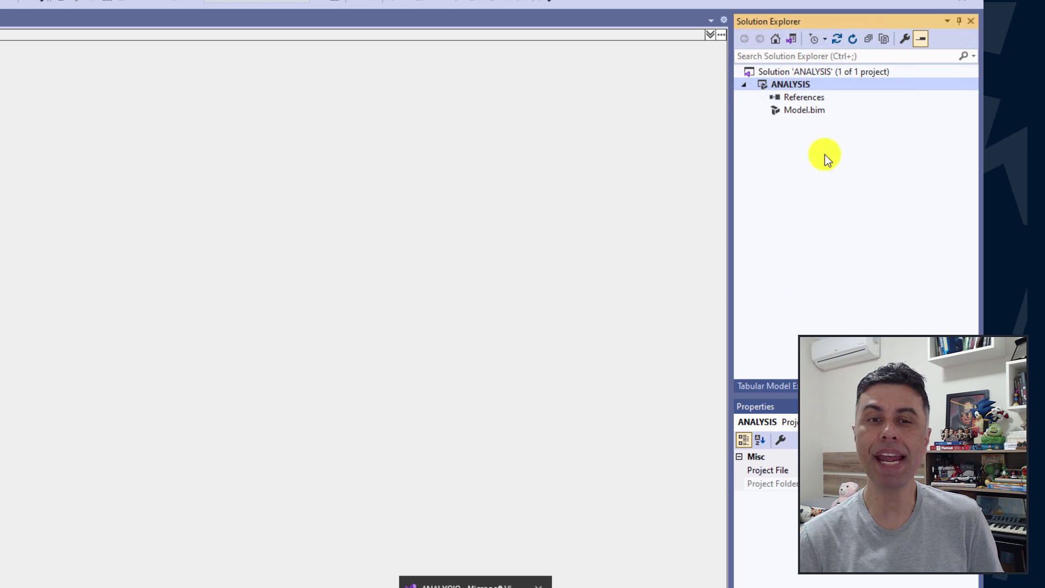
click(816, 110)
right_click(804, 84)
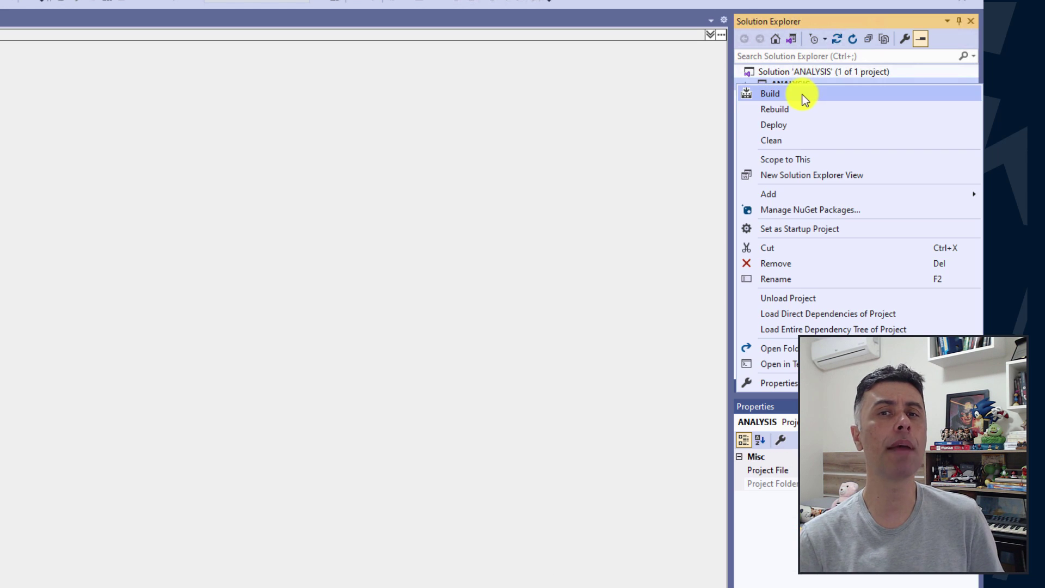
click(797, 132)
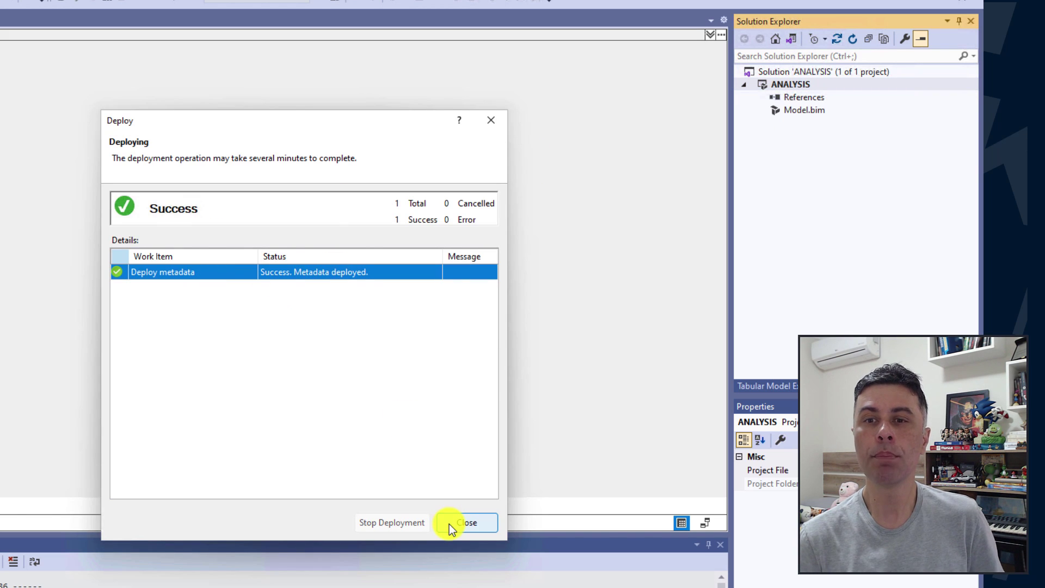
click(450, 523)
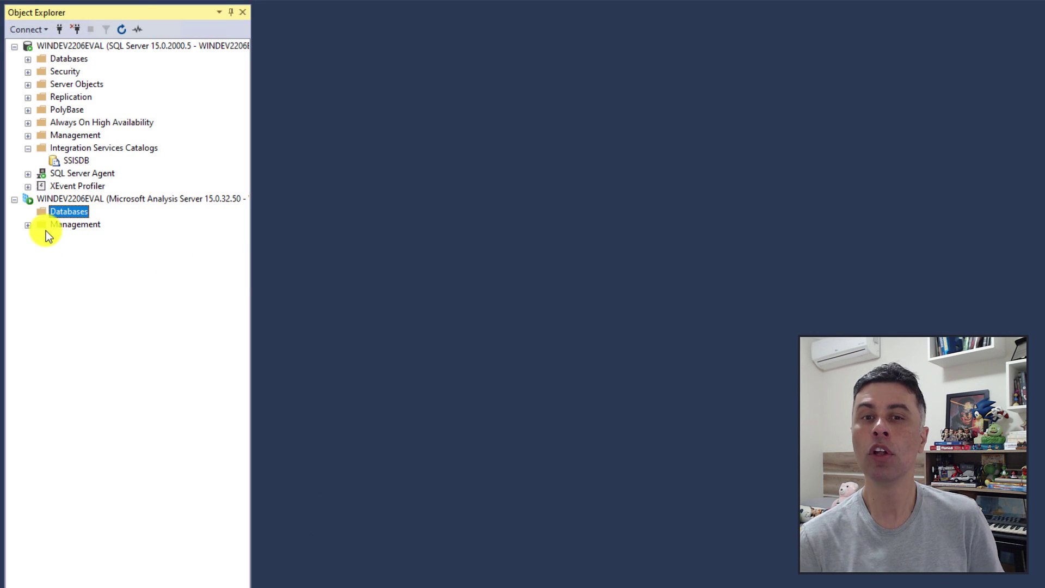
Refresh and expand the Analysis Server Databases, then select the workspace copy and the ANALYSIS database.
right_click(63, 215)
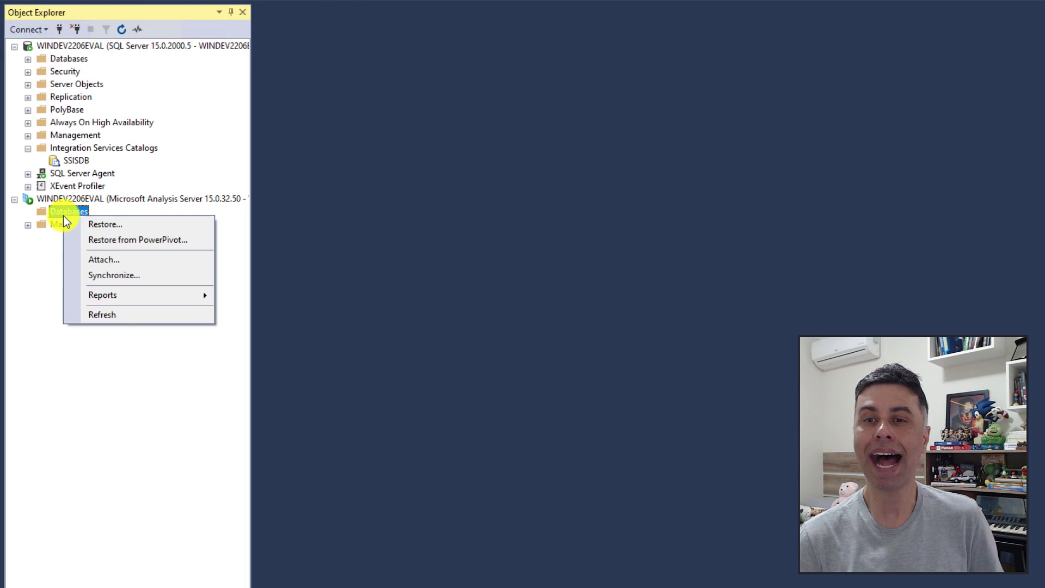
click(119, 323)
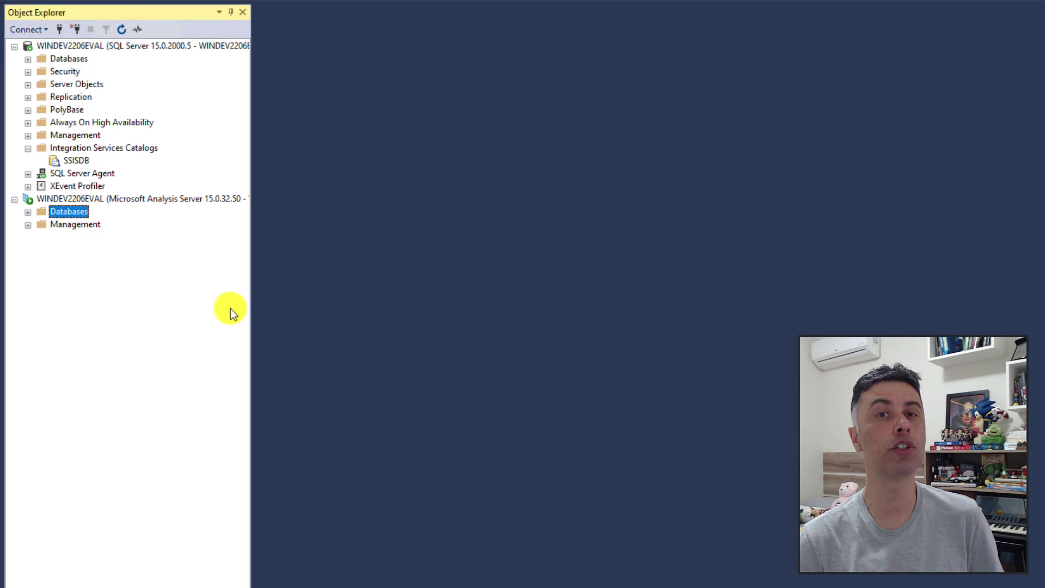
click(28, 213)
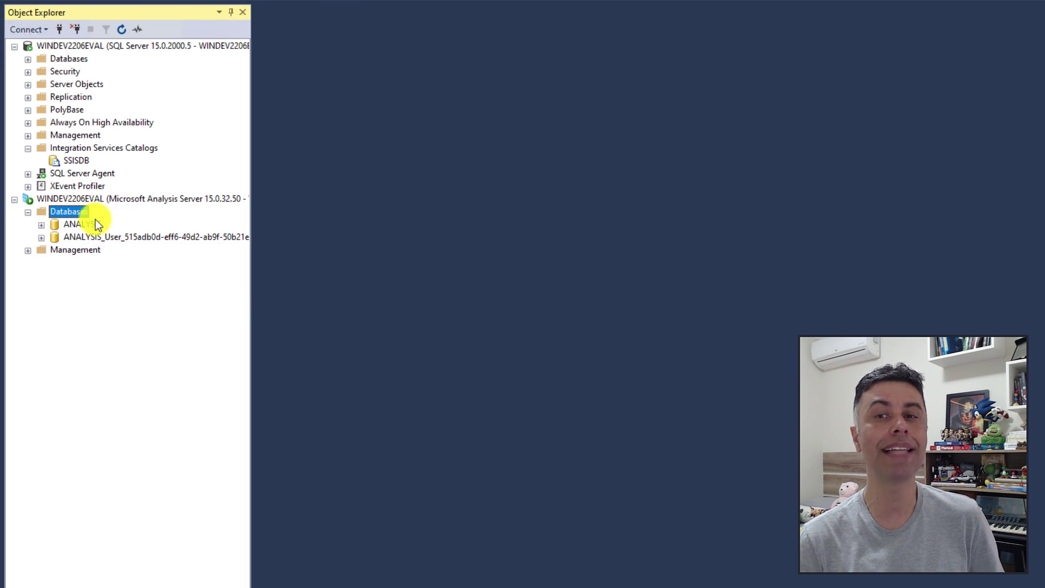
click(174, 237)
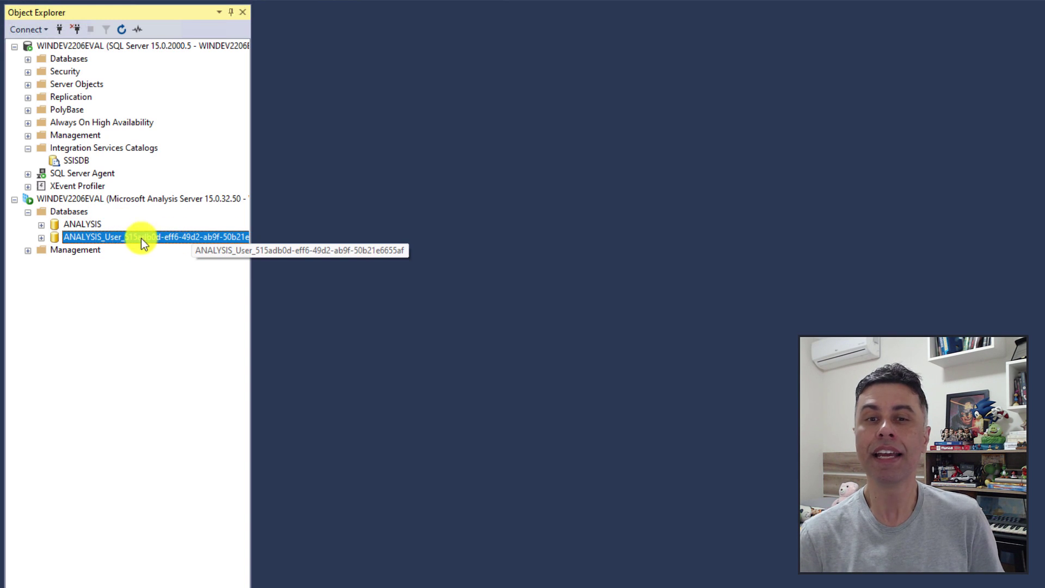
click(80, 225)
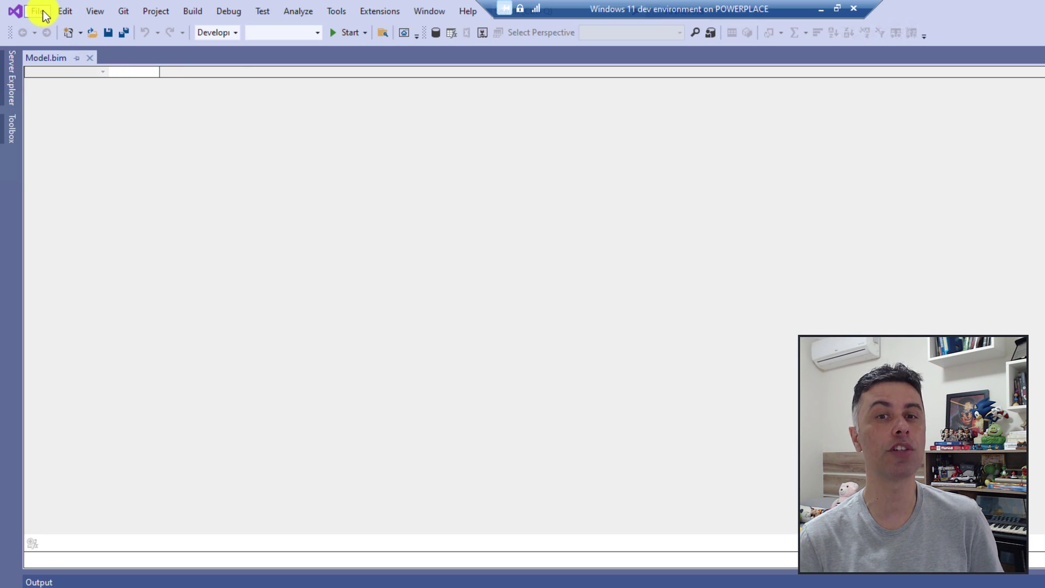
Search project templates for 'integration' and pick Integration Services Project (Azure-Enabled).
click(39, 12)
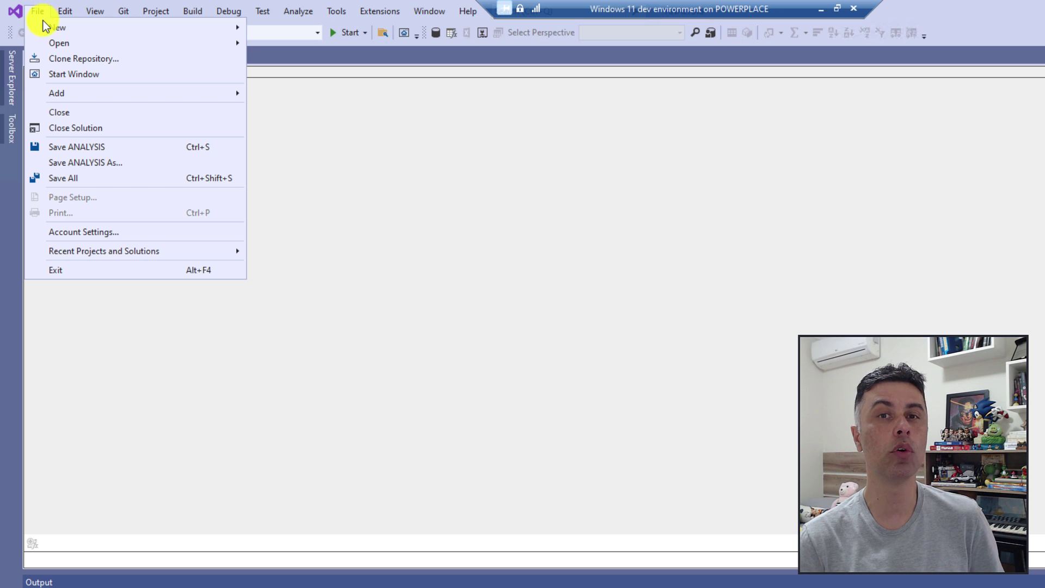
mouse_move(51, 27)
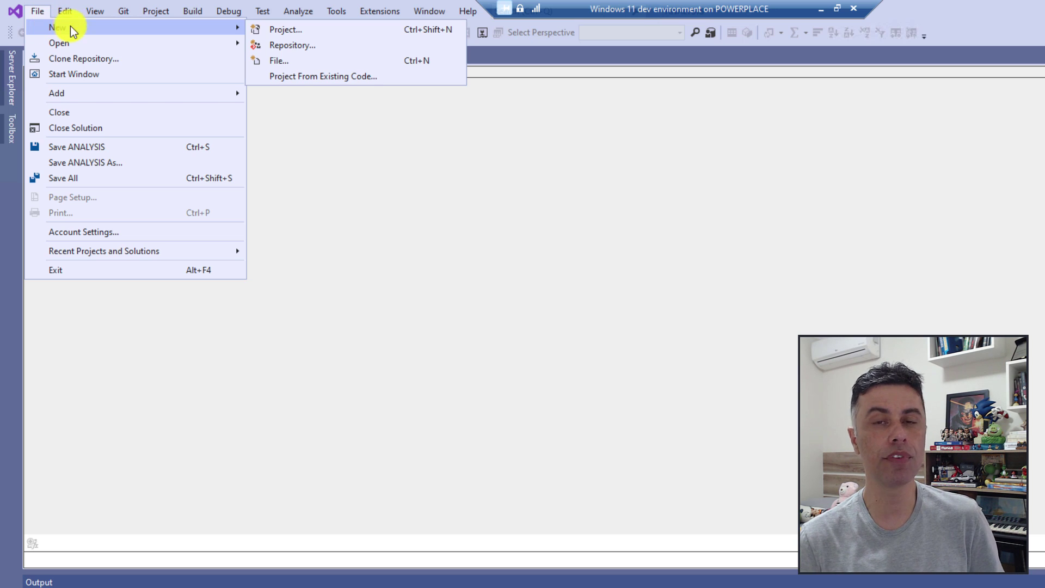
click(314, 32)
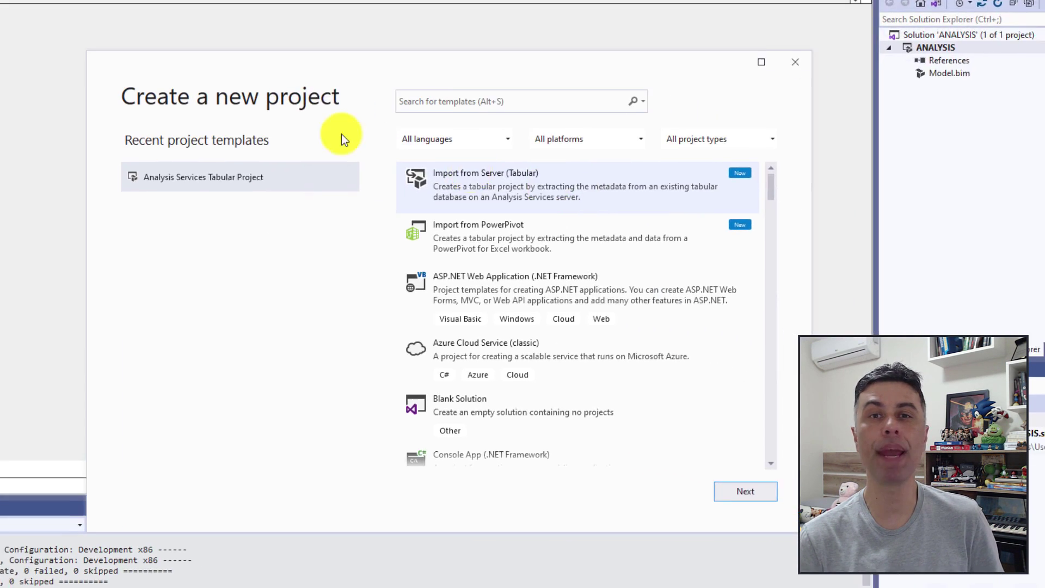
click(456, 90)
text(int)
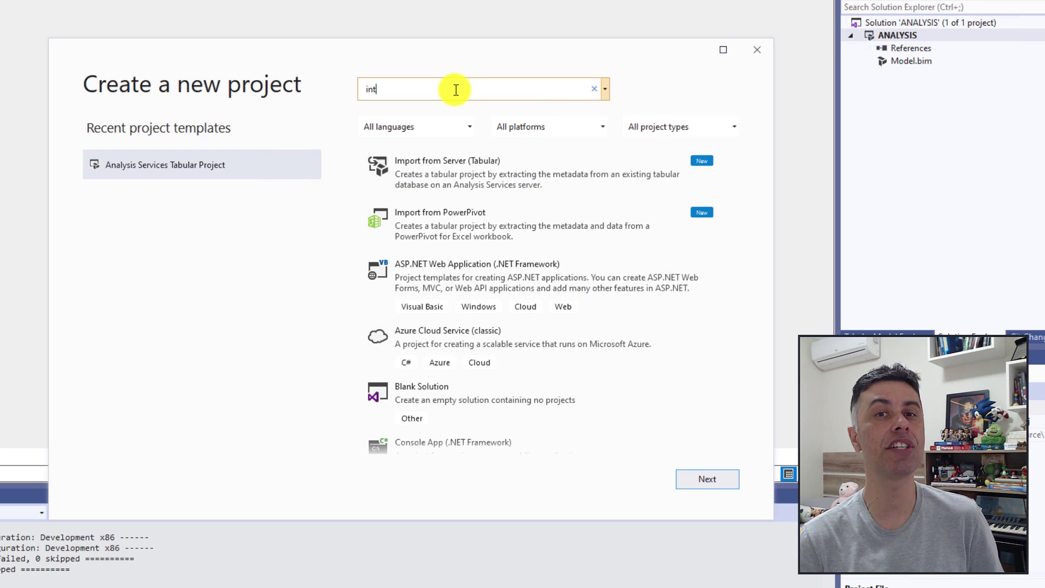
text(egration)
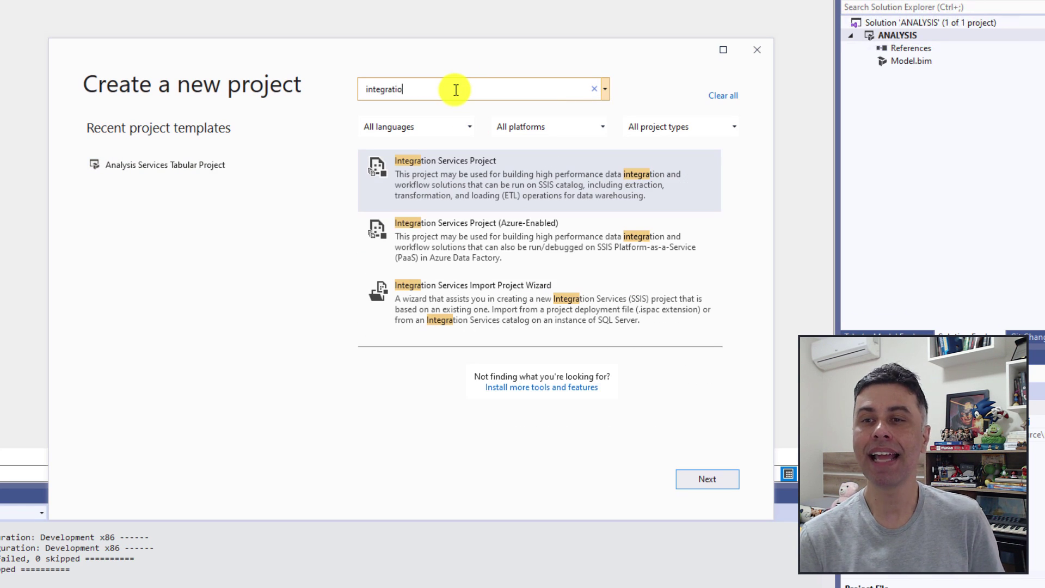
click(482, 235)
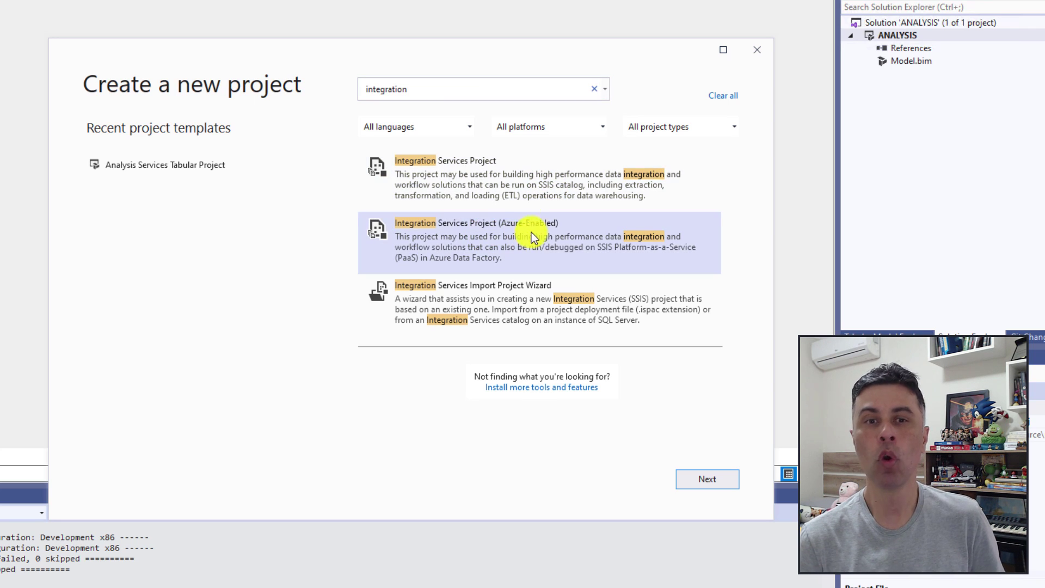
click(524, 195)
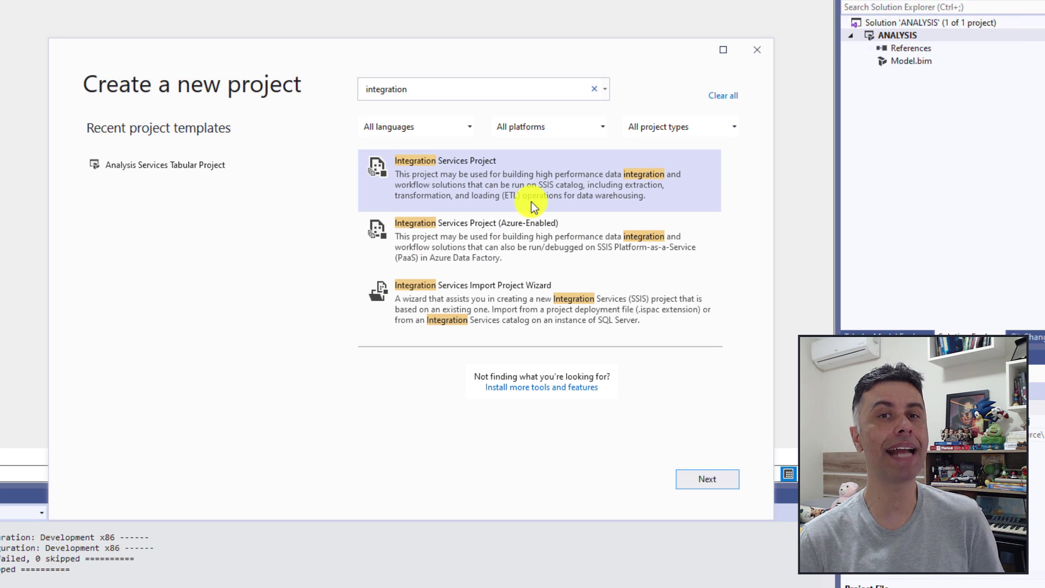
click(486, 245)
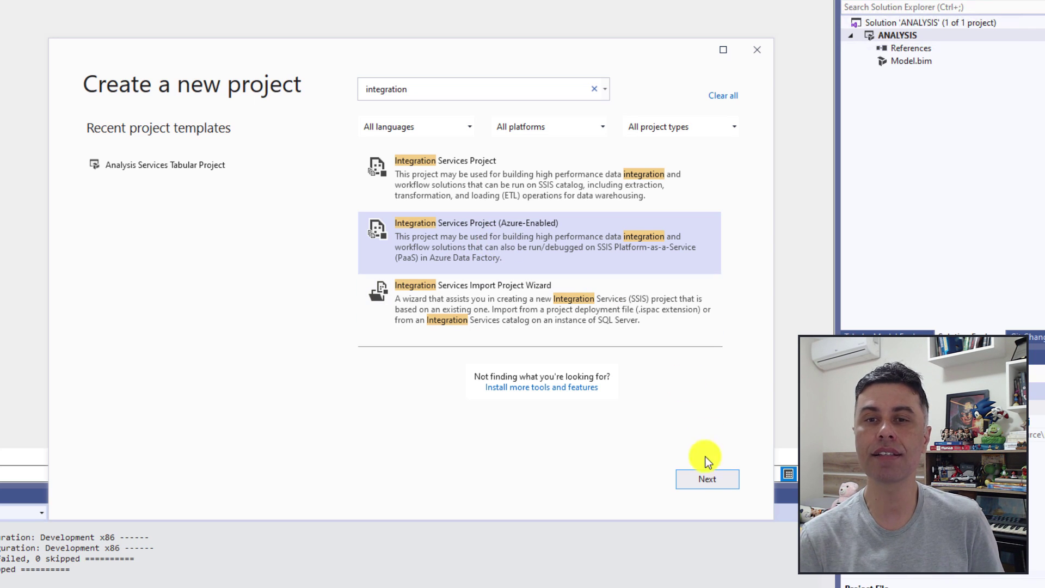
Name the new Integration Services project DATAFLOWS and create it.
click(702, 480)
click(278, 171)
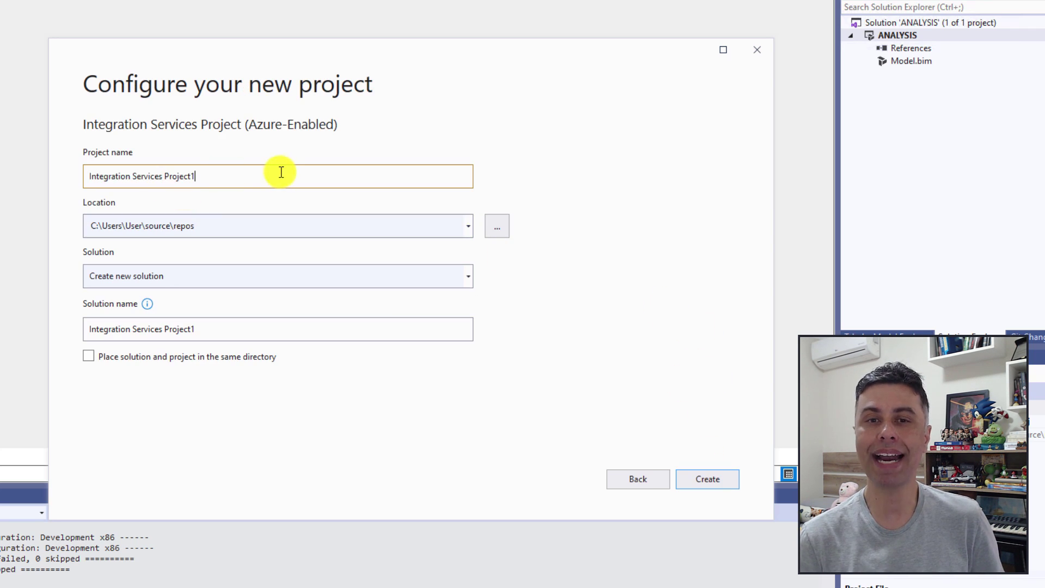
triple_click(168, 173)
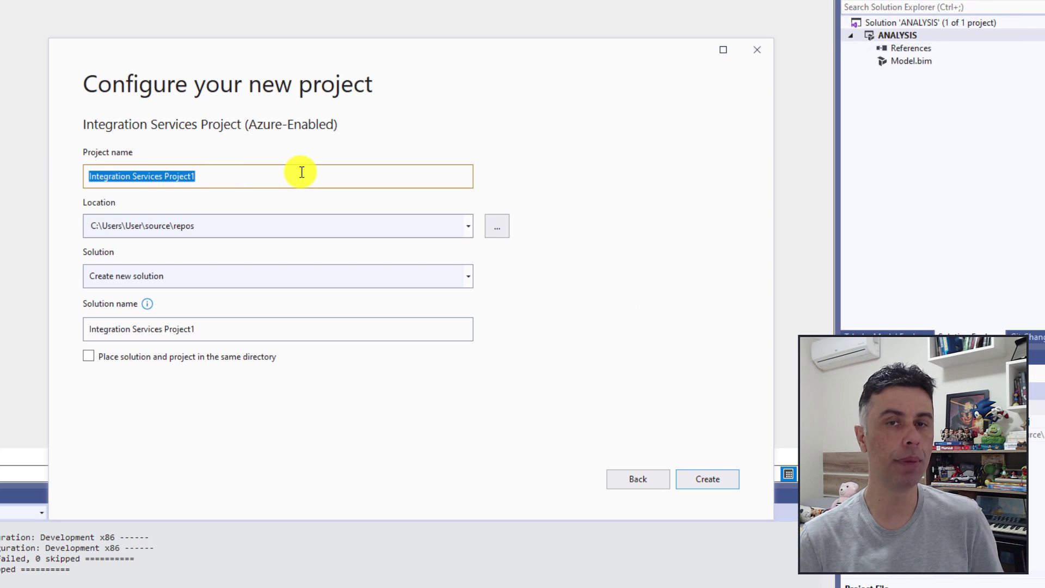
text(DATAFLOWS)
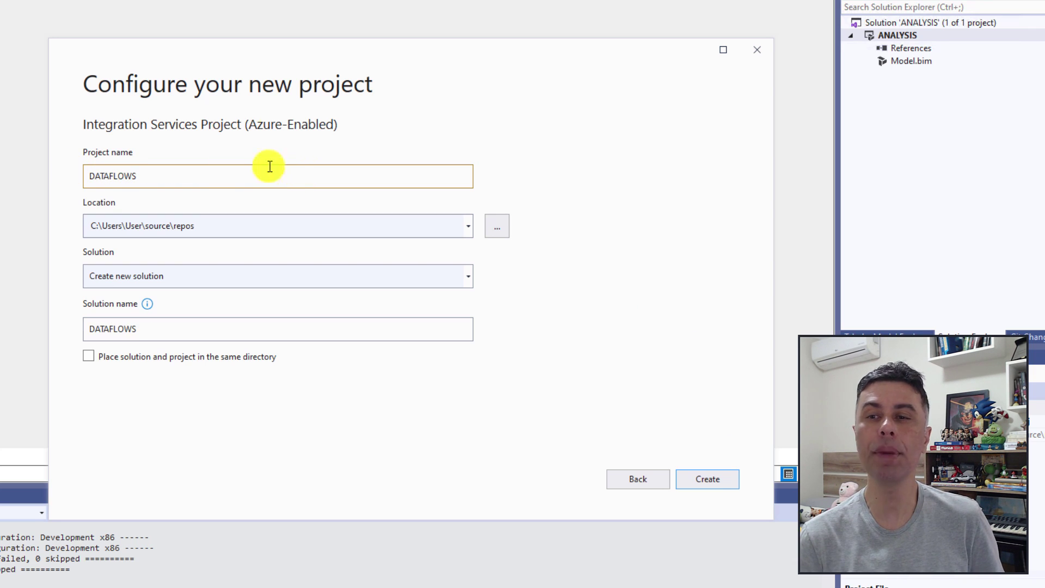
click(707, 478)
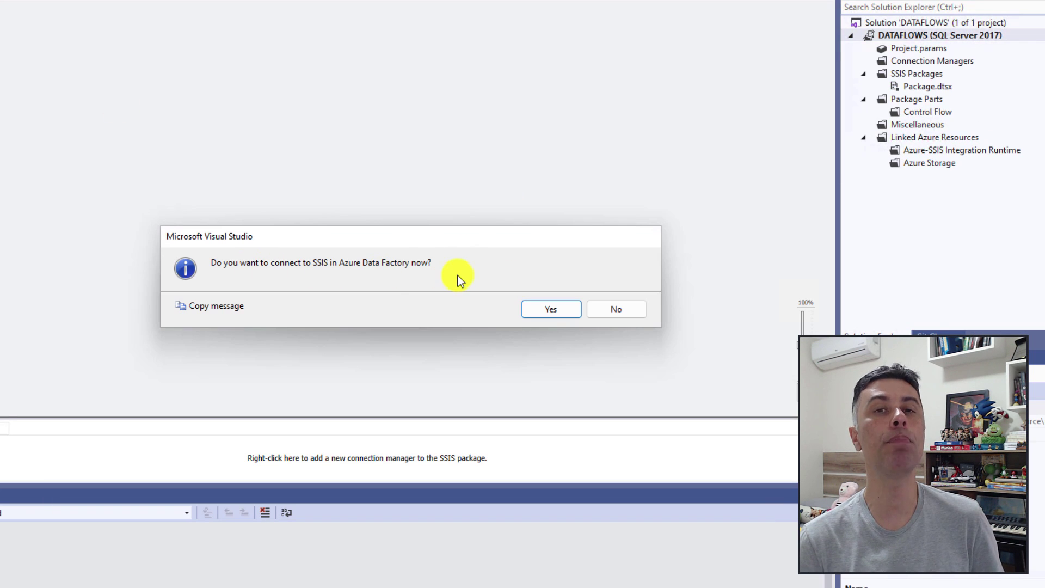
Decline the Azure Data Factory connection and start deploying DATAFLOWS with SSIS in SQL Server as target.
click(610, 309)
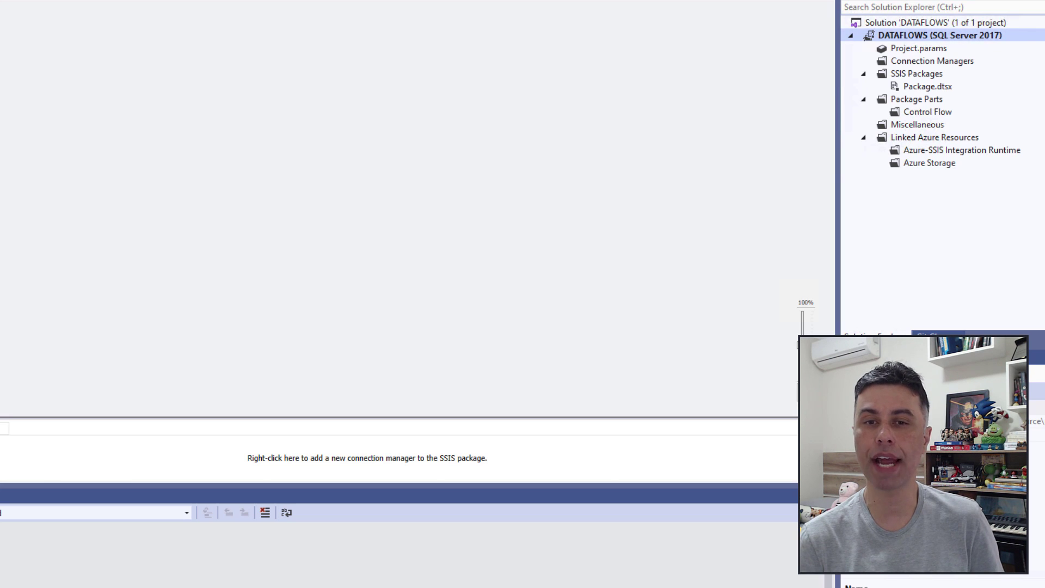
right_click(908, 40)
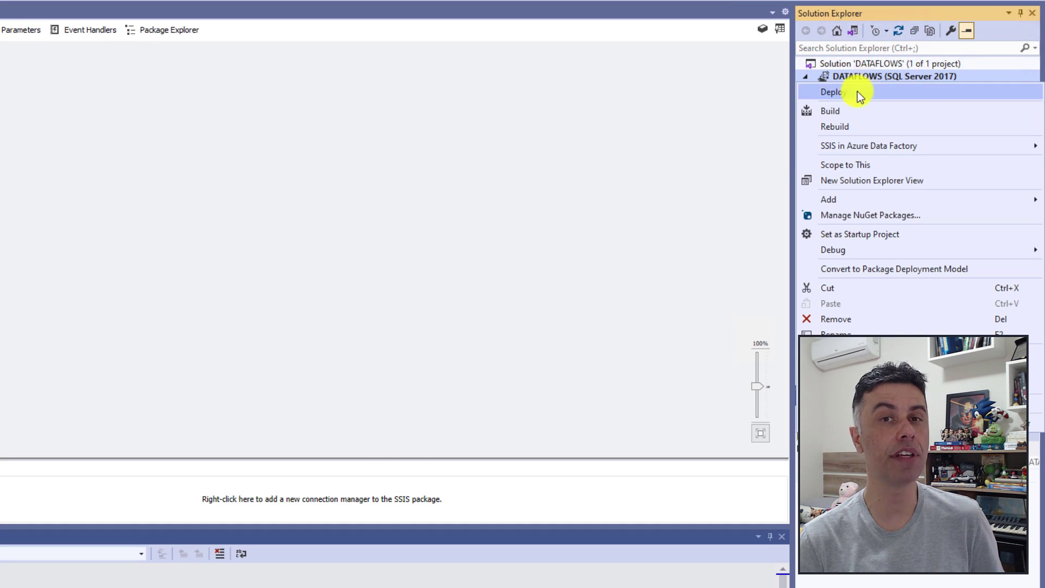
click(838, 95)
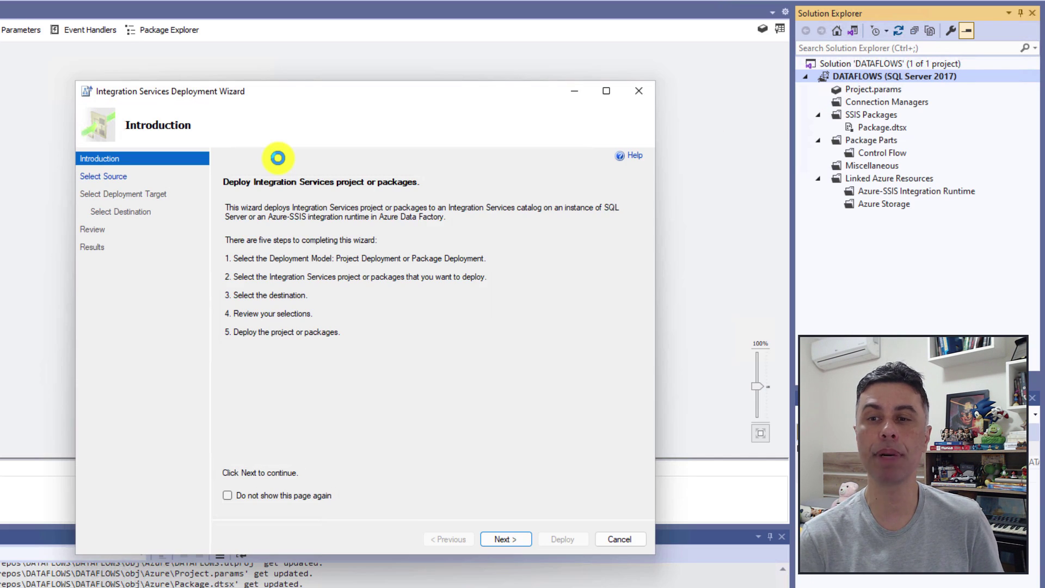
click(497, 538)
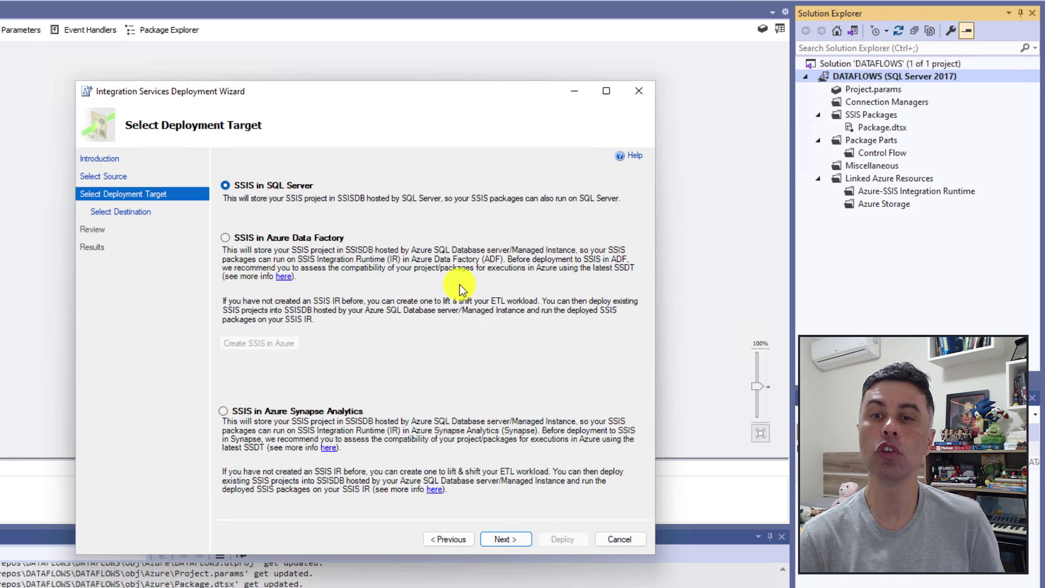
click(508, 539)
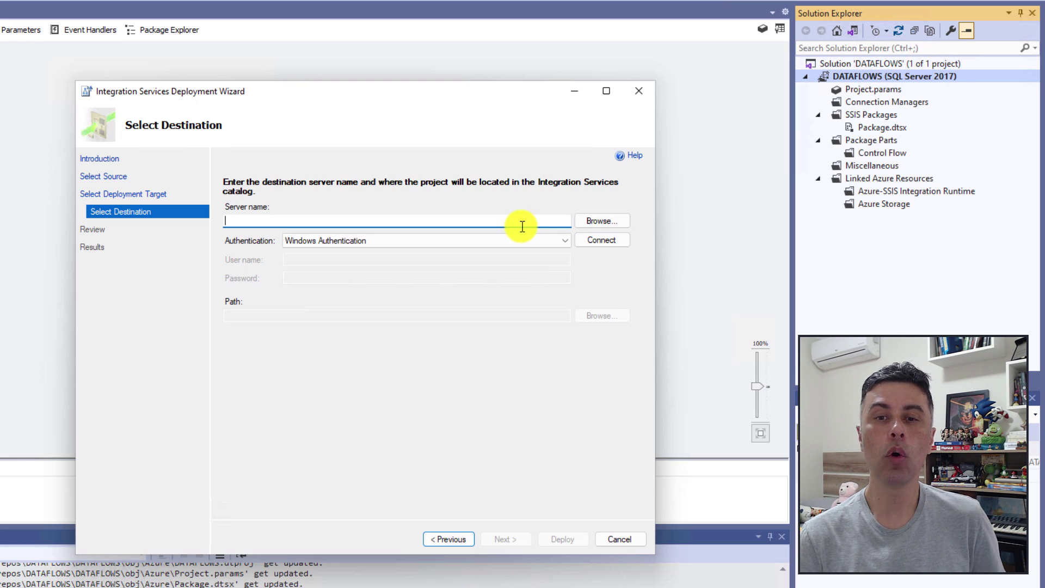
Connect to server localhost, create SSISDB folder 'Dataflows' as the path, and deploy DATAFLOWS.
text(localhos)
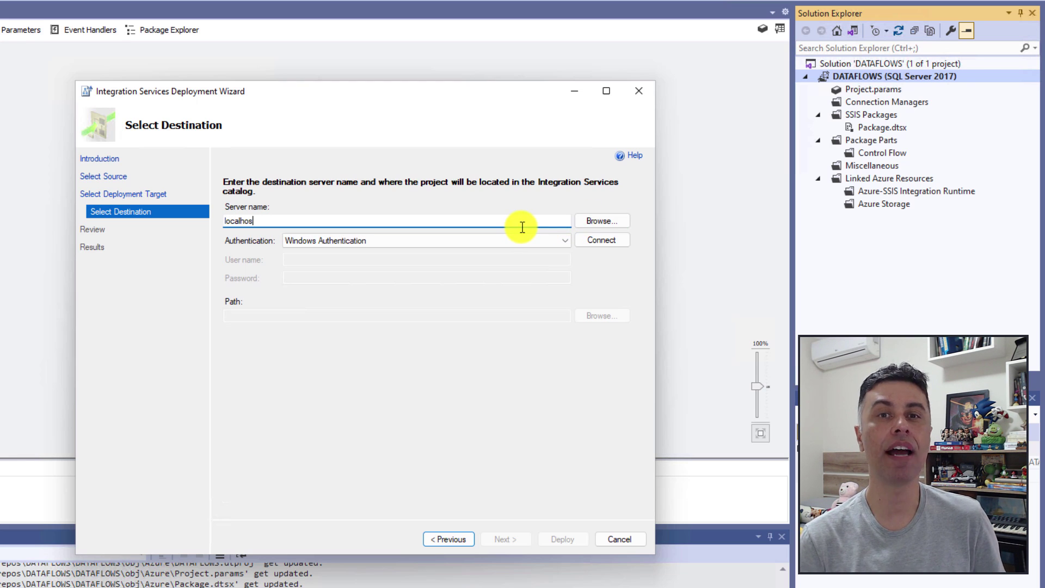
text(t)
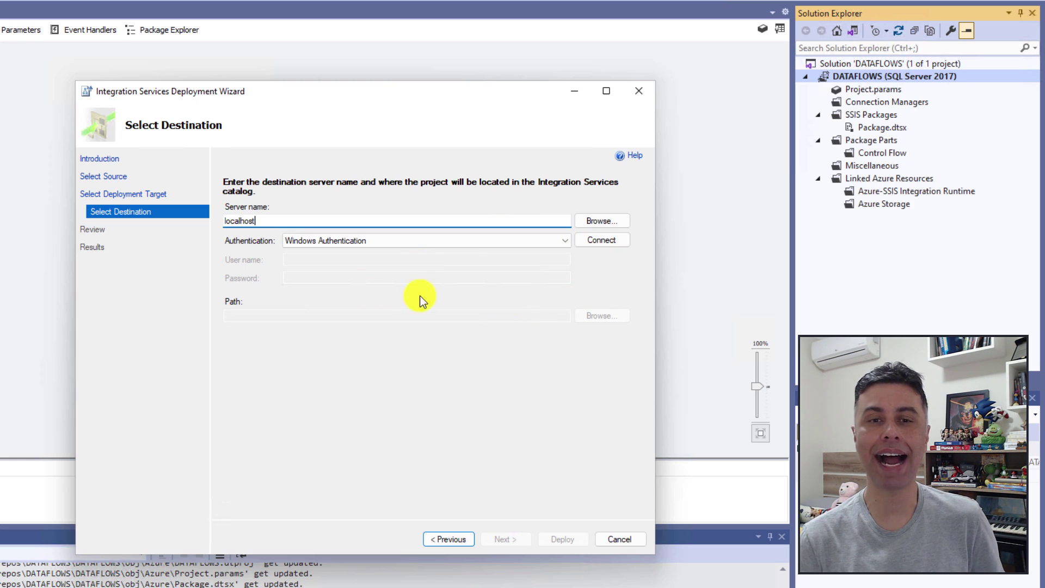
click(593, 242)
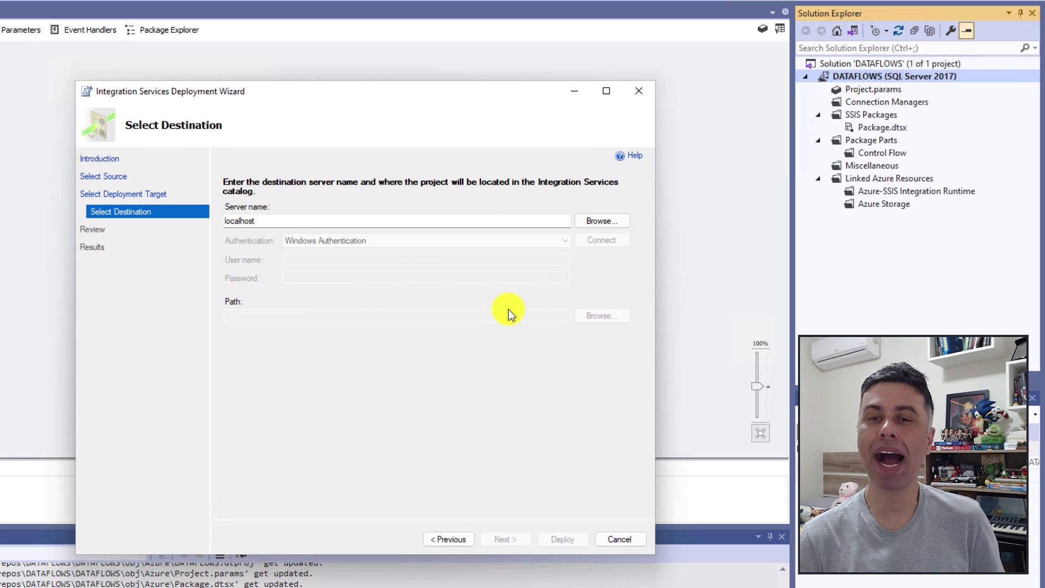
click(599, 316)
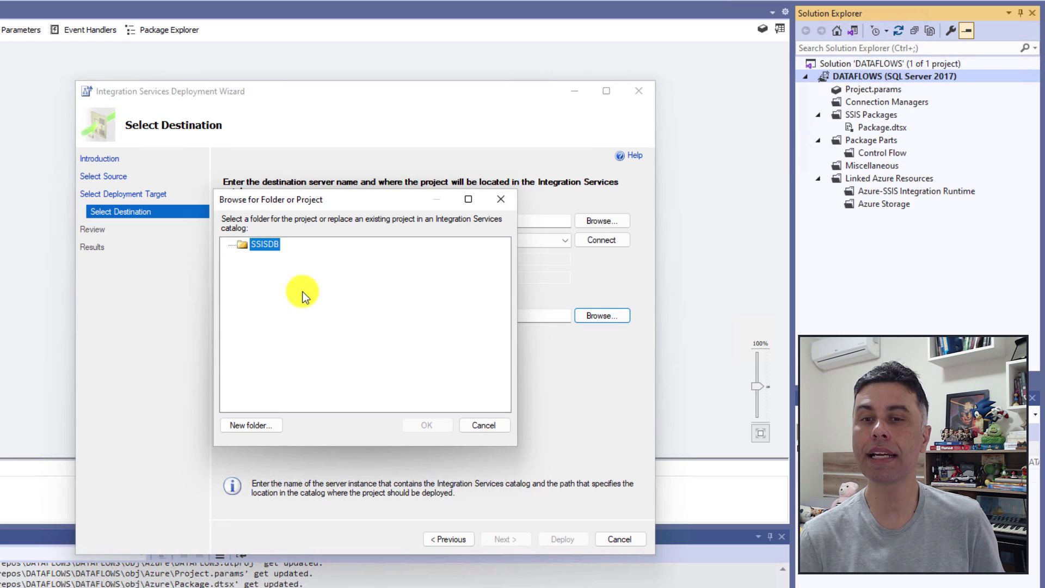
click(240, 425)
text(Dataflows)
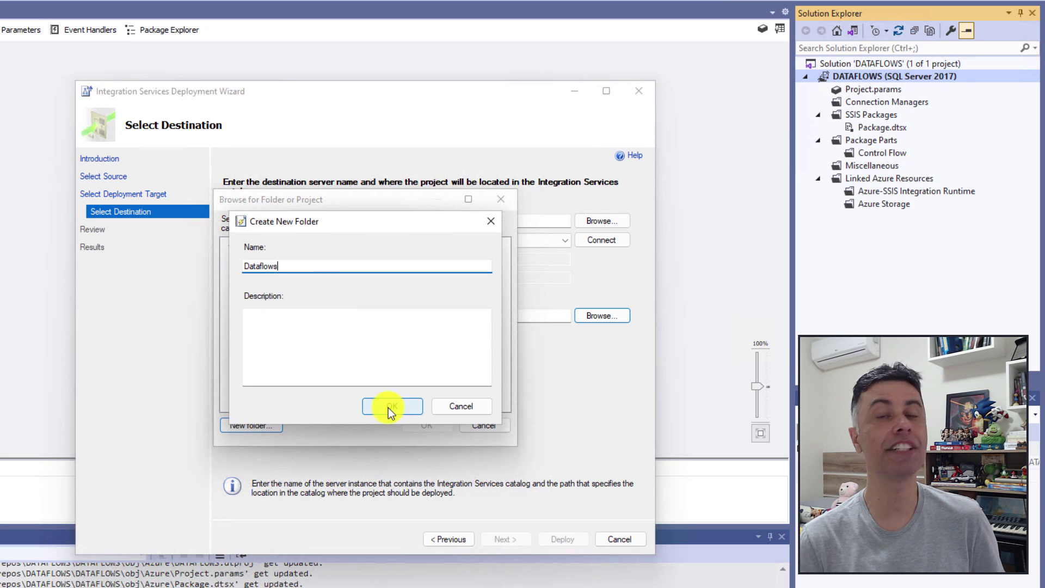
click(389, 406)
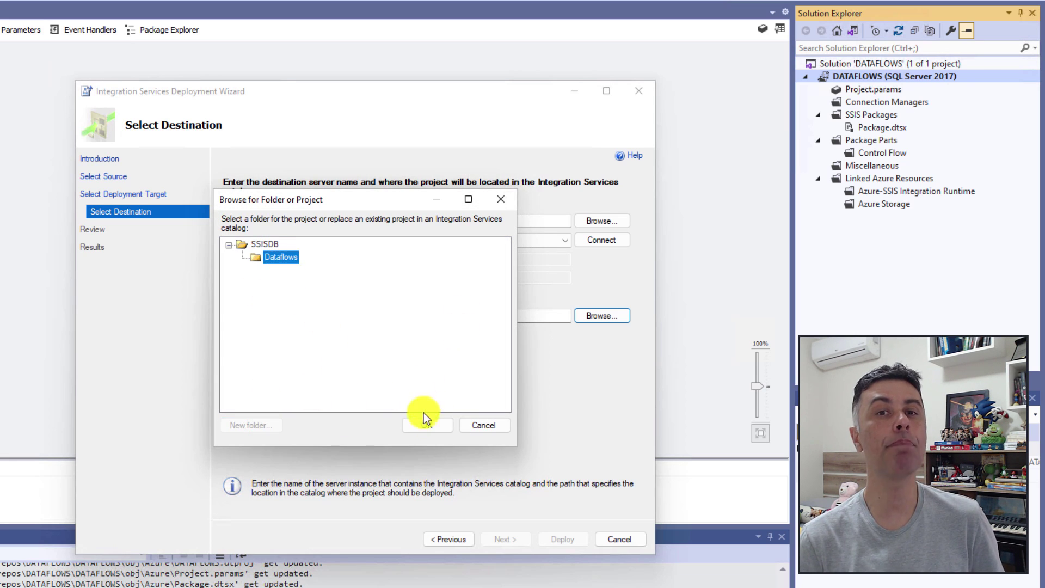
click(423, 425)
click(505, 539)
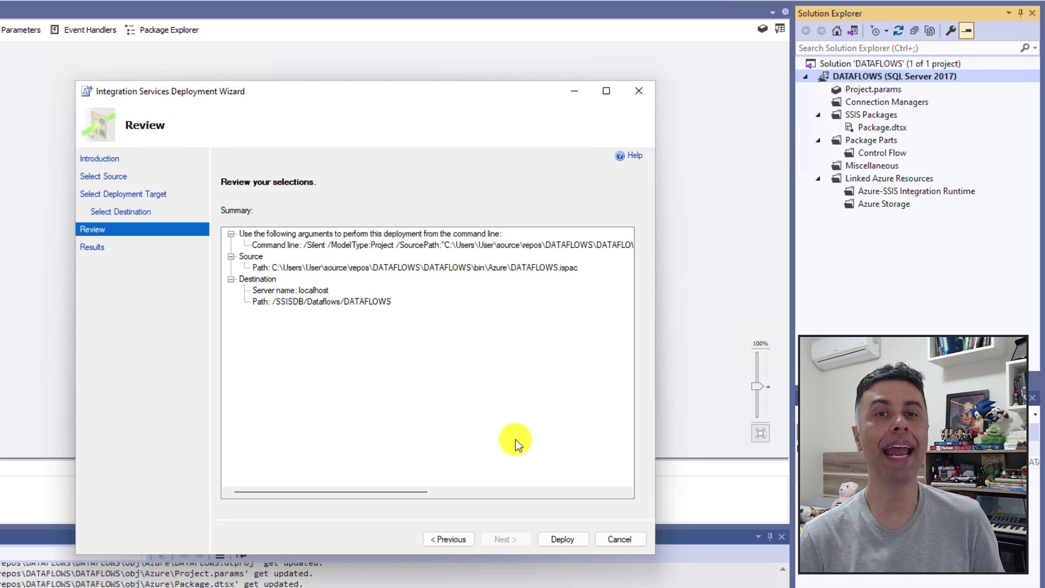
click(553, 537)
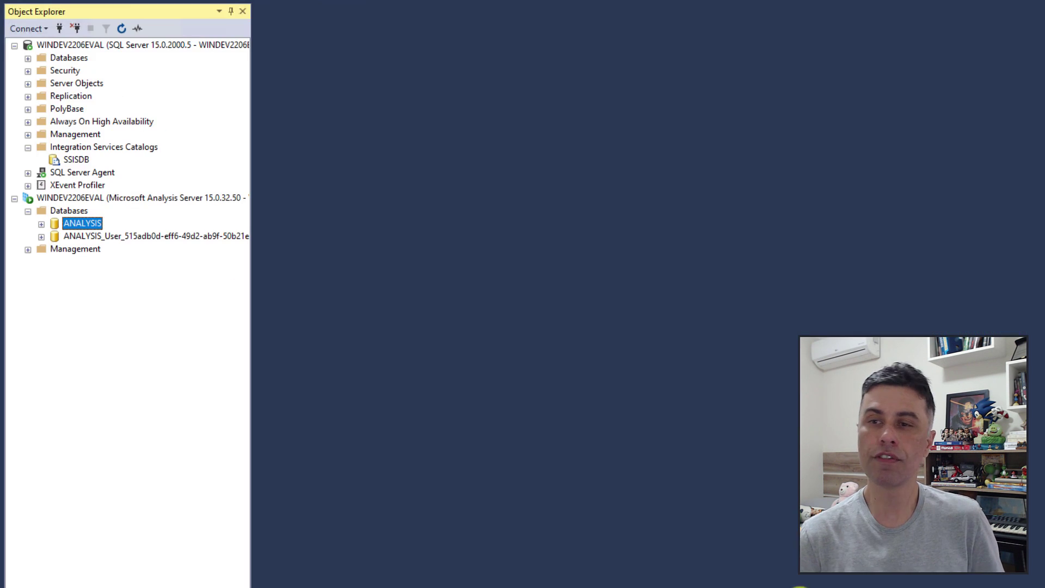
Refresh SSISDB and expand Dataflows > Projects to reveal and select the DATAFLOWS project.
right_click(82, 159)
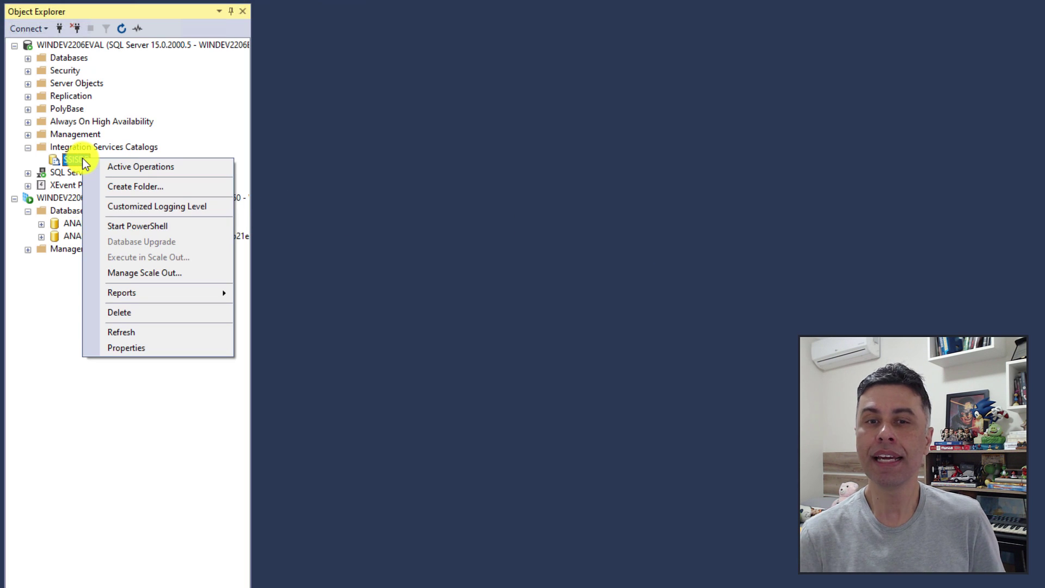
click(144, 334)
click(40, 160)
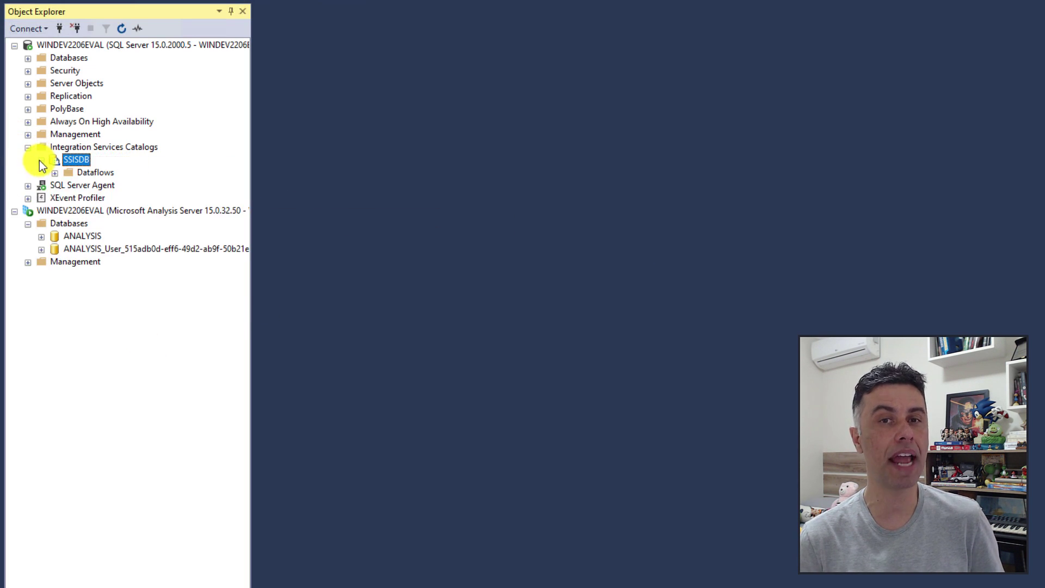
click(52, 172)
click(66, 186)
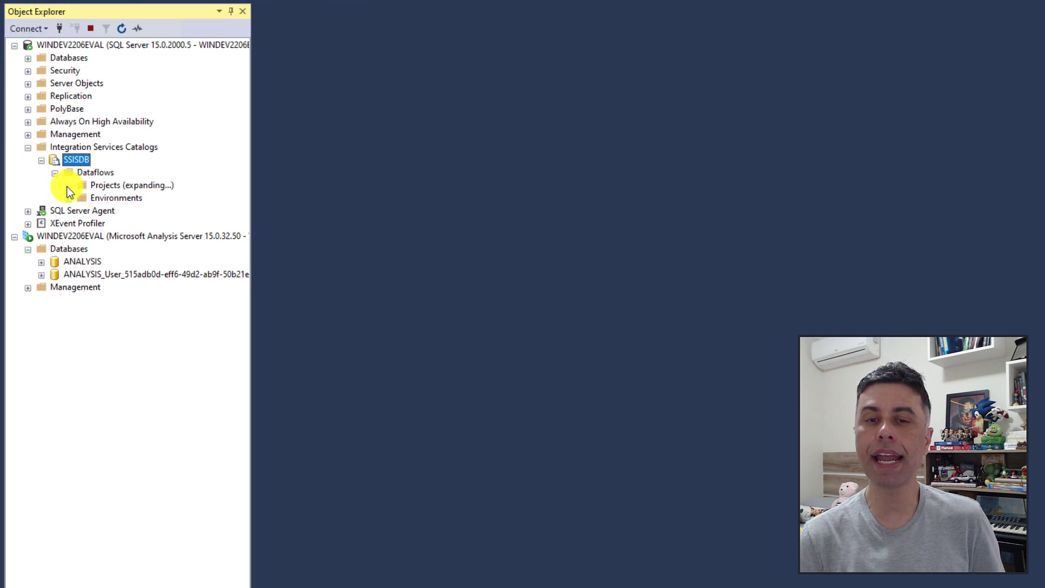
click(81, 199)
click(129, 198)
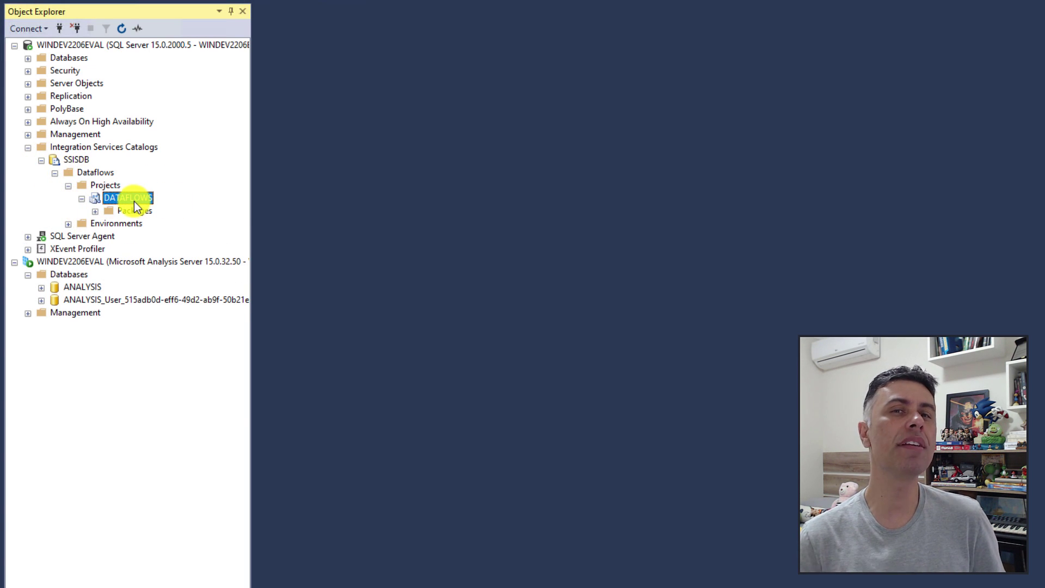
right_click(134, 201)
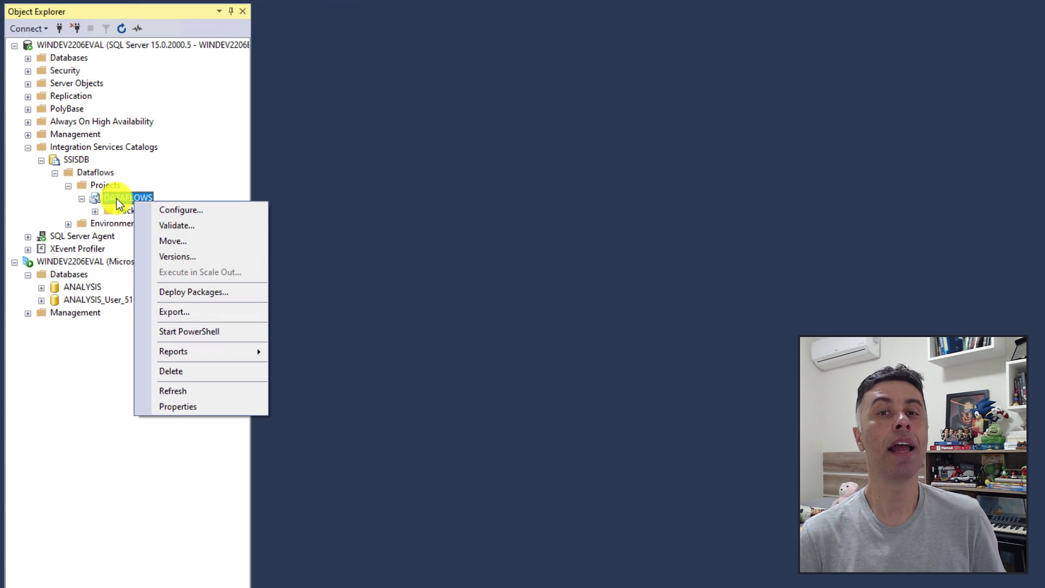
click(81, 199)
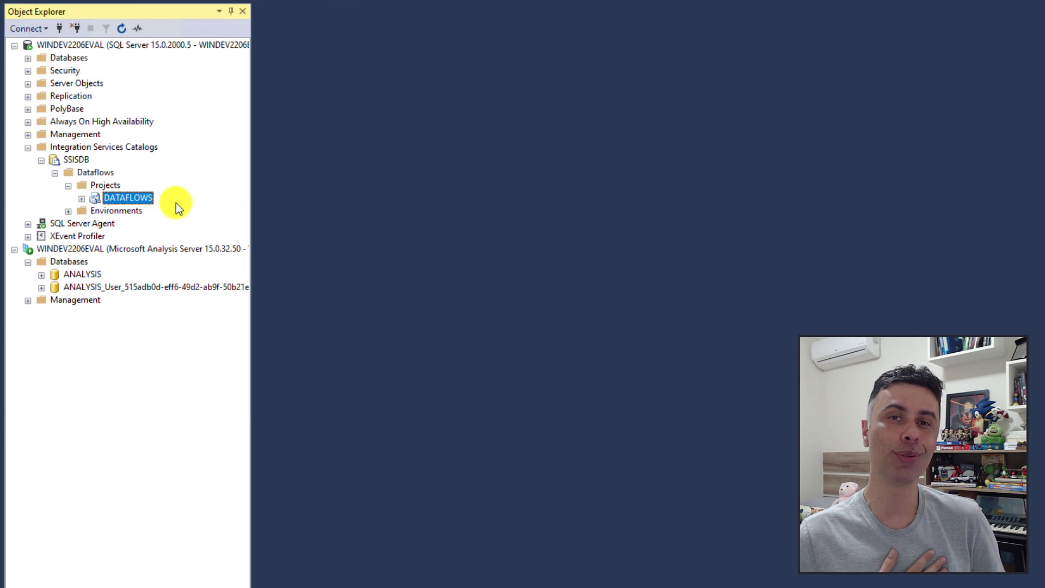